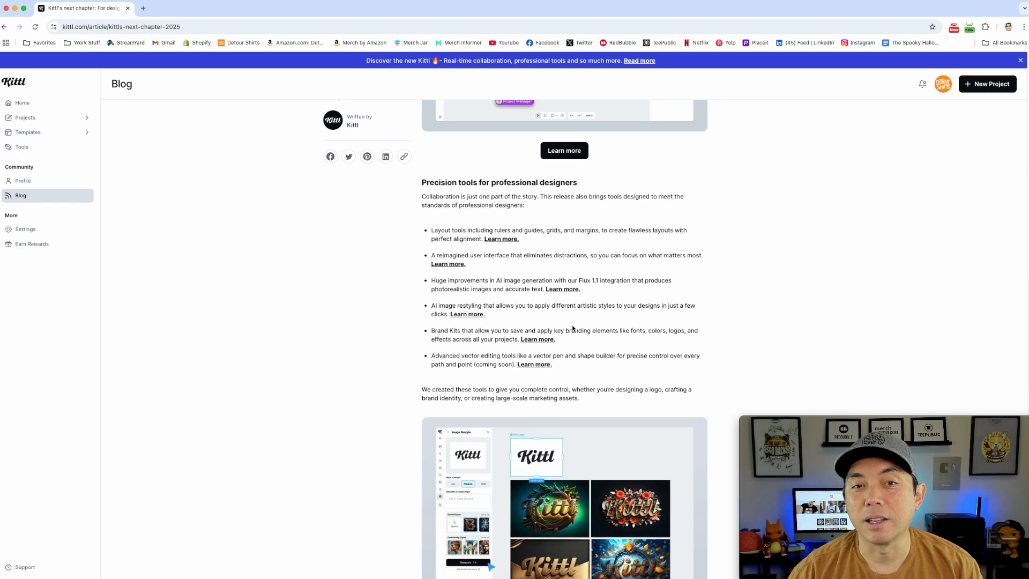
Look through the founder's letter article about the new release and its professional design tools.
scroll(464, 335, "up", 10)
scroll(519, 355, "up", 10)
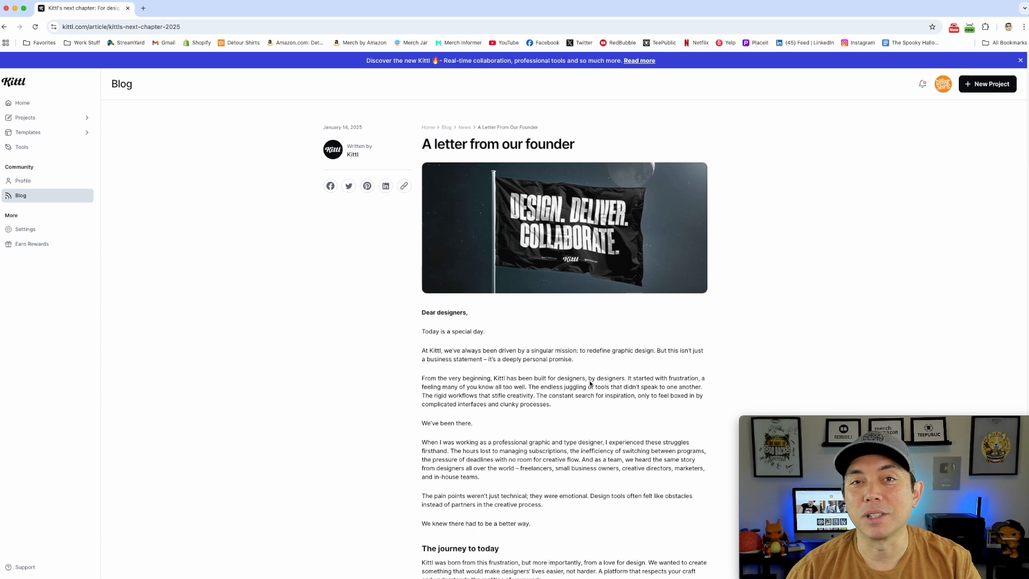
scroll(590, 382, "down", 1)
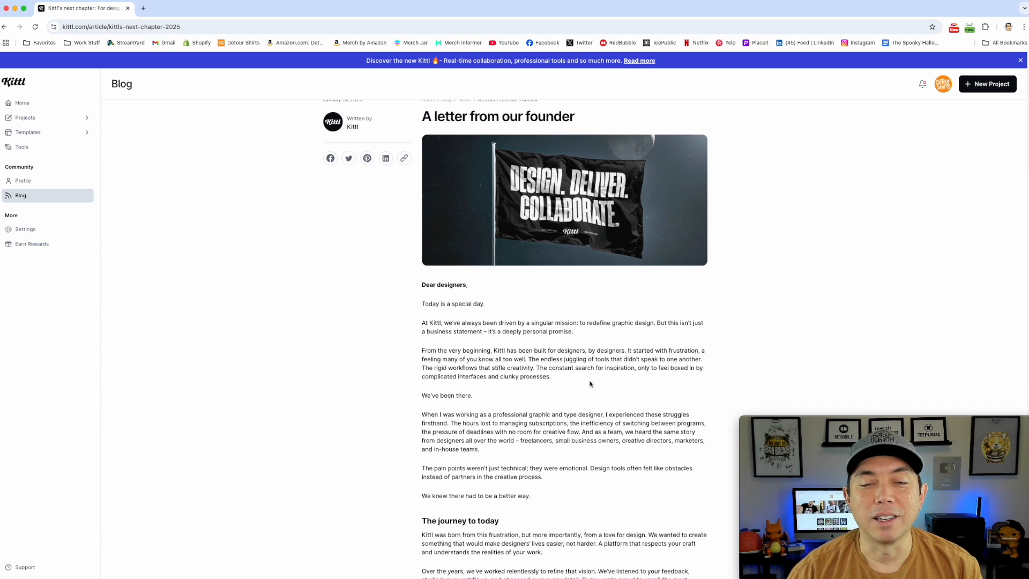
scroll(590, 383, "up", 1)
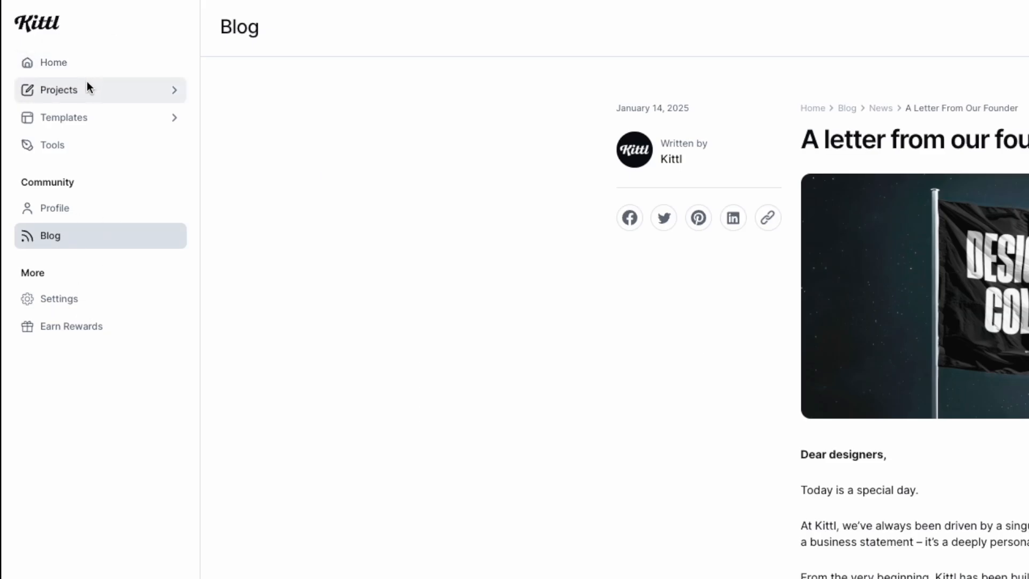
Go to the home page and browse the recent projects in both directions.
left_click(67, 65)
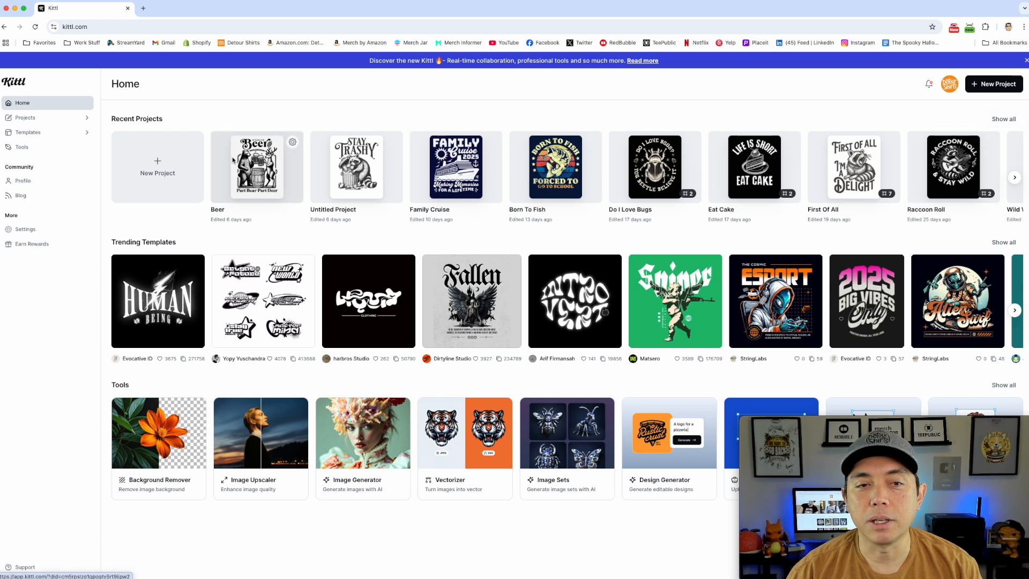
left_click(1014, 177)
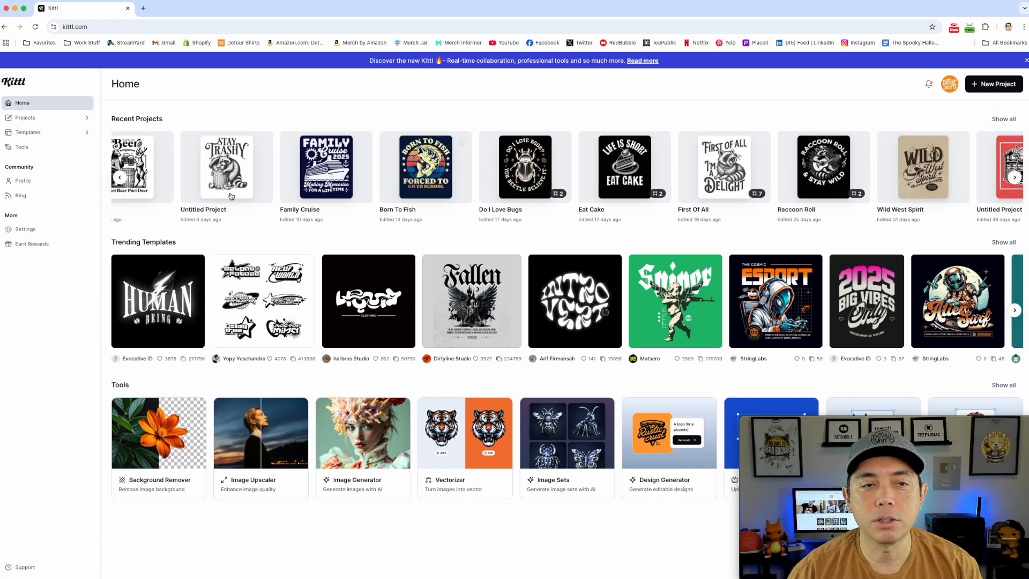
left_click(120, 177)
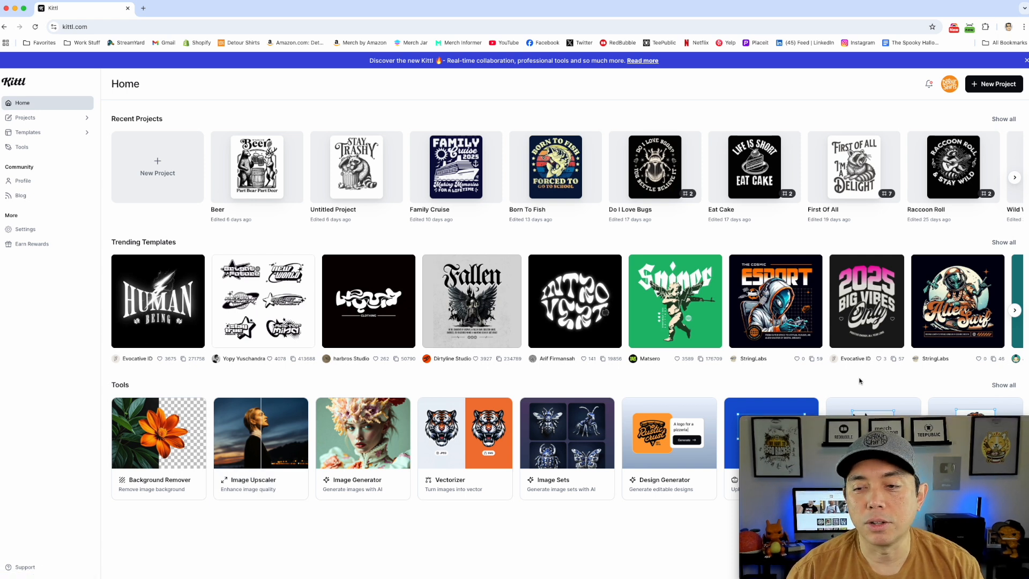
left_click_drag(894, 422, 400, 97)
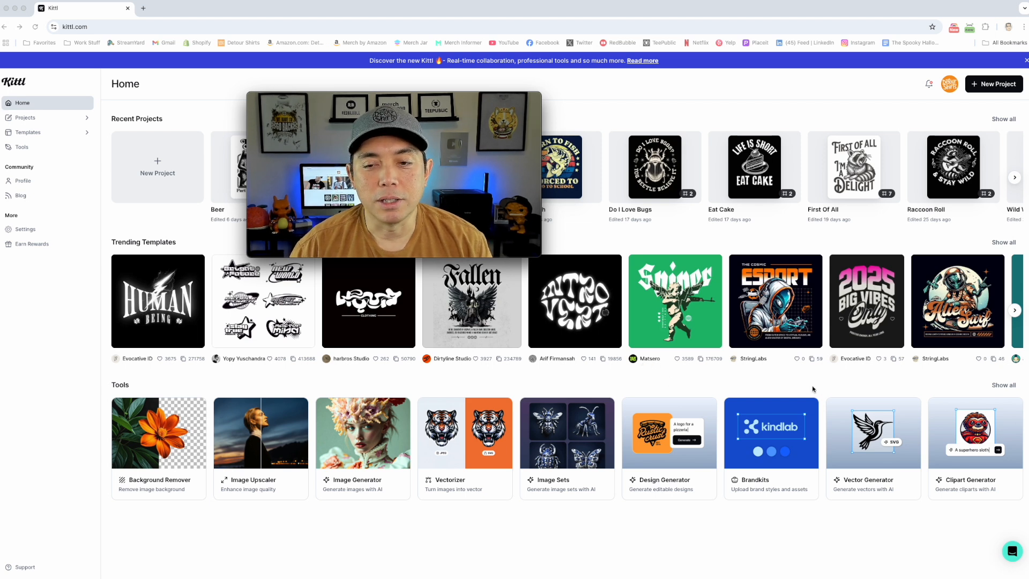
left_click_drag(455, 98, 950, 426)
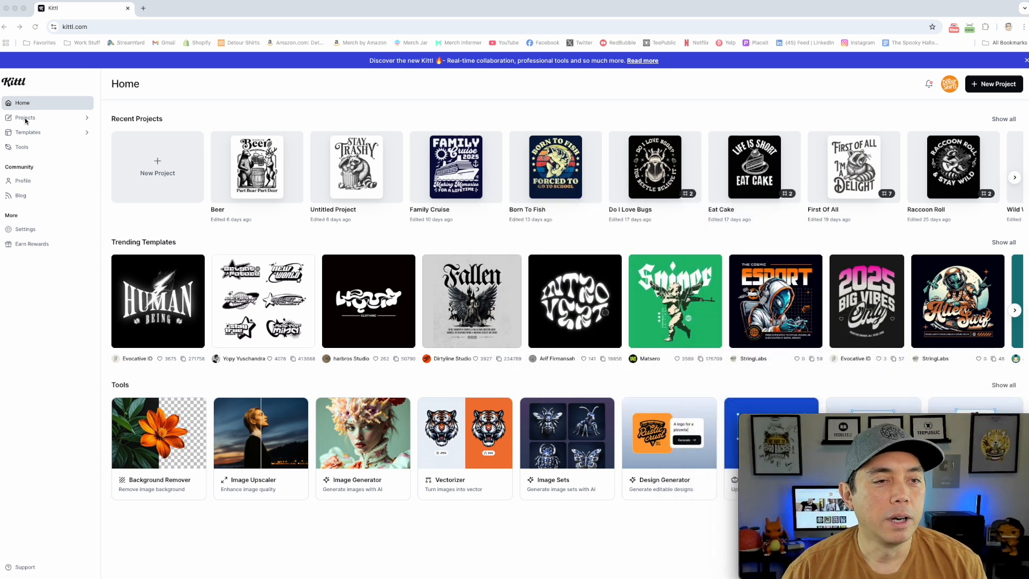
Look through the Projects, Templates and Tools pages of the dashboard.
left_click(42, 118)
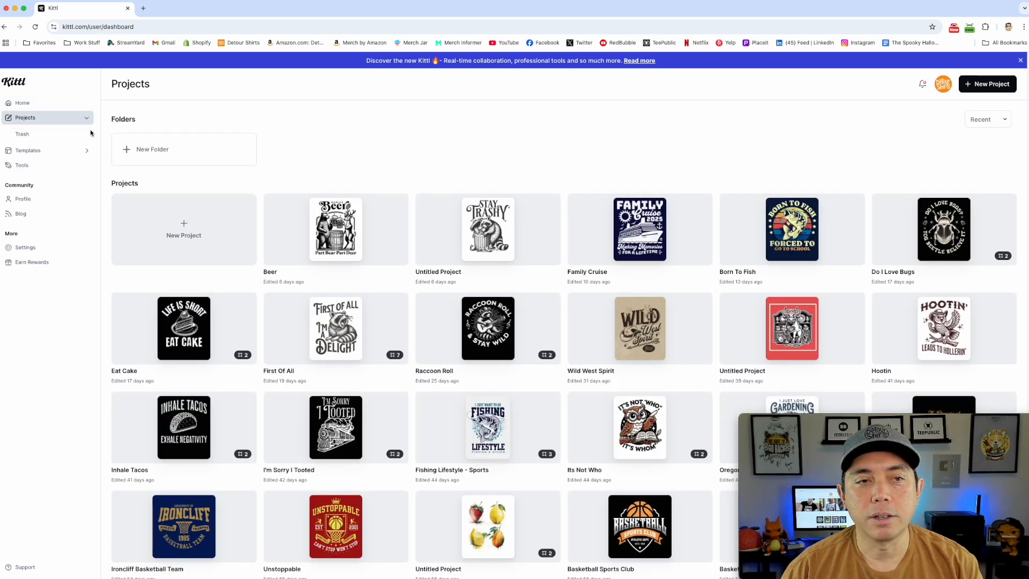
left_click(27, 150)
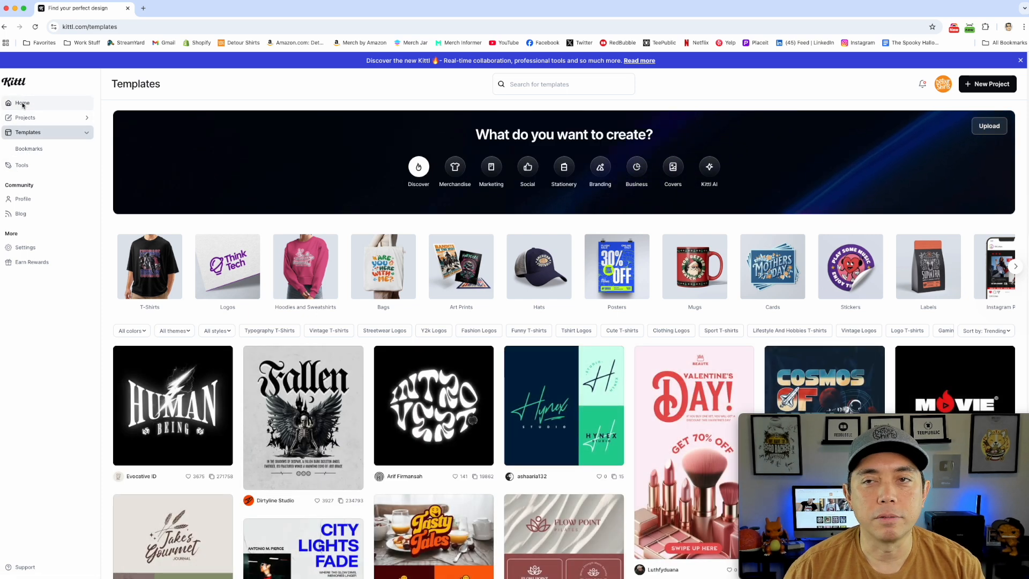
left_click(23, 166)
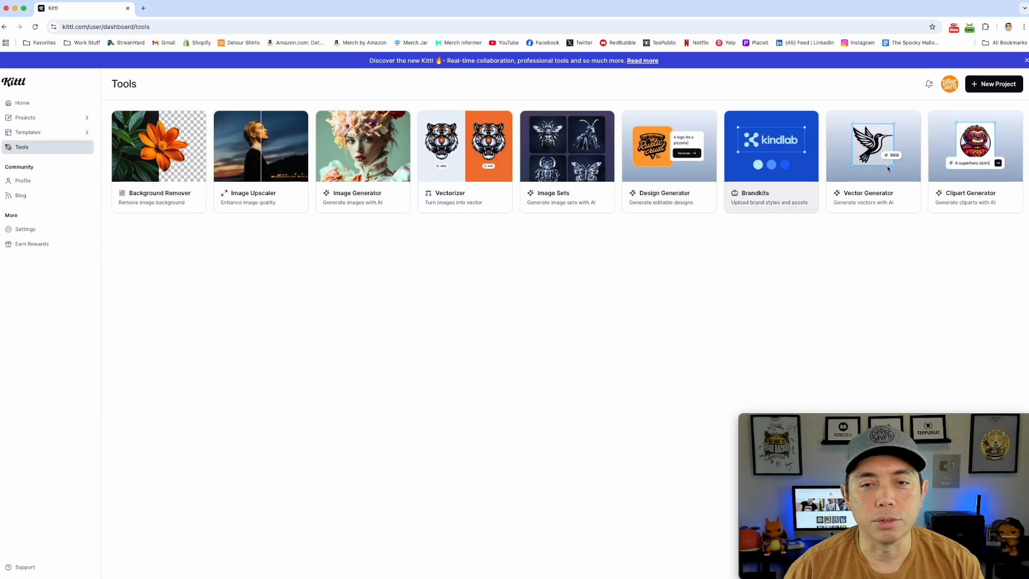
left_click(21, 102)
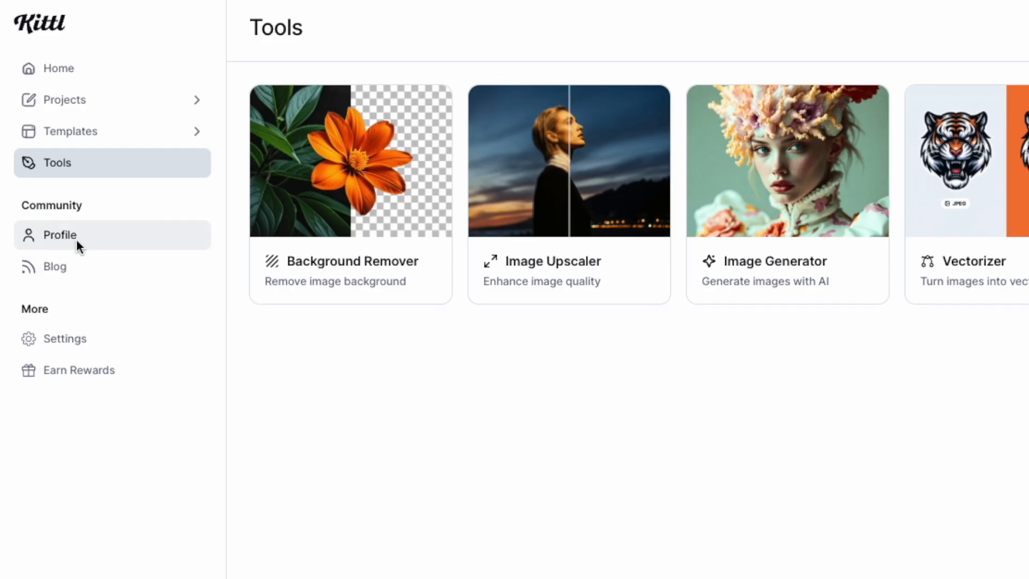
Open the blog and examine its tutorials and news articles on the new features.
left_click(49, 267)
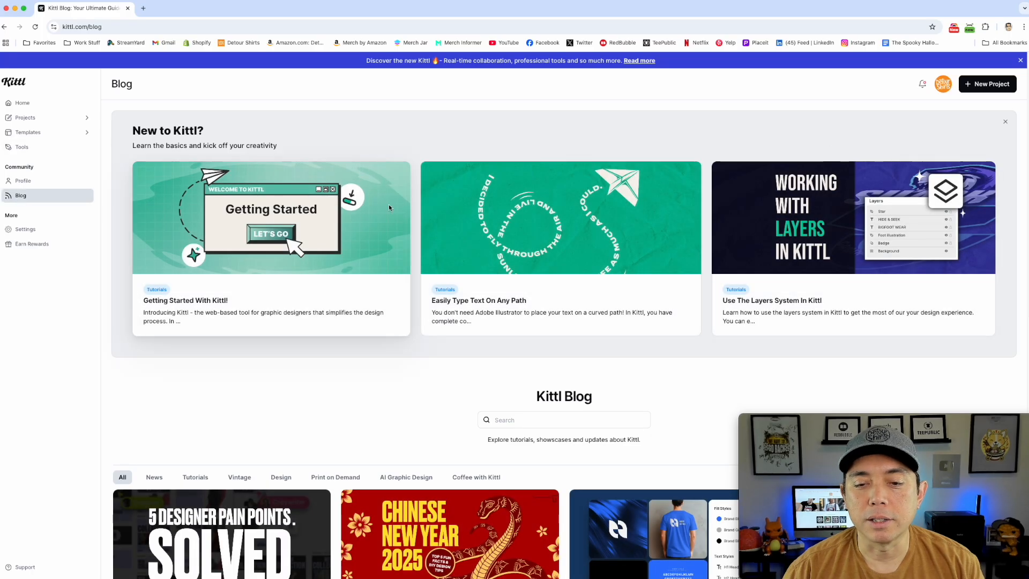
scroll(392, 234, "down", 2)
scroll(392, 234, "down", 2)
scroll(306, 322, "up", 4)
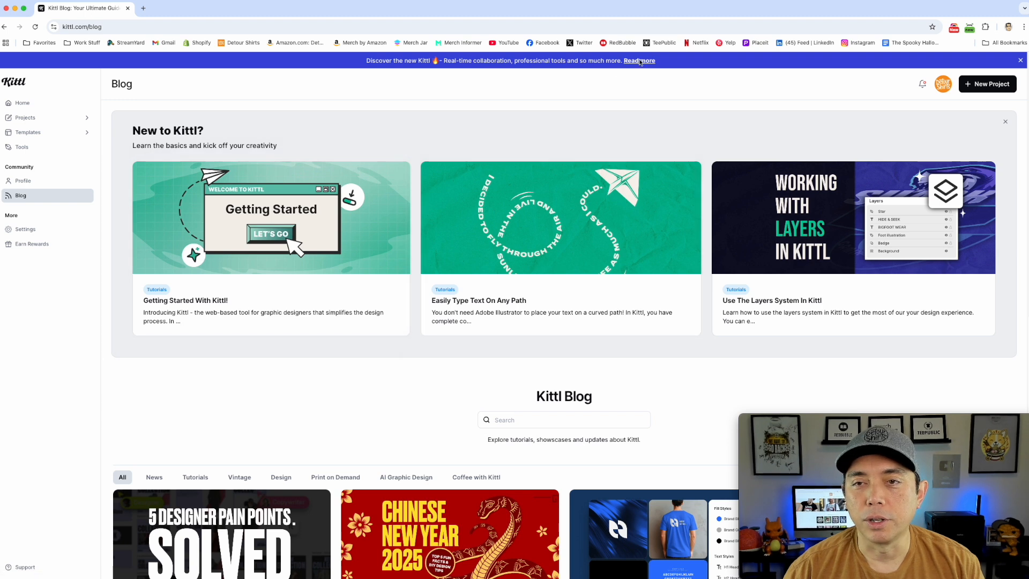
scroll(343, 299, "down", 8)
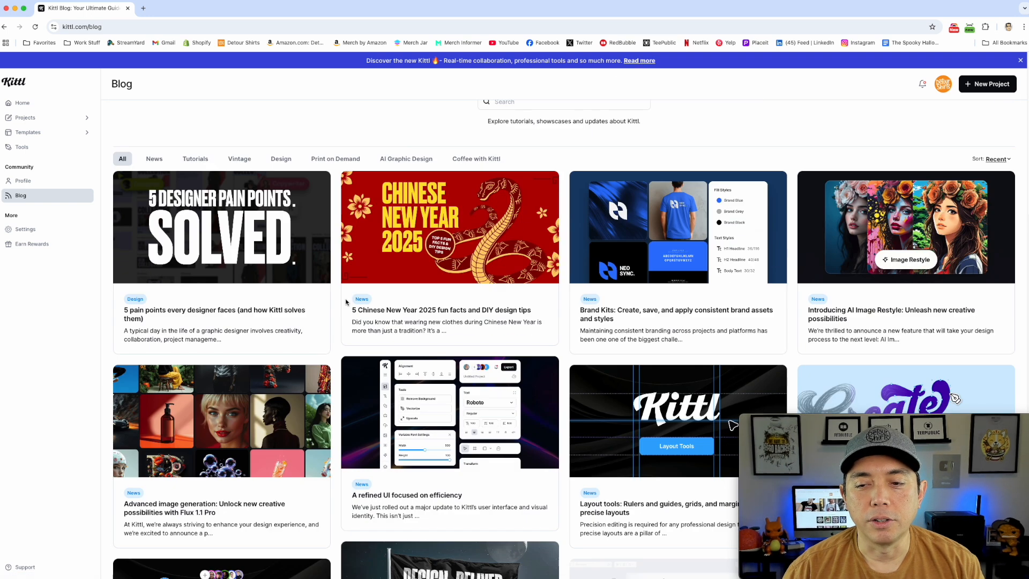
scroll(346, 302, "down", 1)
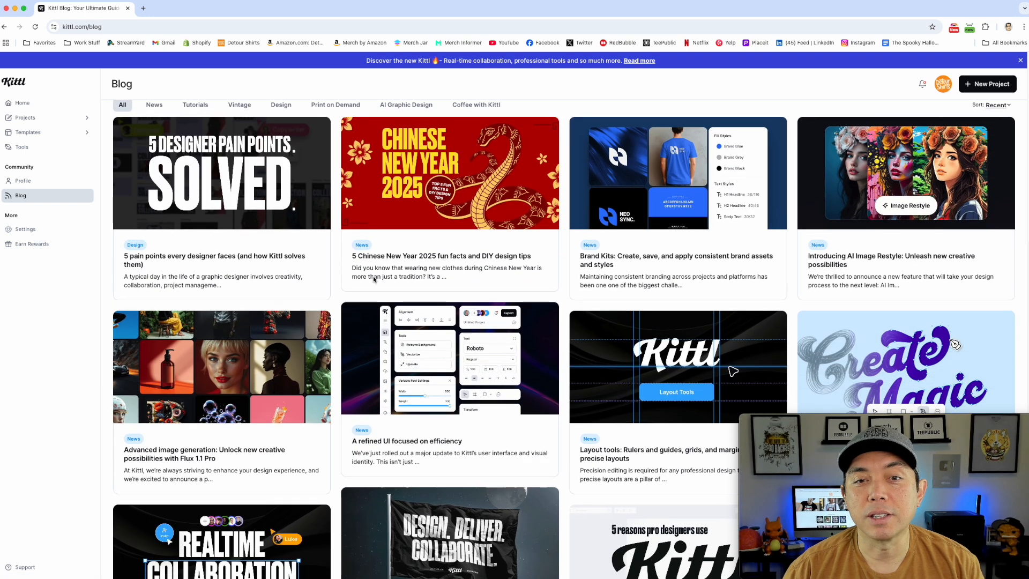
scroll(401, 263, "down", 1)
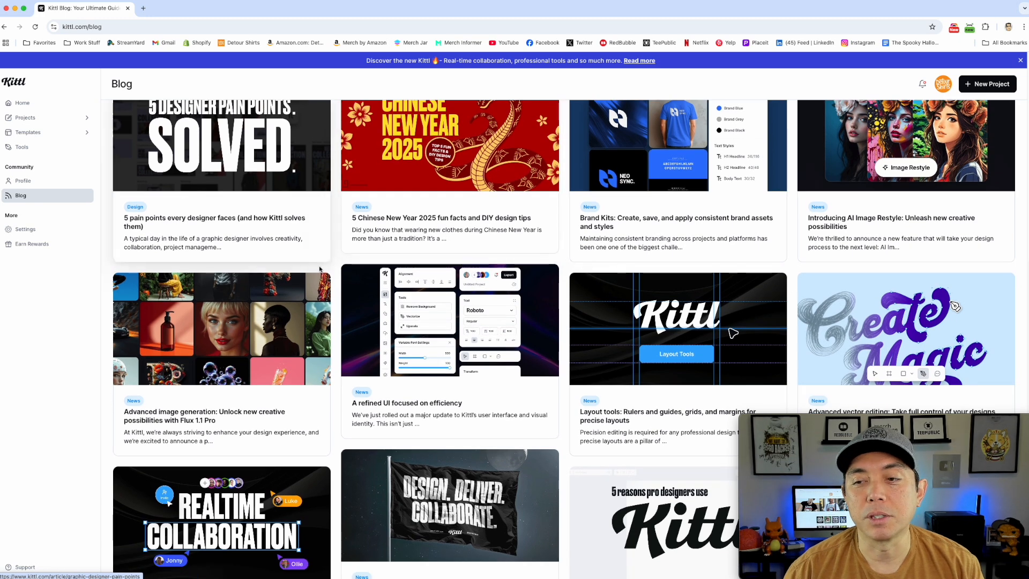
scroll(320, 274, "up", 5)
scroll(320, 274, "down", 7)
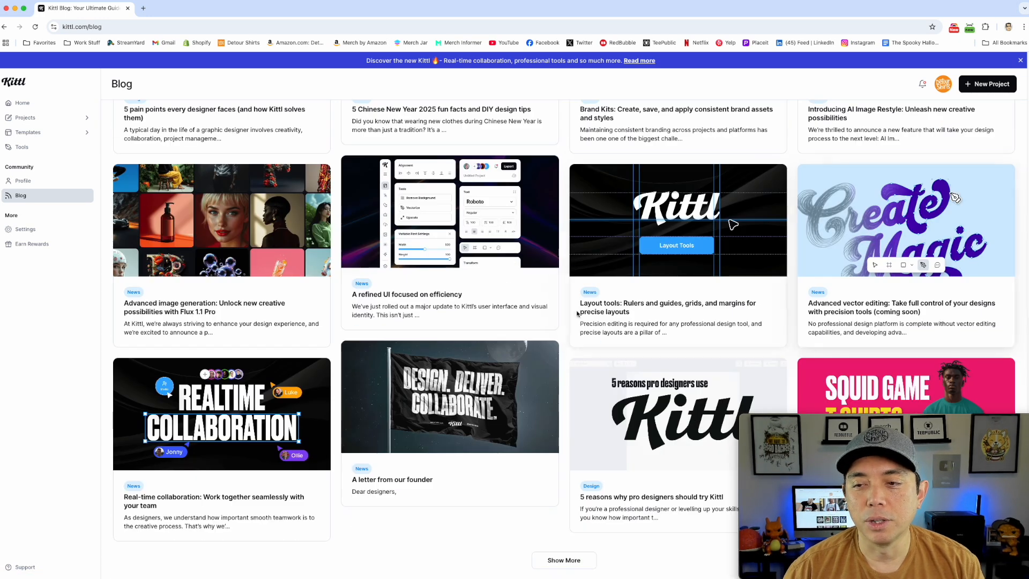
scroll(294, 306, "up", 8)
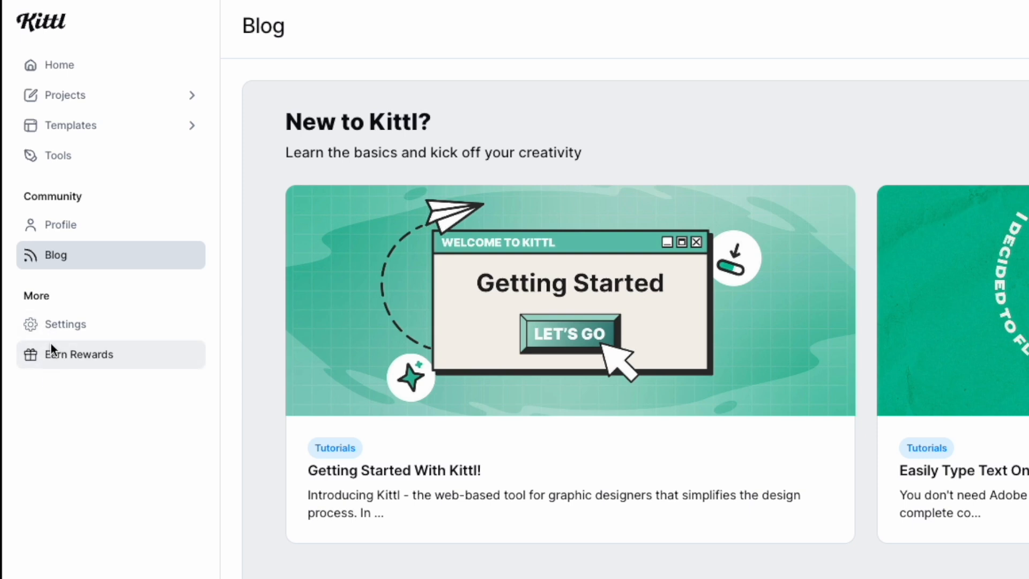
Go back to the home page and open the 2025 Big Vibes Only trending template in the editor.
left_click(57, 65)
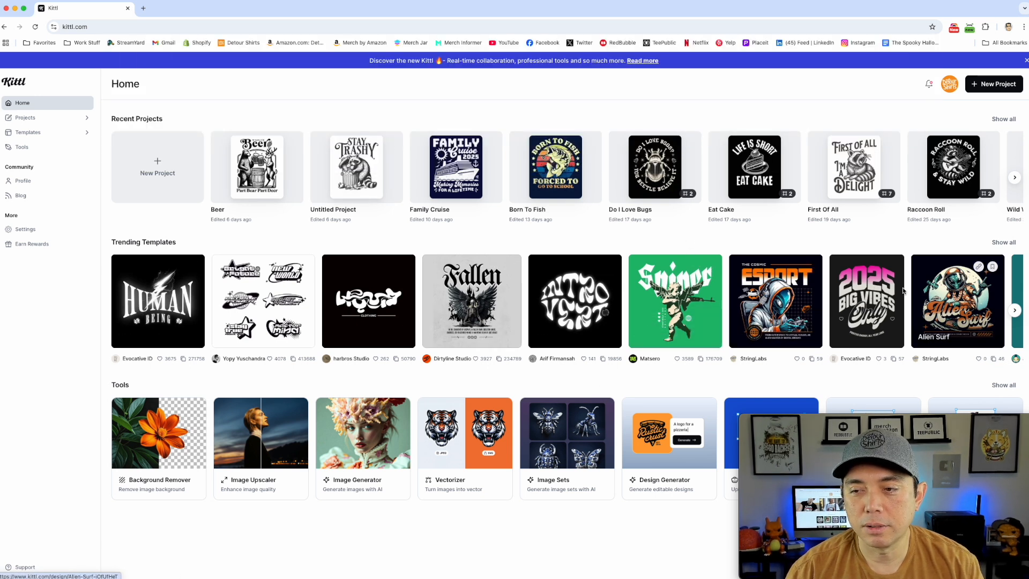
left_click(852, 296)
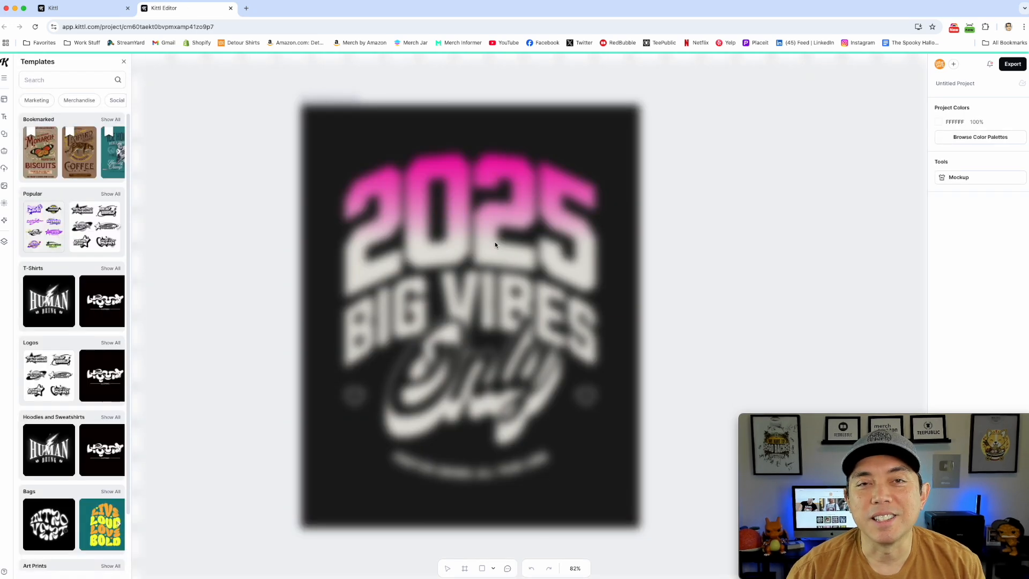
Change the template's pink gradient 2025 headline text to 2026.
left_click(436, 177)
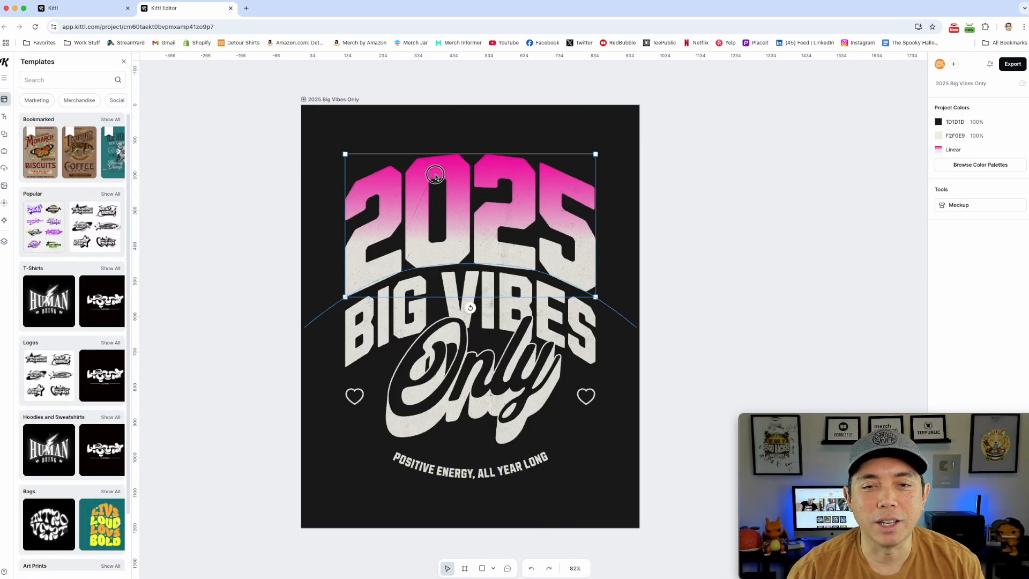
left_click(552, 313)
left_click(509, 373)
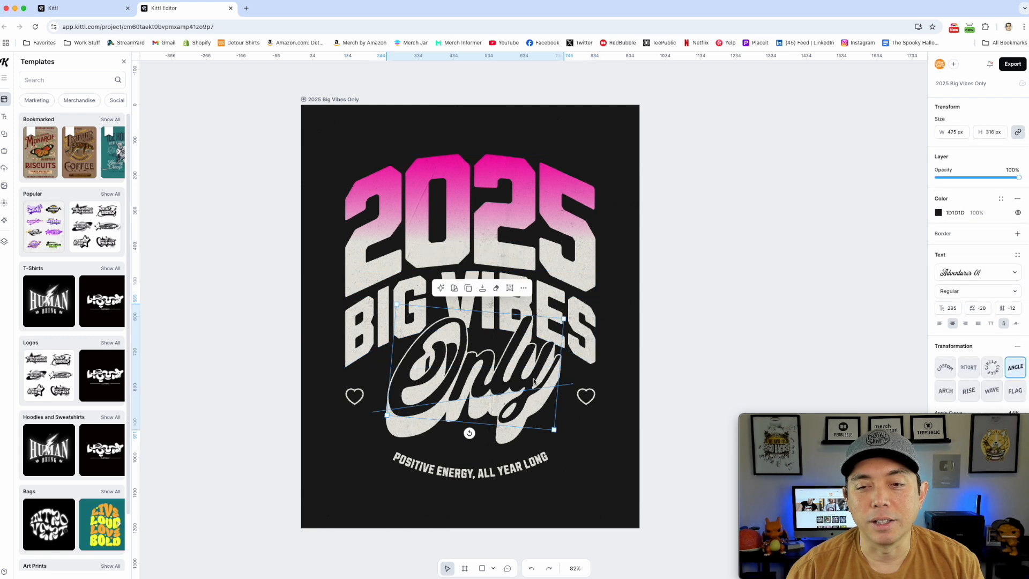
left_click(472, 205)
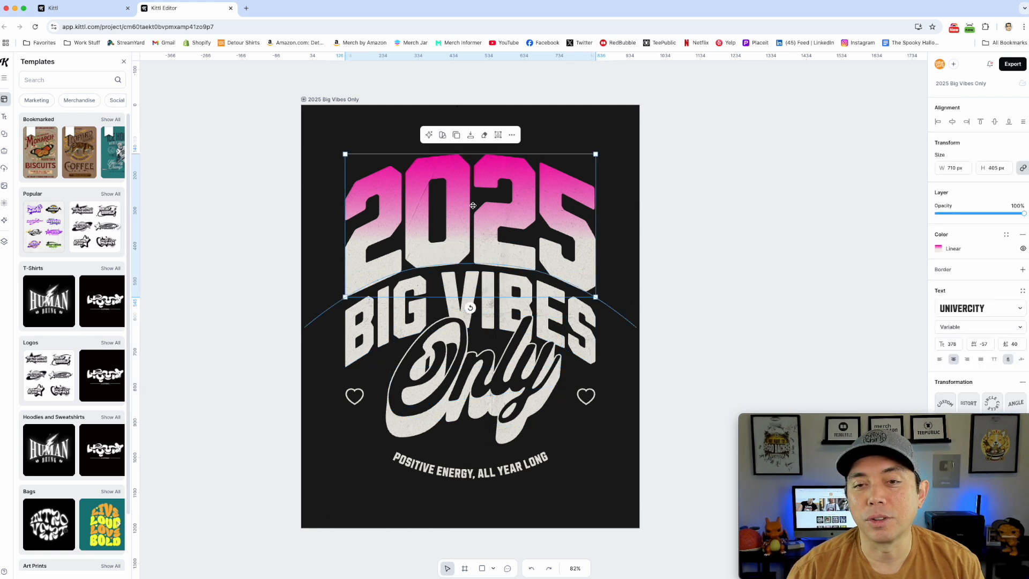
double_click(519, 209)
left_click_drag(552, 194, 619, 194)
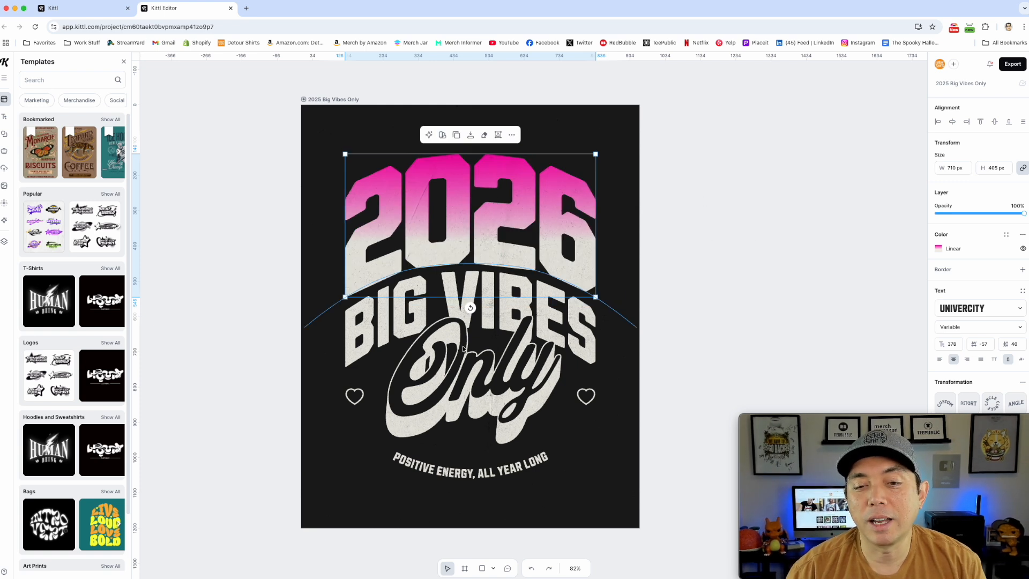
Try moving the curved "Positive energy, all year long" tagline slightly, undo the move and clear the selection.
left_click(471, 429)
left_click(491, 476)
left_click_drag(501, 473, 488, 468)
key("super+z")
left_click(679, 308)
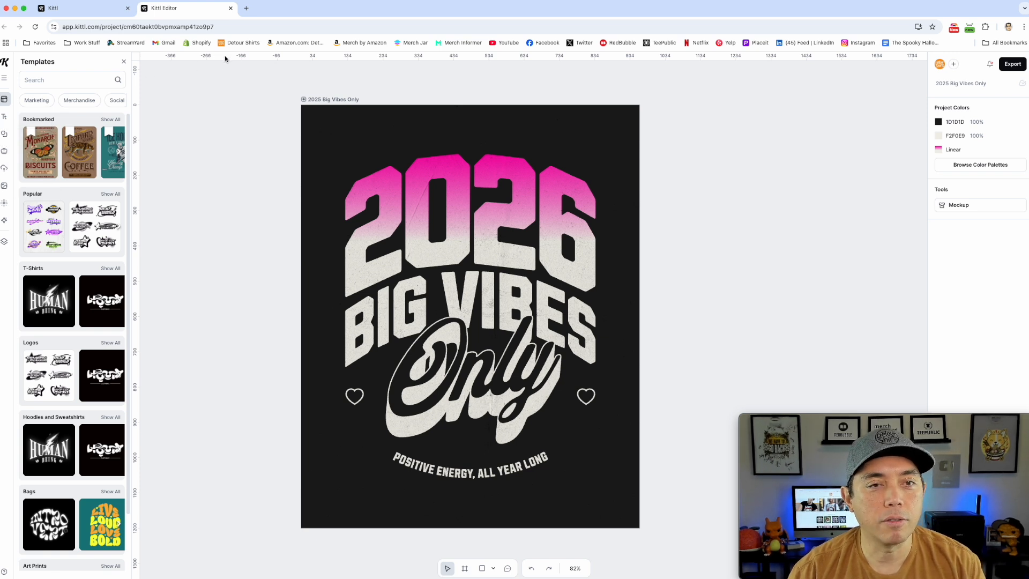
Add horizontal guides along the top of 2026 and through BIG VIBES, and vertical guides at about 293 and 826 px.
left_click_drag(224, 56, 223, 154)
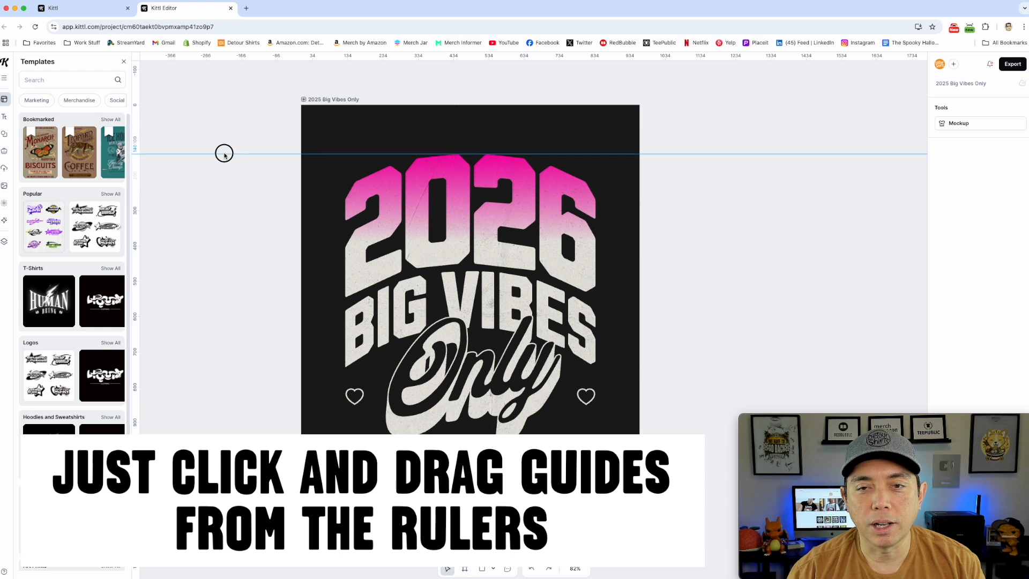
left_click_drag(341, 58, 340, 285)
left_click_drag(136, 231, 404, 241)
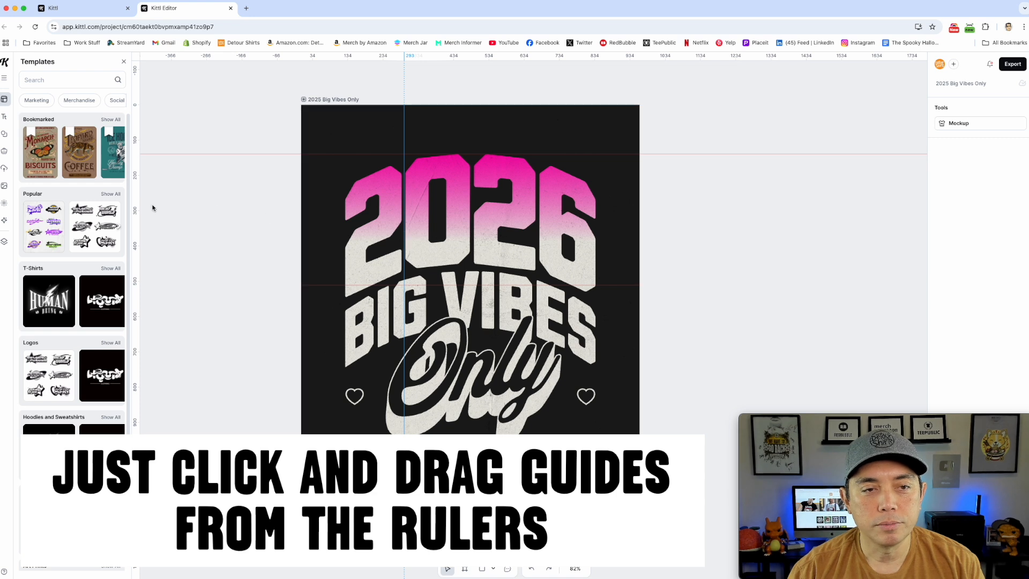
left_click_drag(136, 217, 591, 230)
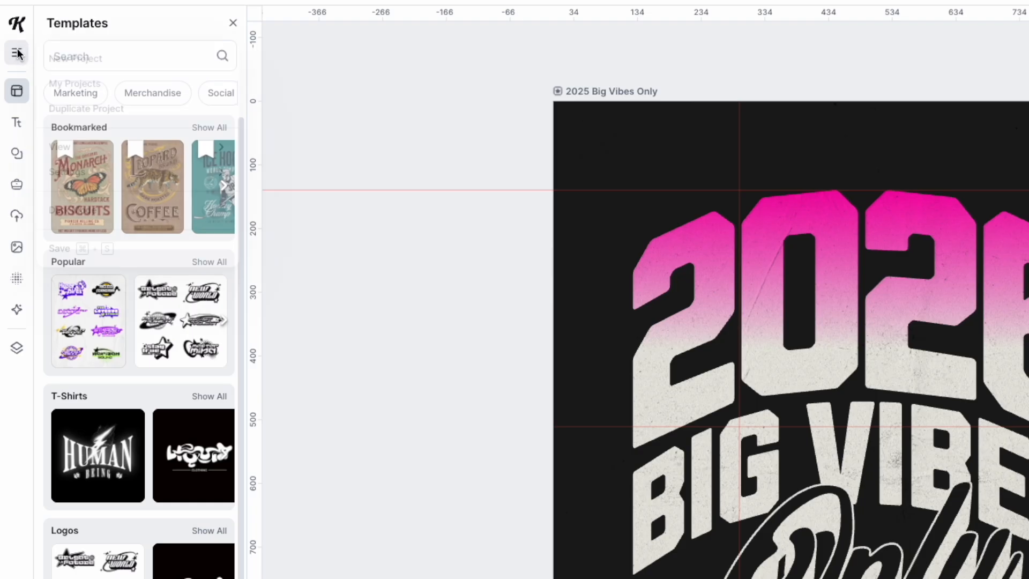
Turn on the grid over the artboard and try smaller grid sizes, leaving the size at 80.
left_click(4, 77)
mouse_move(113, 139)
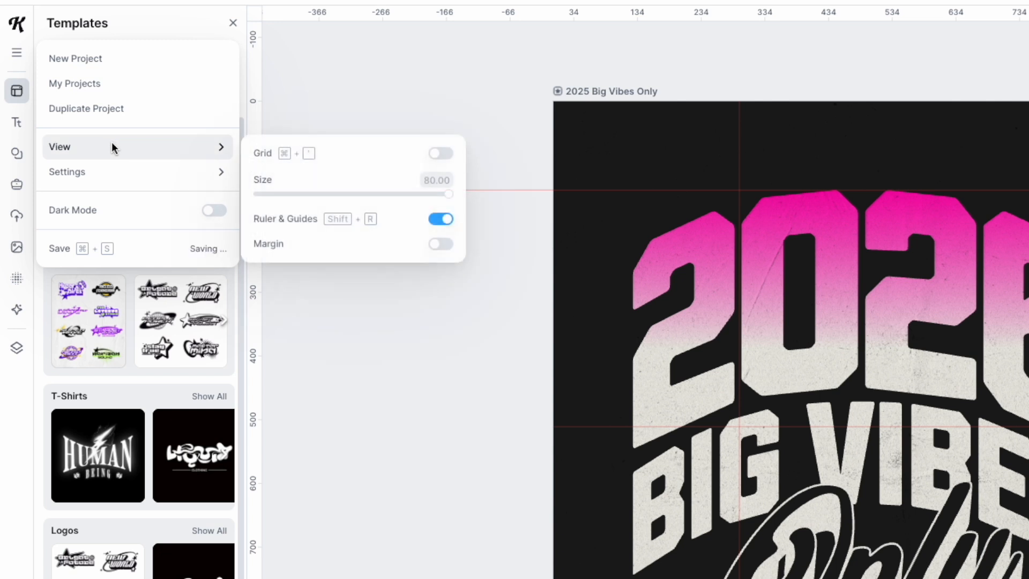
left_click(447, 153)
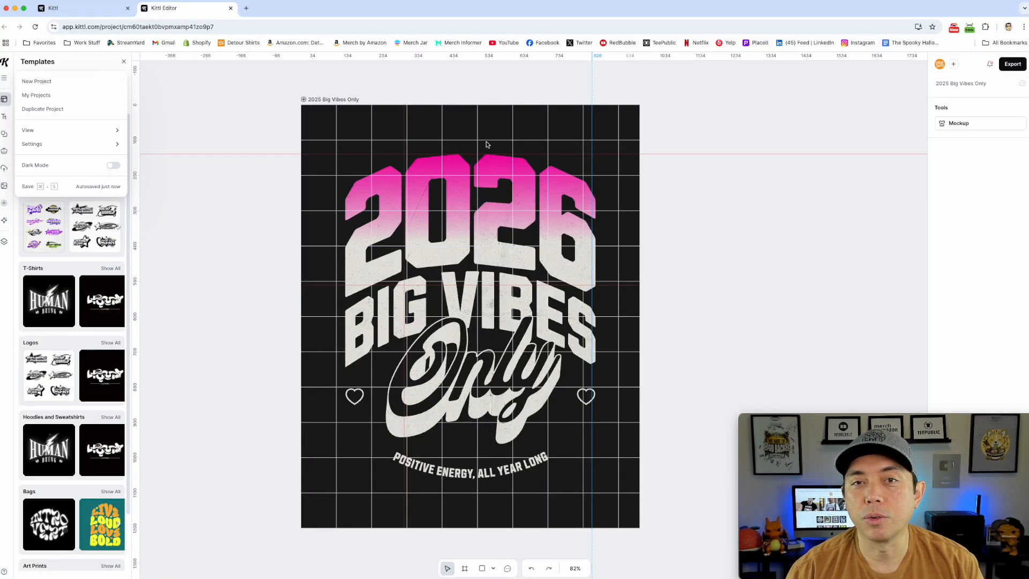
mouse_move(86, 134)
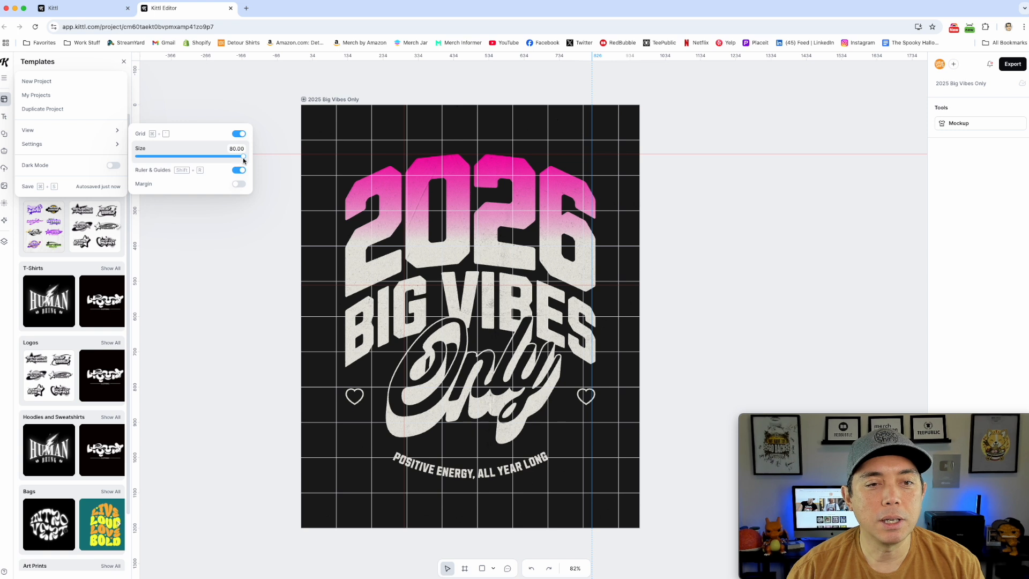
mouse_move(243, 160)
left_mouse_down()
mouse_move(185, 154)
mouse_move(255, 152)
left_mouse_up()
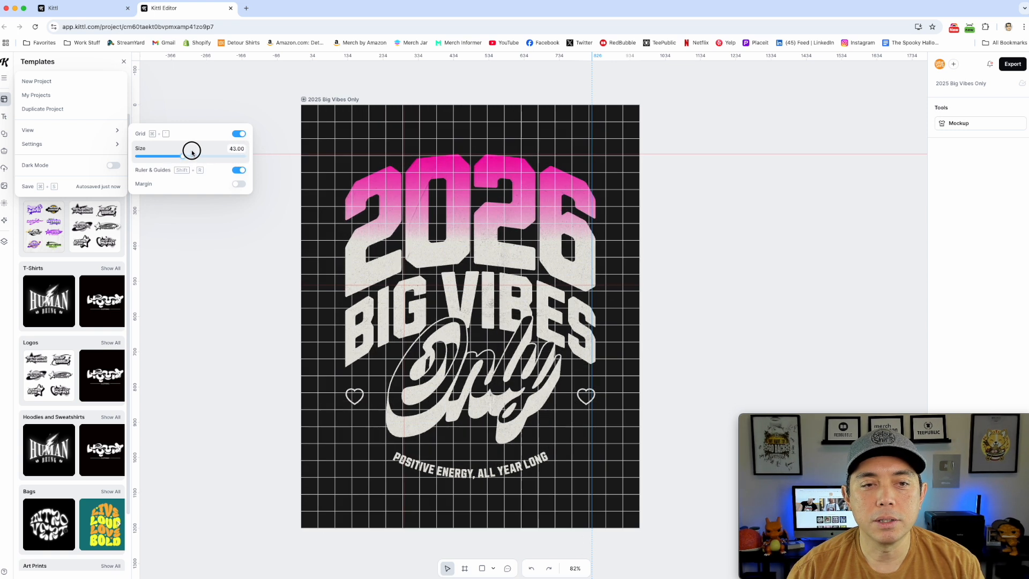
Hide the rulers and guides around the artboard.
left_click(238, 171)
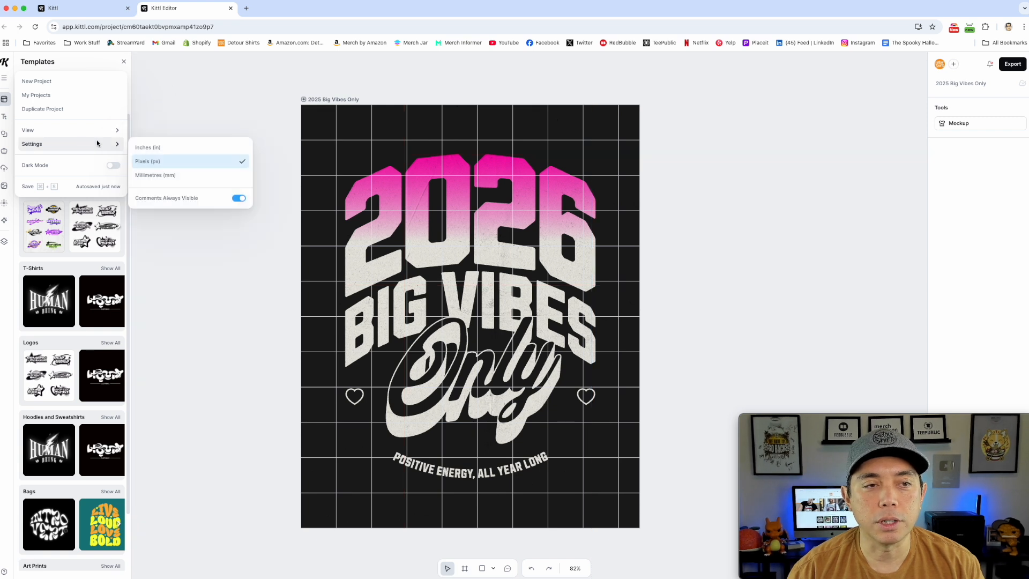
mouse_move(103, 135)
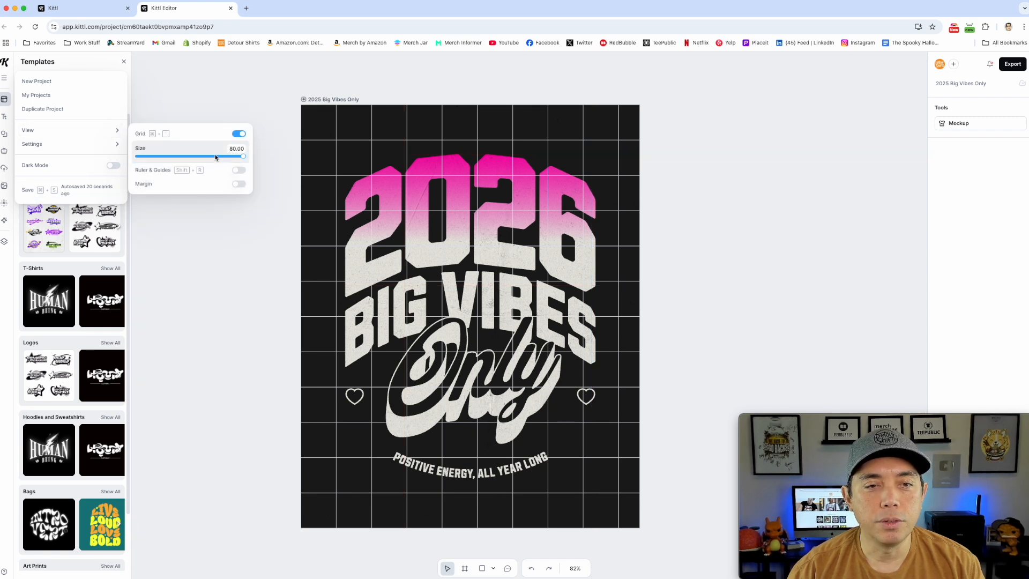
Turn off the grid, switch on the margin display, and add a margin to the 2025 Big Vibes Only artboard.
left_click(238, 133)
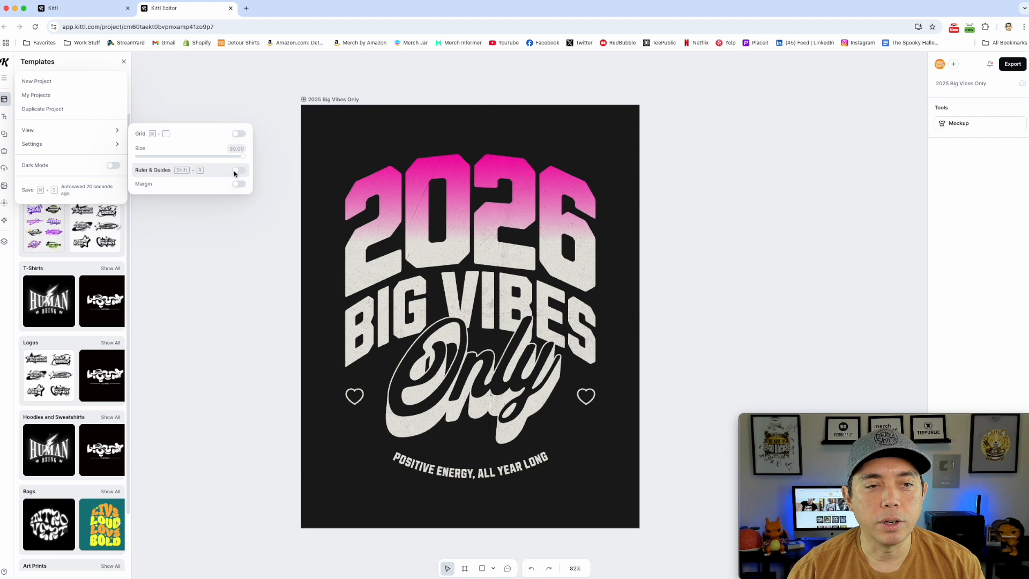
left_click(238, 184)
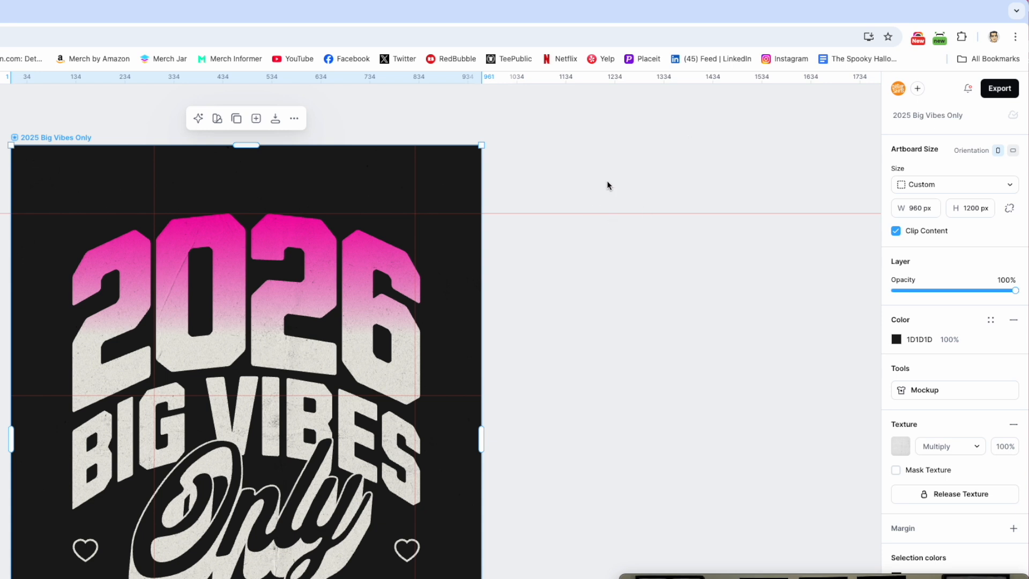
left_click(98, 129)
left_click(54, 139)
left_click(1014, 529)
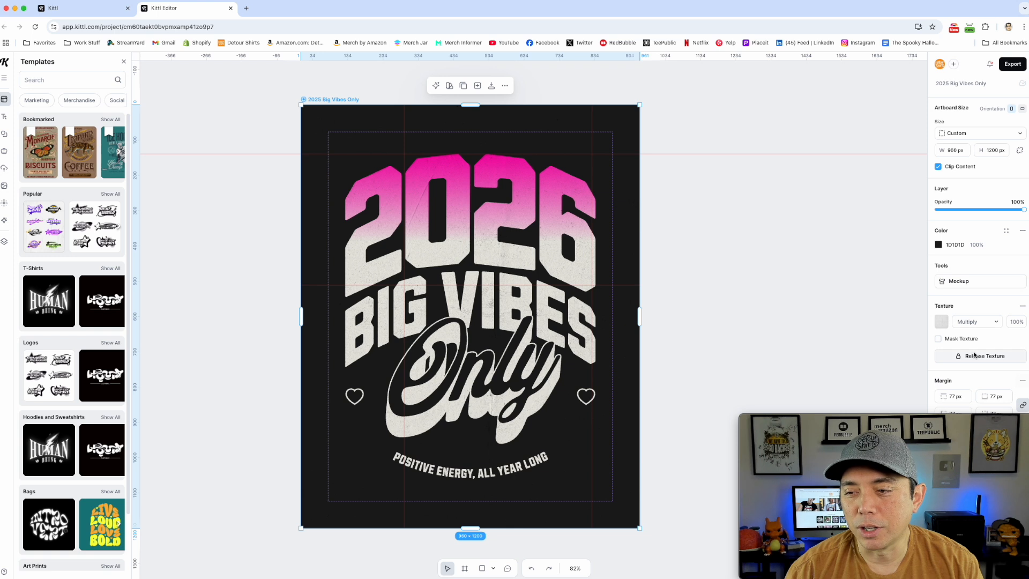
left_click_drag(942, 414, 204, 417)
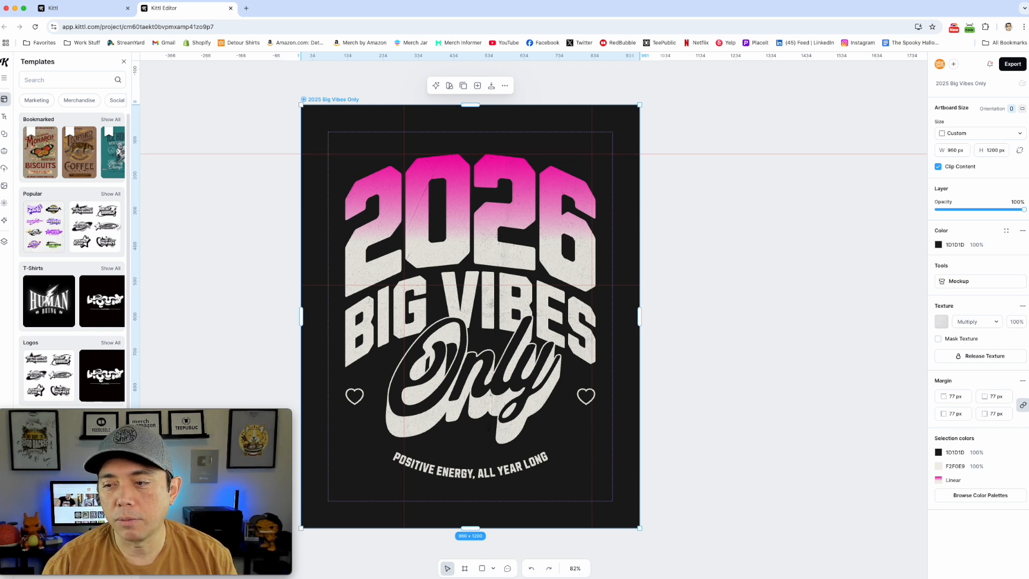
Try linked margins of 12 px and 50 px on all four sides of the artboard.
left_click(954, 397)
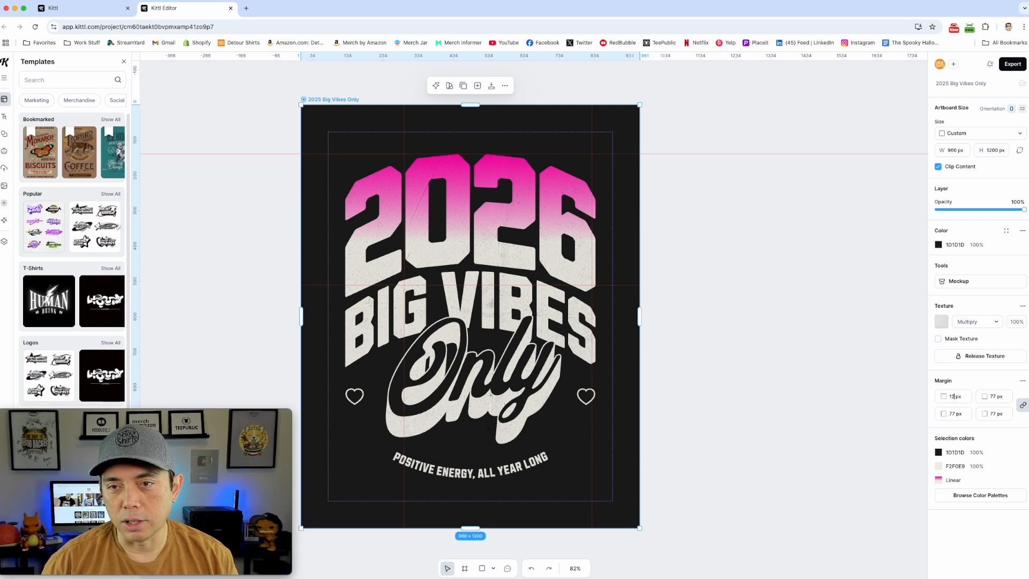
key("Return")
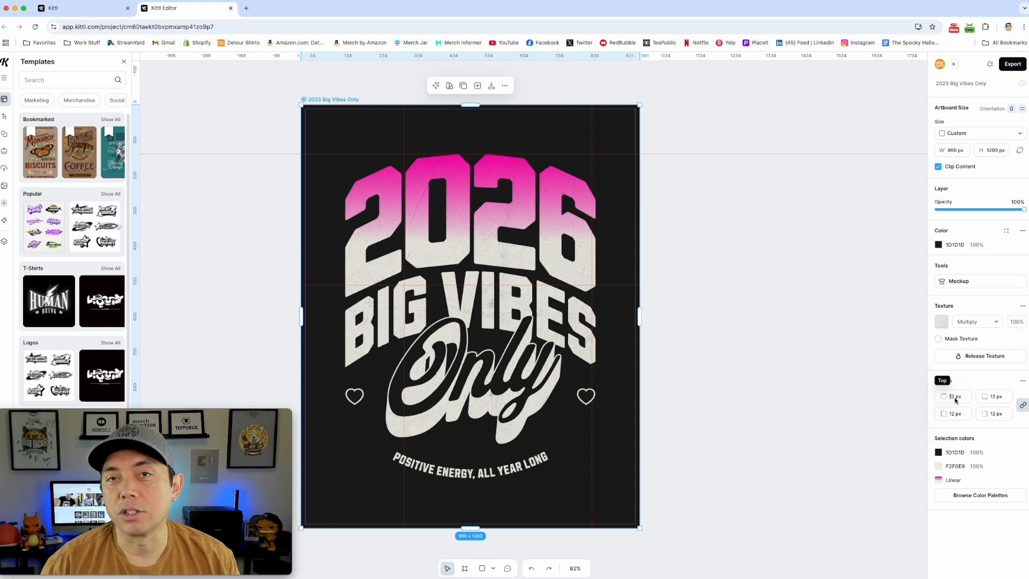
left_click_drag(961, 397, 944, 396)
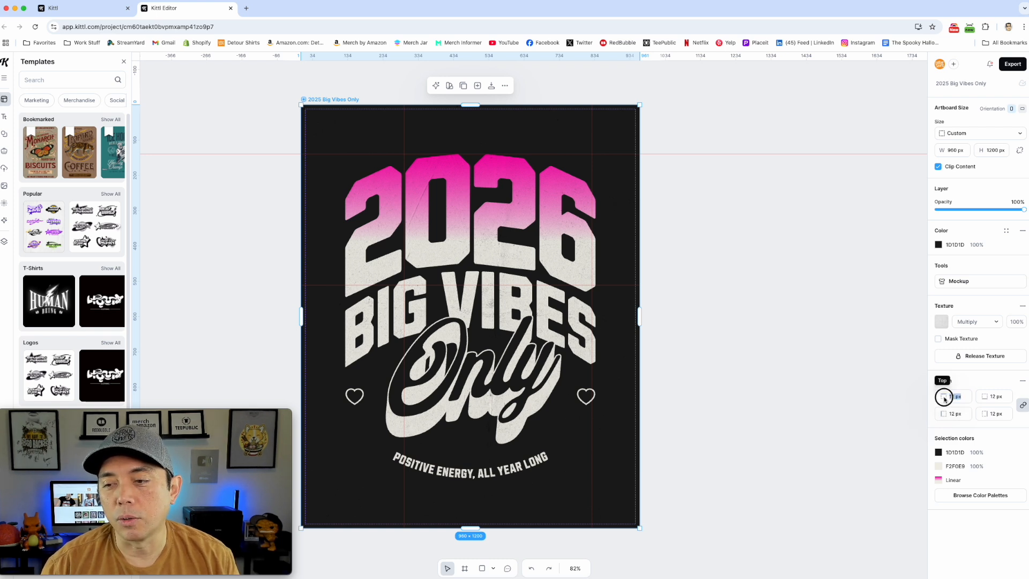
type("1")
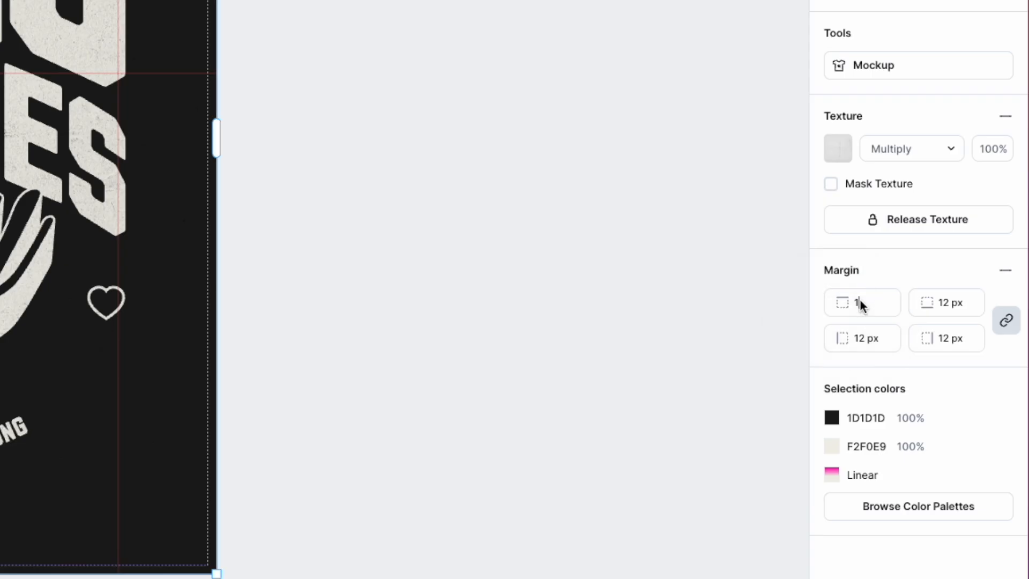
double_click(856, 304)
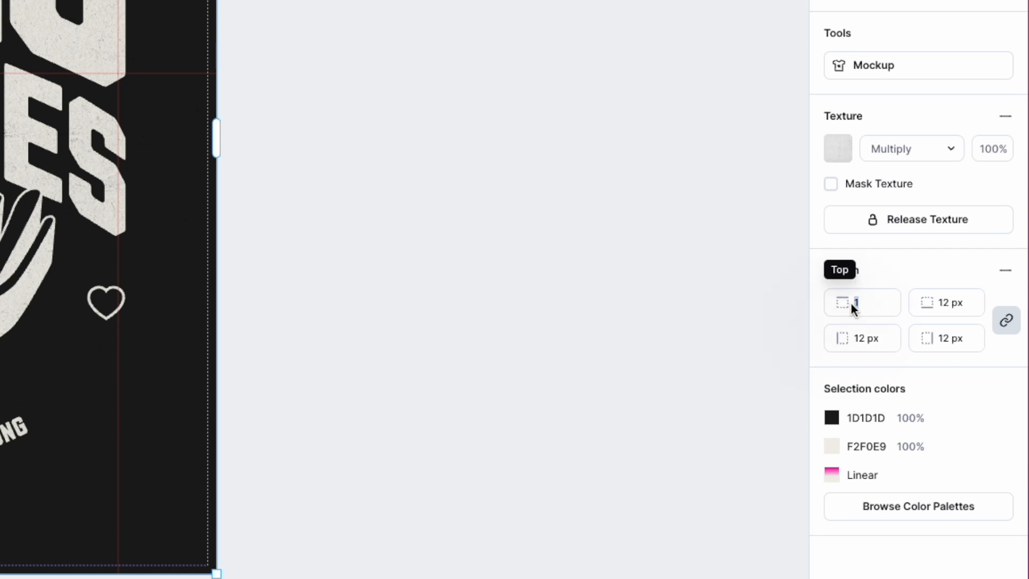
type("50")
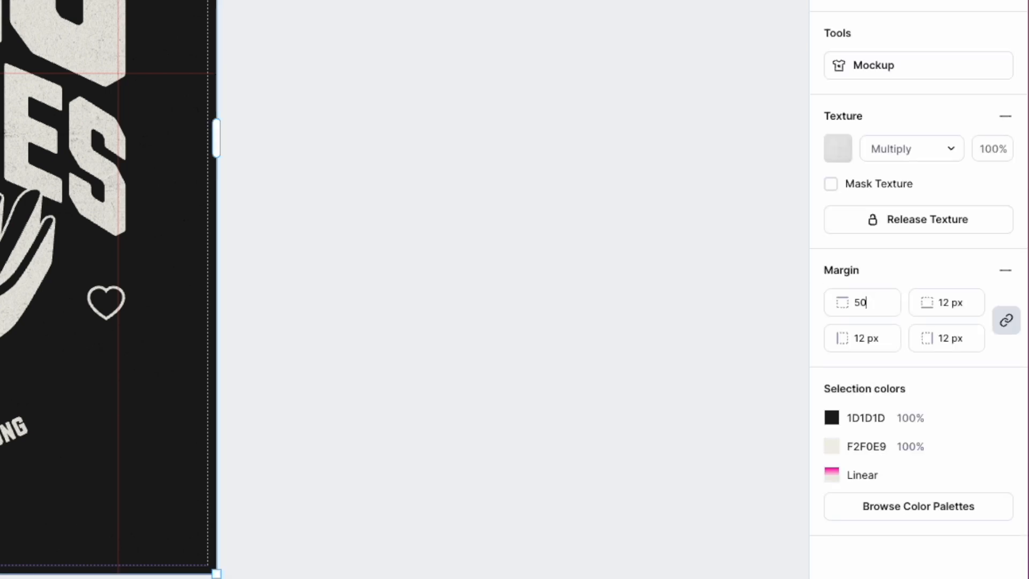
left_click(959, 303)
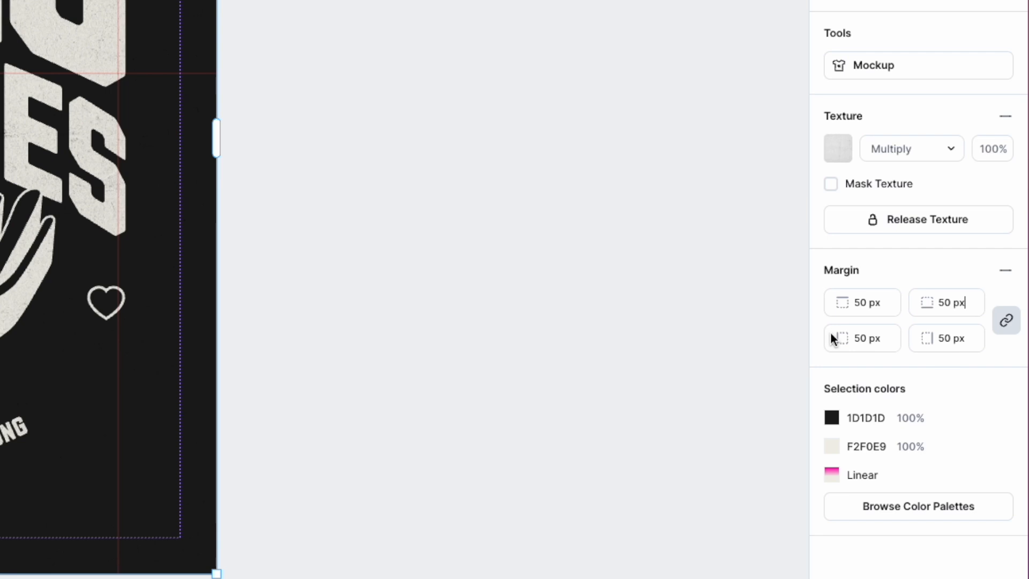
Unlink the artboard margins and set only the right margin to 75 px.
left_click(1006, 322)
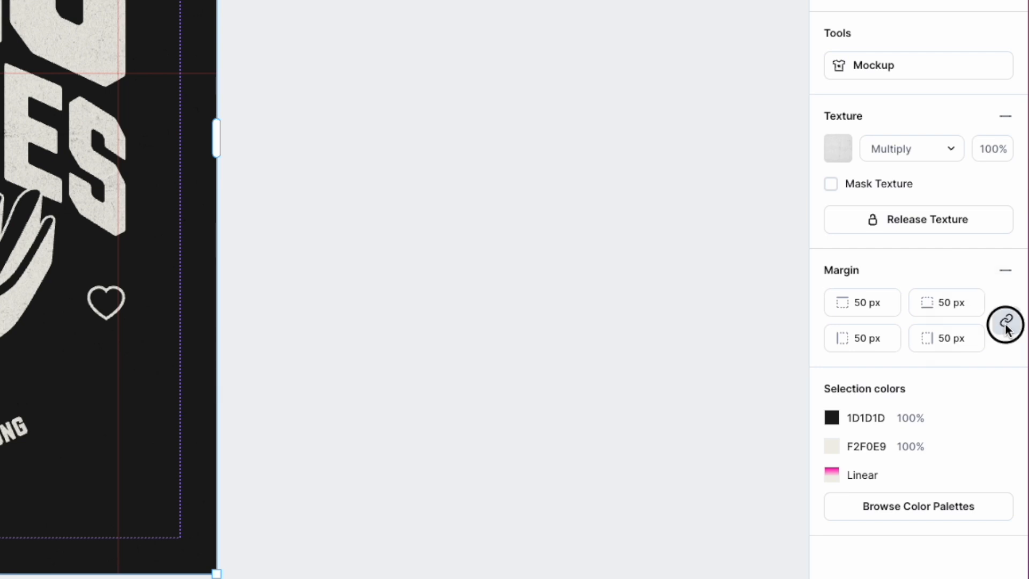
left_click(862, 302)
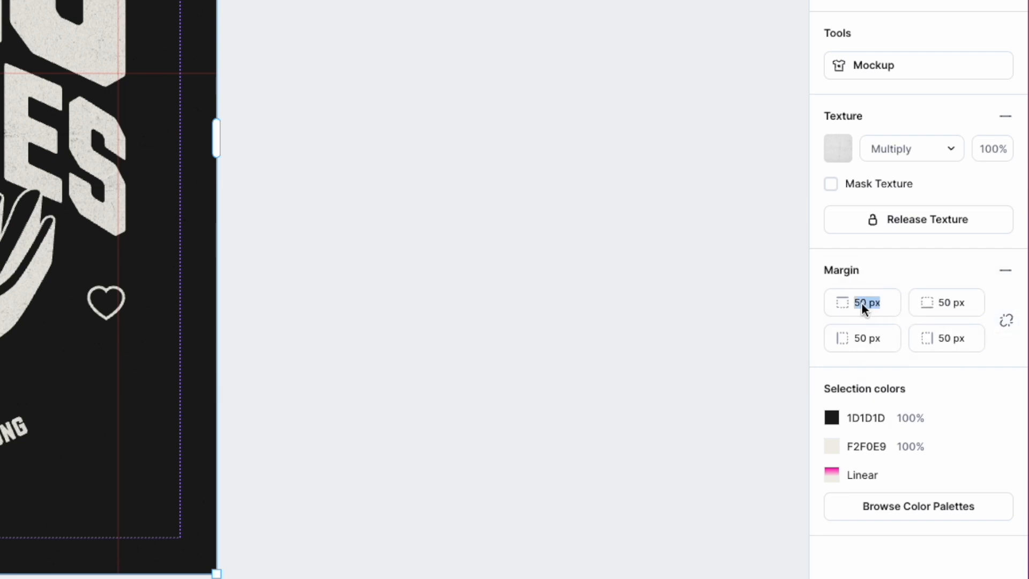
left_click(935, 339)
left_click(947, 334)
type("75")
left_click(972, 313)
left_click(582, 292)
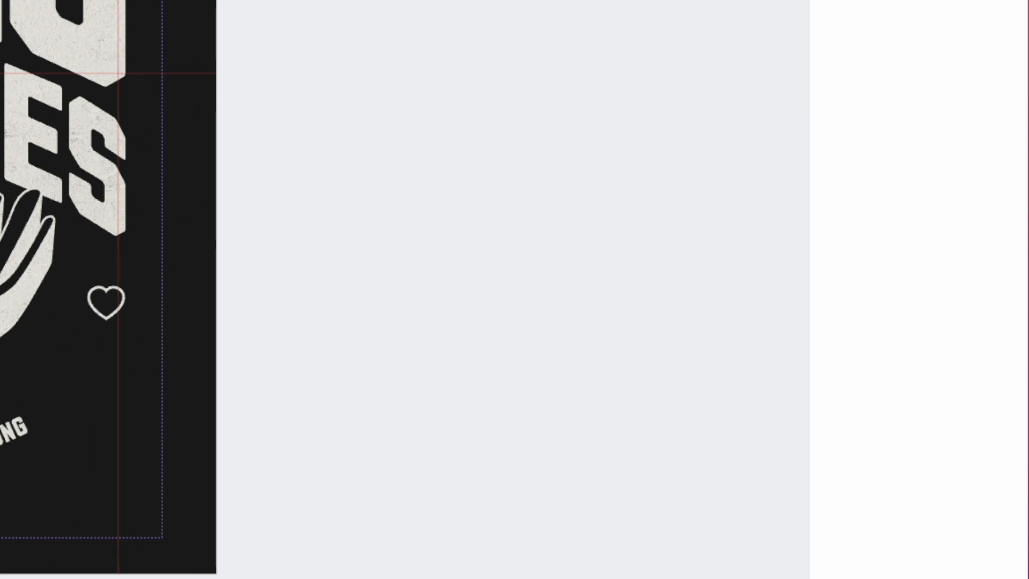
Reselect the artboard and set all four of its margins to 100 px.
left_click(64, 370)
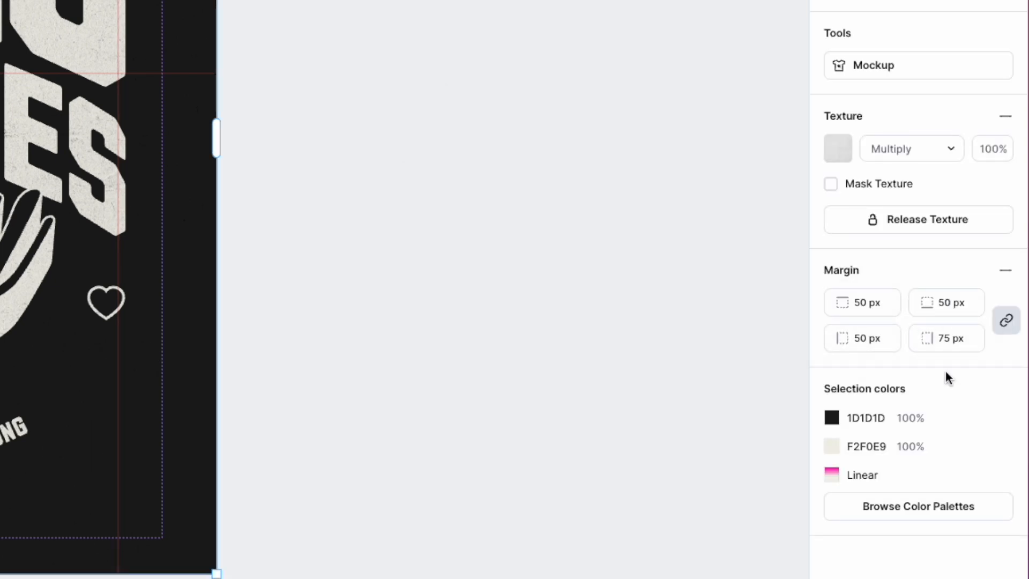
left_click(942, 336)
type("100")
key("Return")
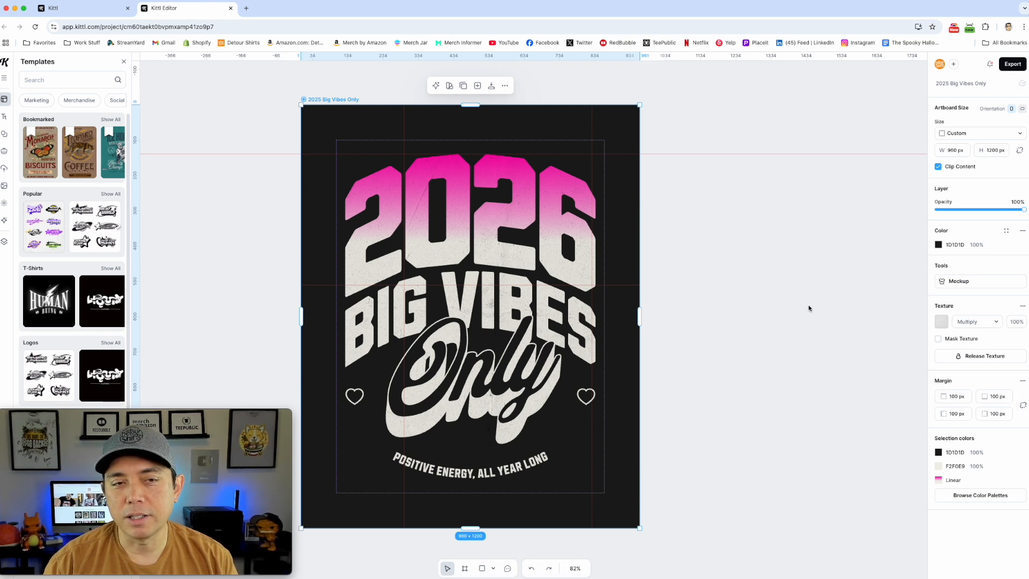
left_click_drag(210, 413, 952, 422)
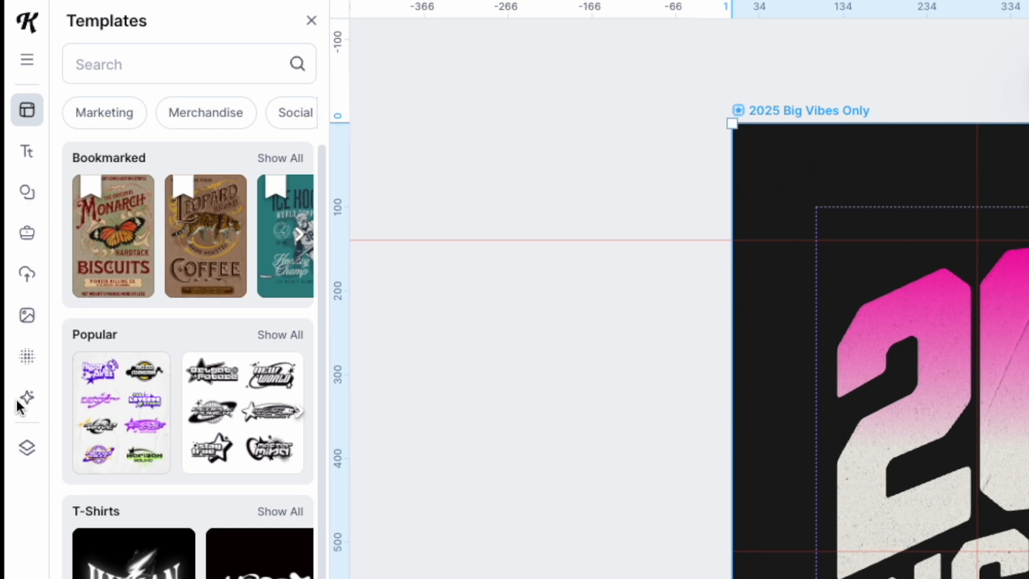
Open the Kittl AI image generator and choose Flux 1.1 Pro as its advanced model.
left_click(28, 397)
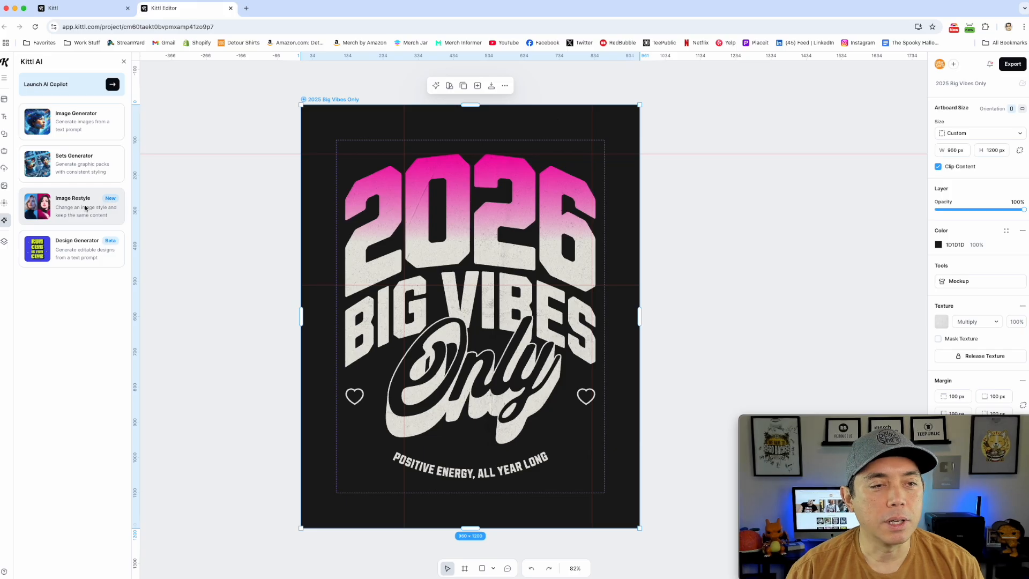
left_click(74, 122)
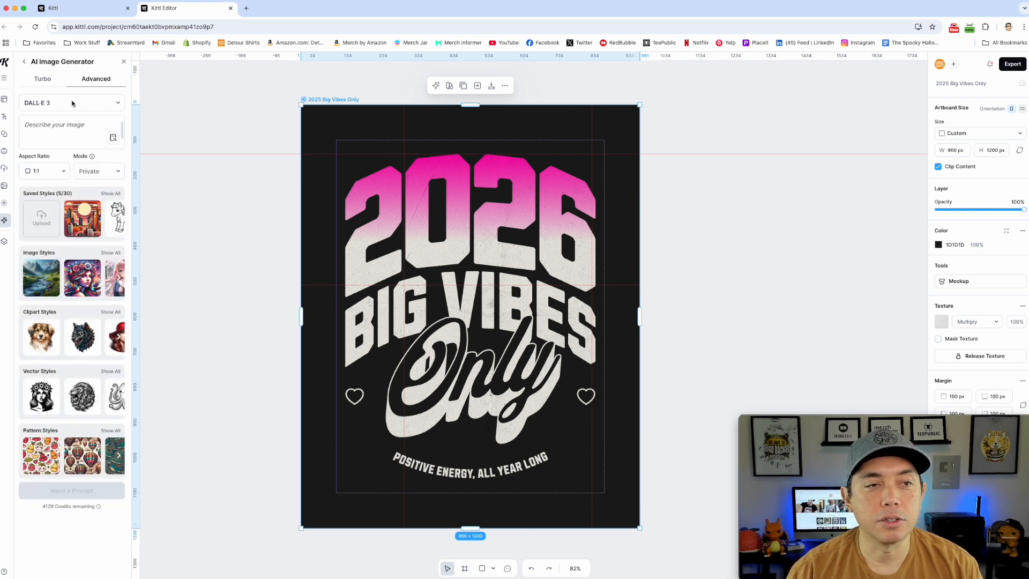
left_click(72, 103)
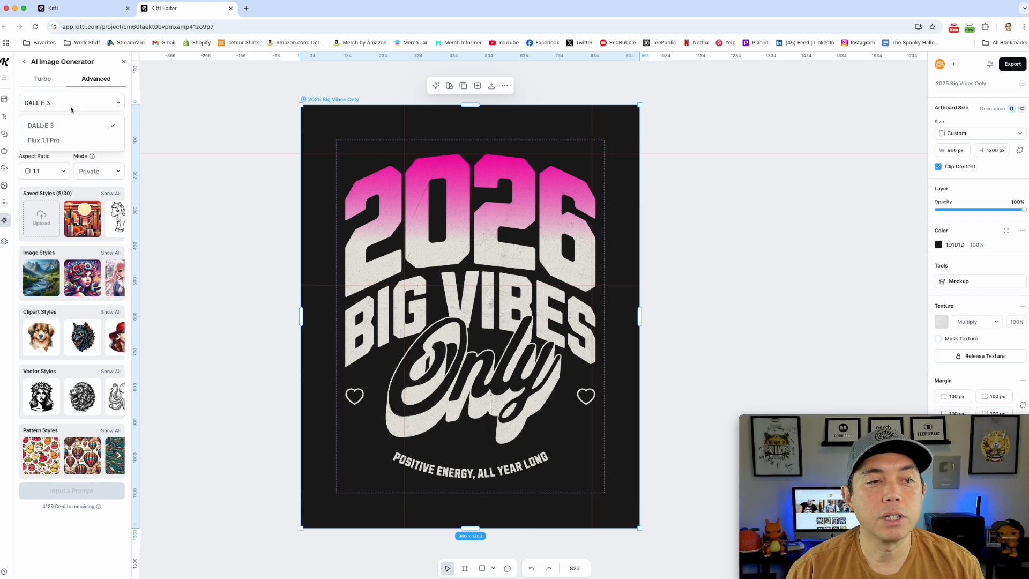
left_click(63, 140)
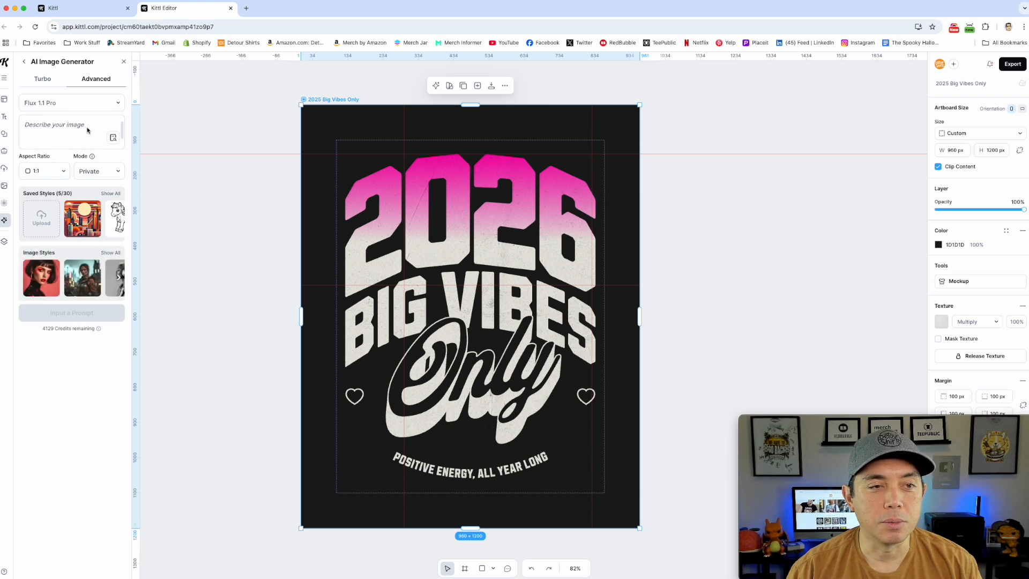
Check the image generator's Turbo options, return to Advanced and set the model to DALL·E 3.
left_click(43, 79)
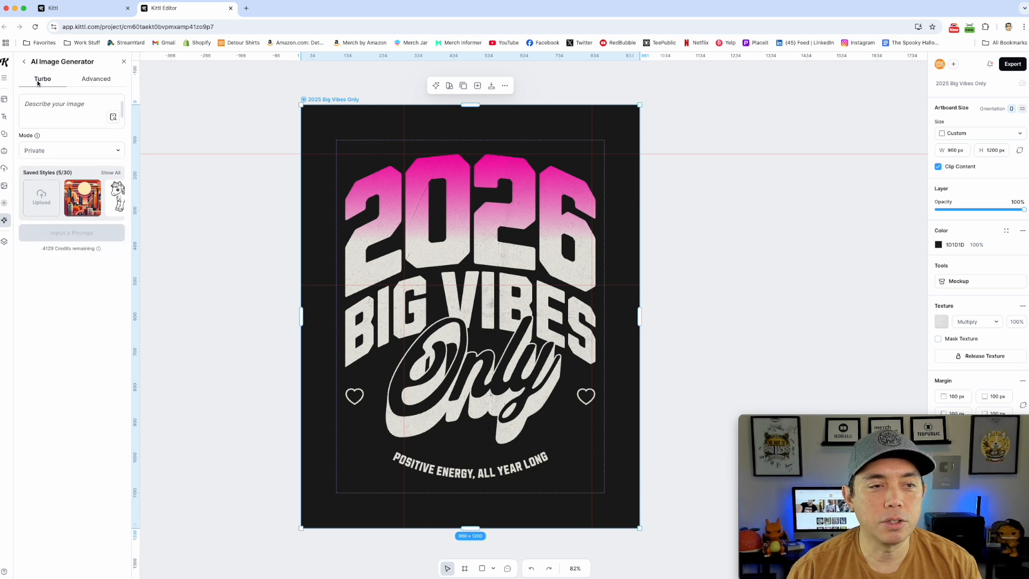
left_click(99, 81)
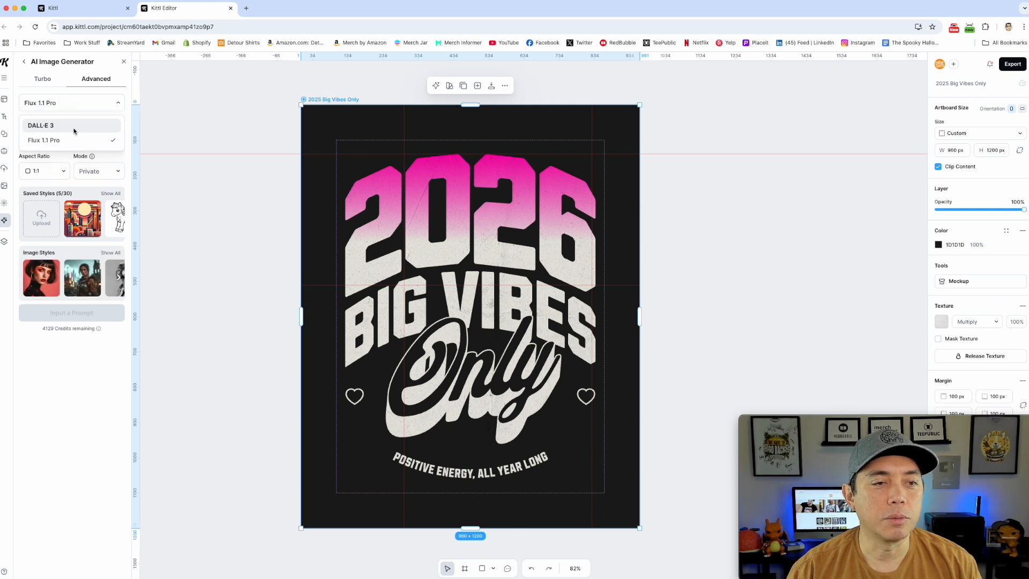
left_click(444, 170)
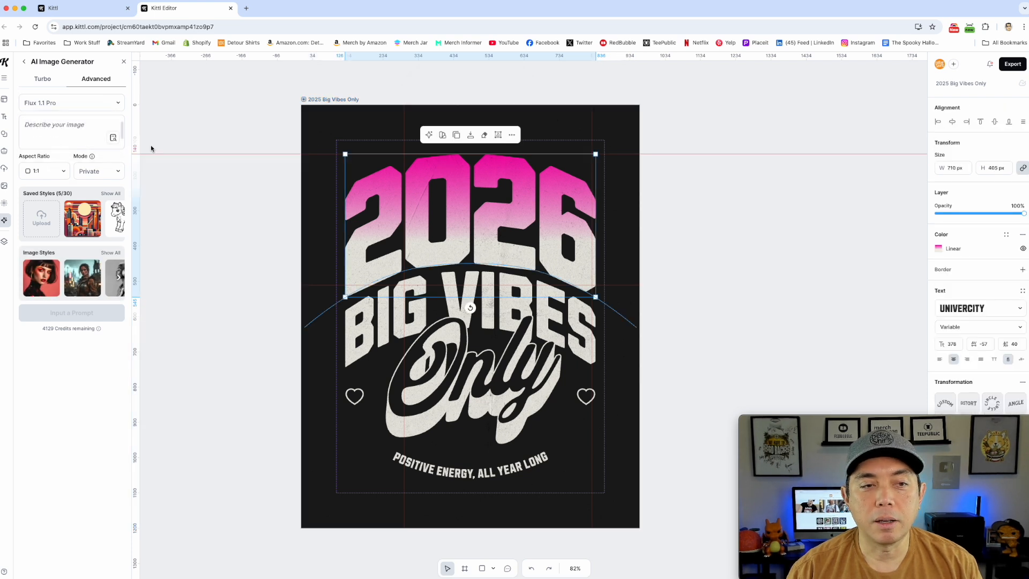
left_click(85, 106)
left_click(51, 125)
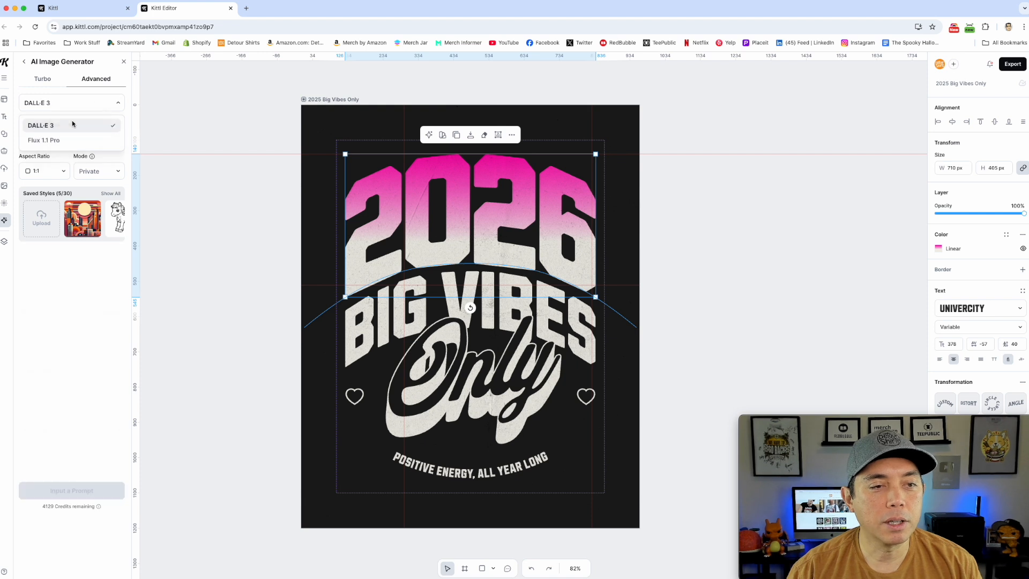
left_click(52, 126)
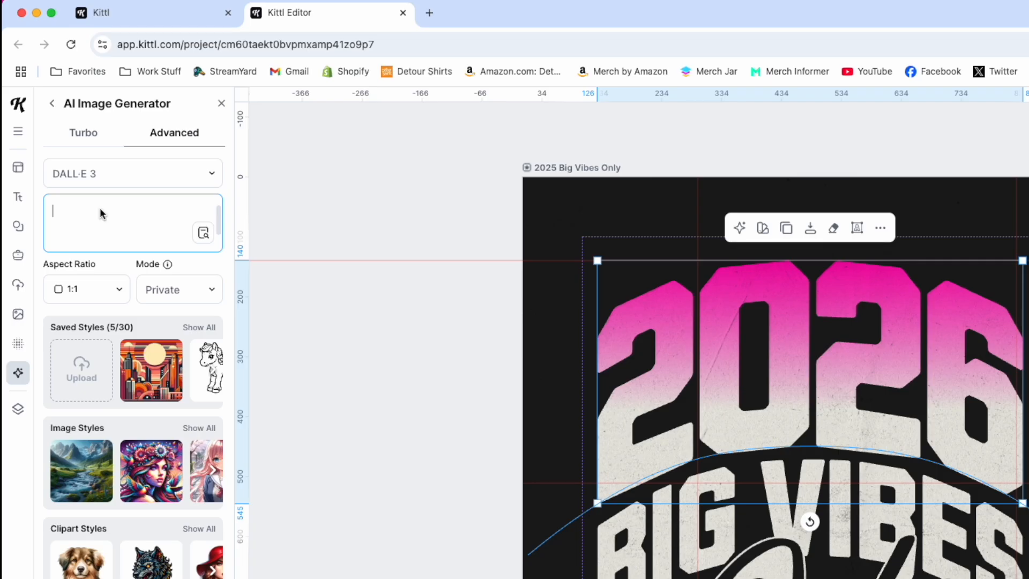
Generate an image from the prompt "Kawaii corgi" in the Kawaii Icon clipart style and look through similar designs.
type("Kawaii corgi")
left_click(199, 528)
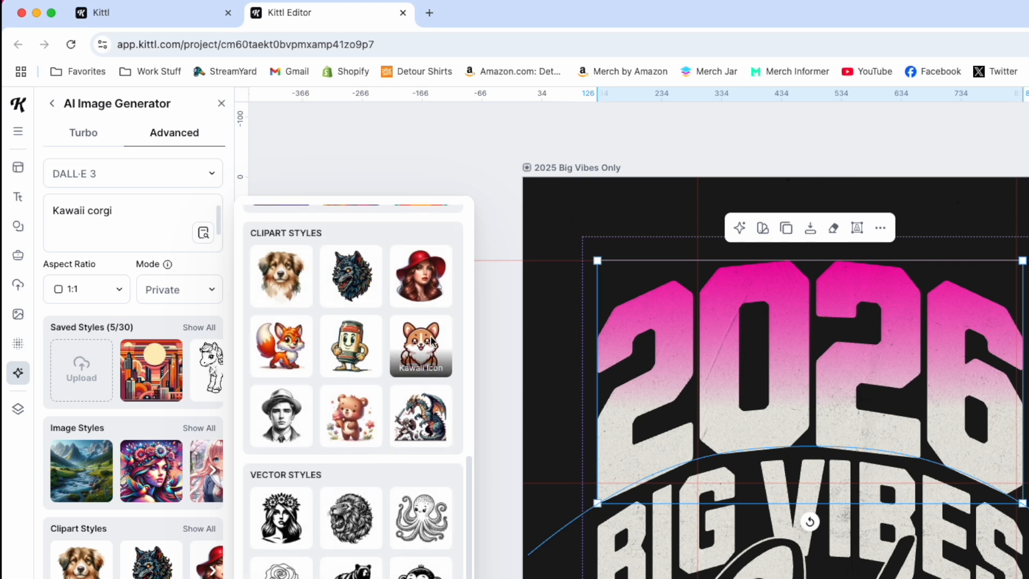
left_click(421, 346)
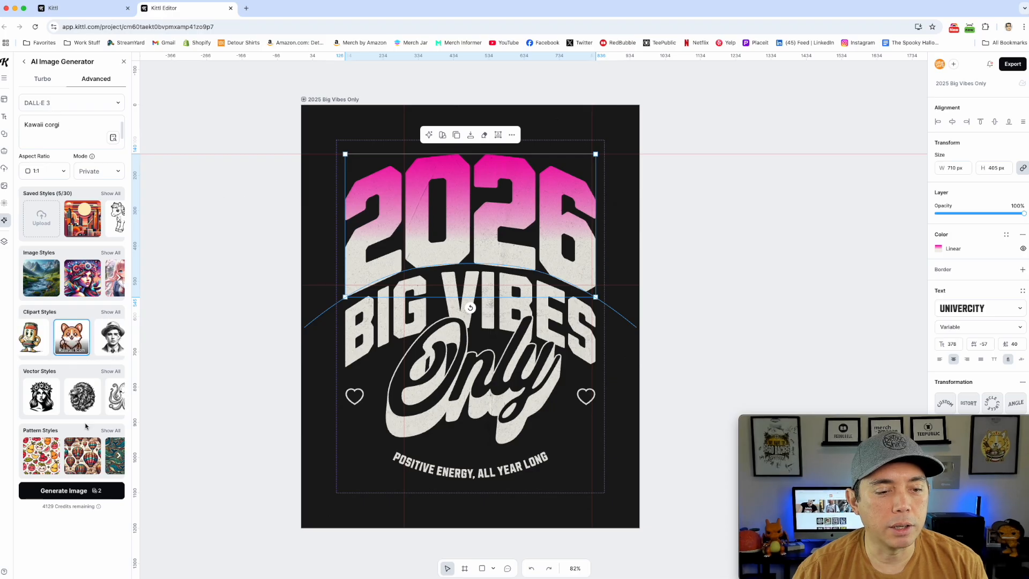
left_click(64, 491)
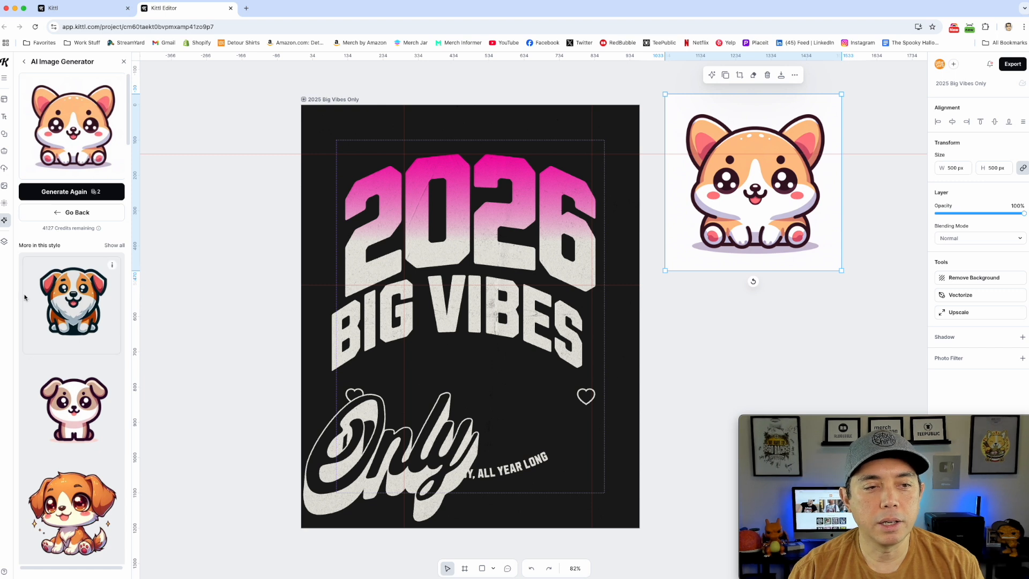
scroll(72, 391, "down", 1)
scroll(71, 391, "down", 4)
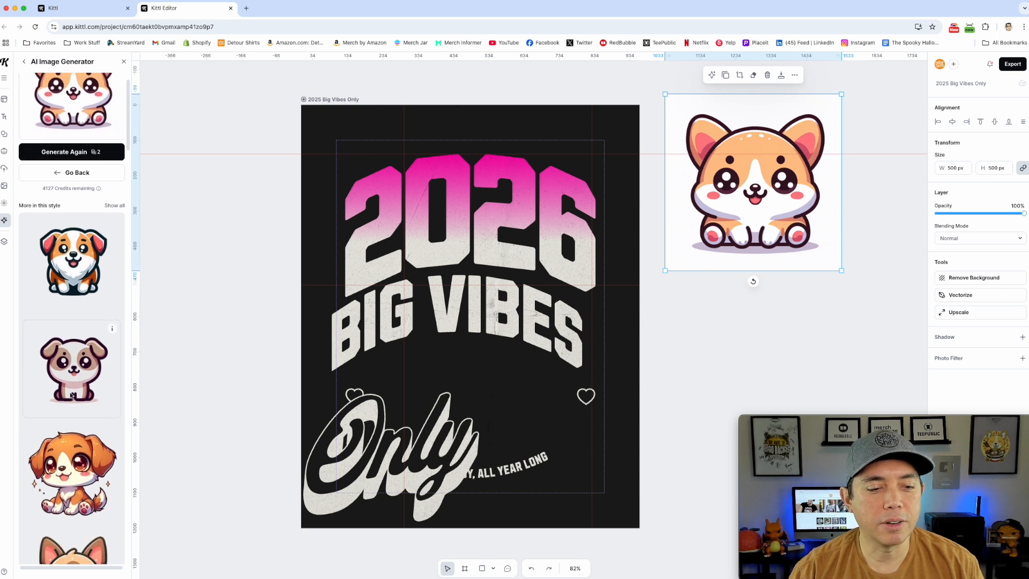
scroll(73, 370, "up", 5)
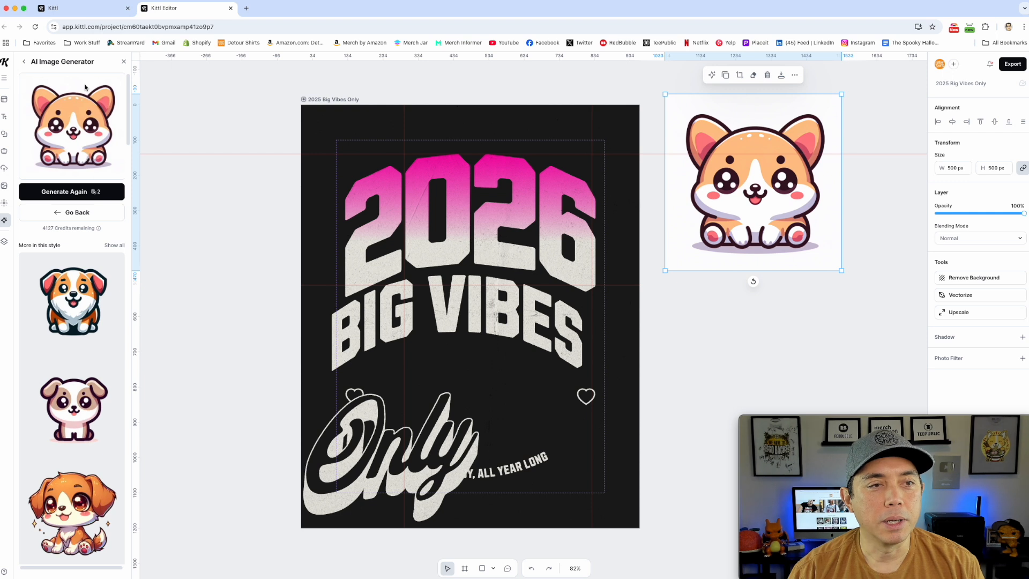
Return to the generator settings and choose Flux 1.1 Pro with the saved Cute Cartoon style, keeping the "Kawaii corgi" prompt.
left_click(24, 62)
left_click(84, 107)
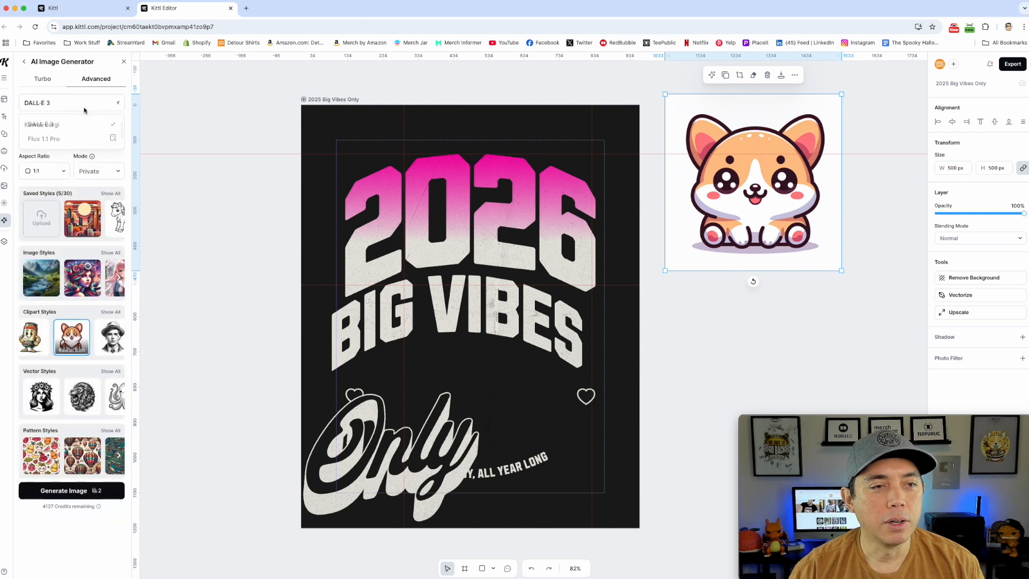
left_click(61, 138)
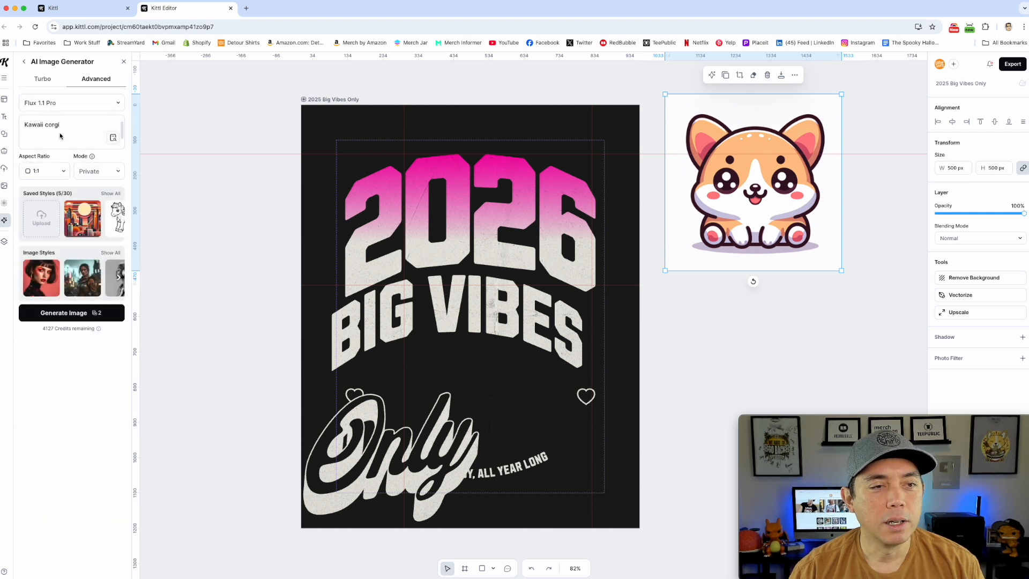
left_click(111, 253)
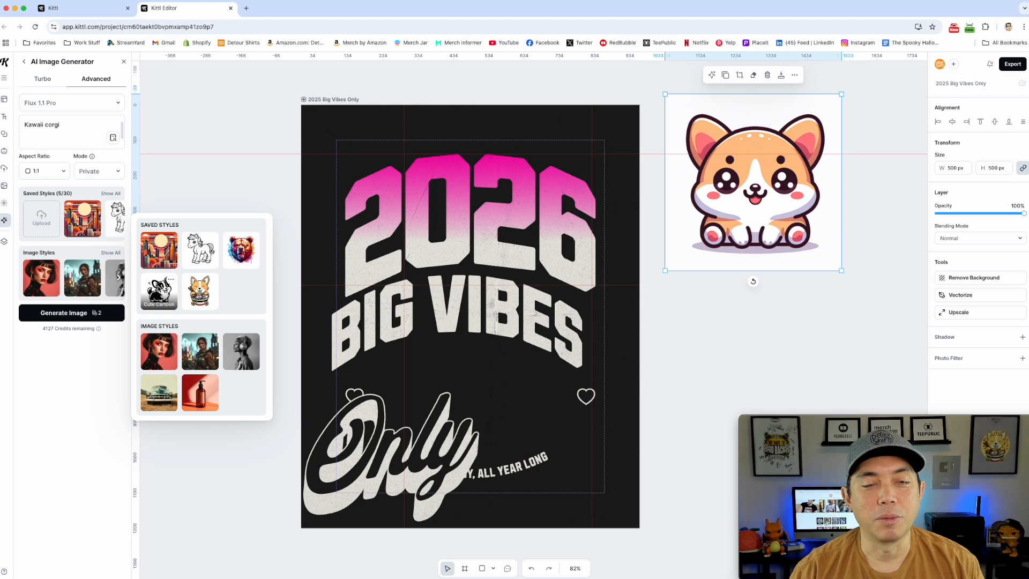
left_click(159, 291)
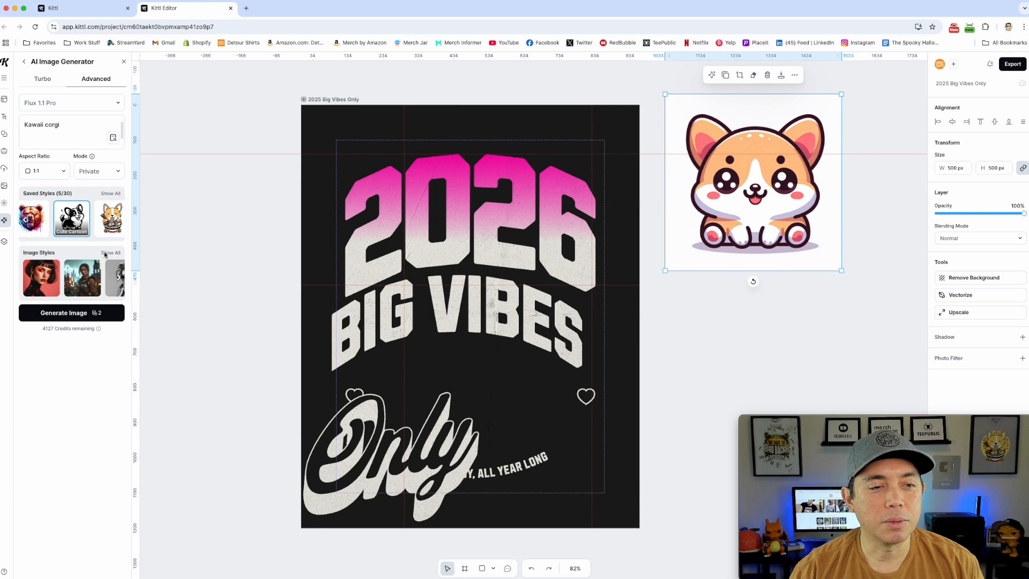
Generate the Cute Cartoon corgi, place it beside the artboard below the first corgi, and browse similar designs.
left_click(63, 315)
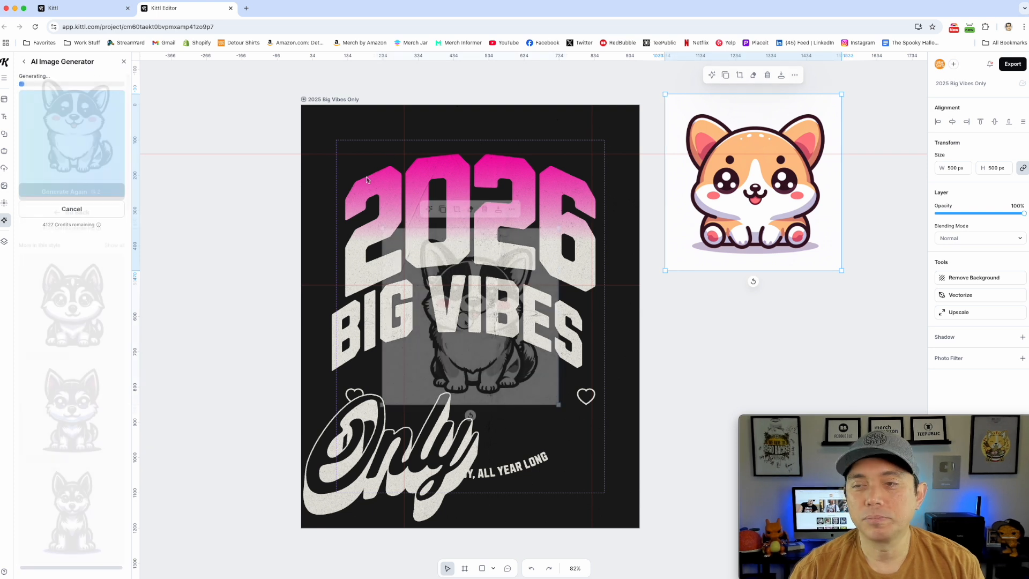
left_click_drag(465, 322, 754, 361)
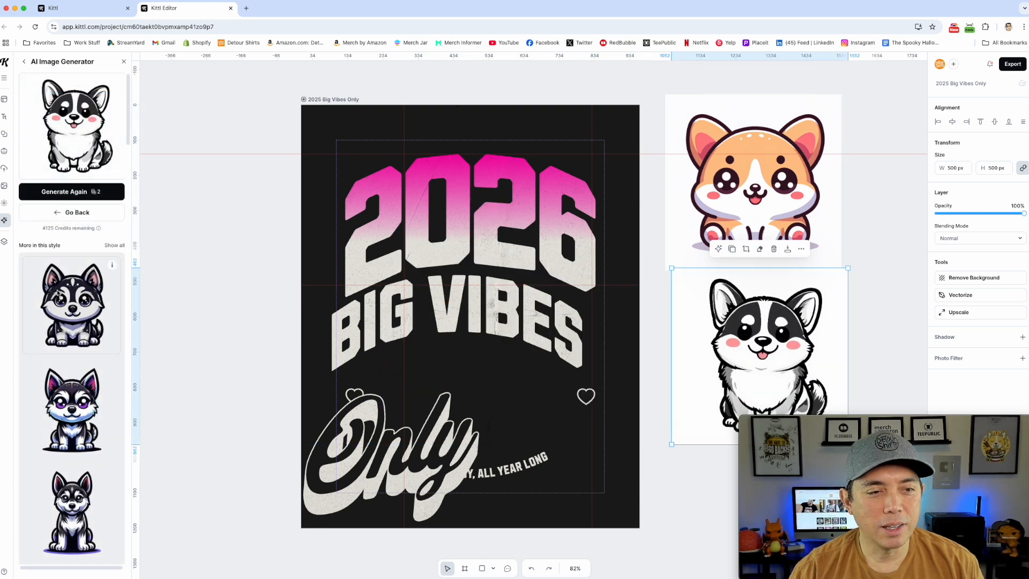
scroll(69, 334, "down", 3)
scroll(68, 333, "down", 5)
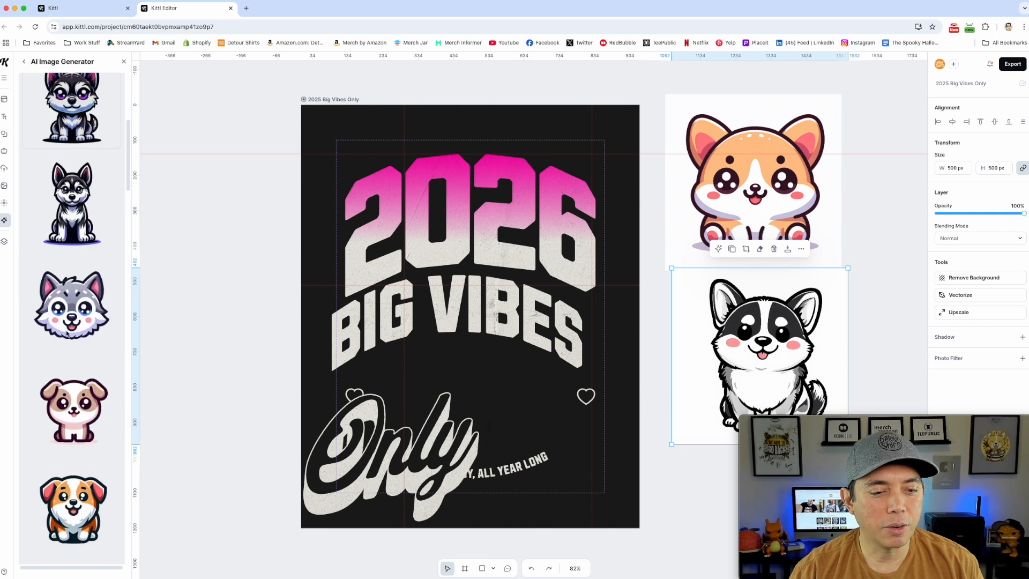
Add the black husky from the similar designs beside the orange corgi and shift the black-and-white corgi underneath it.
scroll(63, 274, "up", 4)
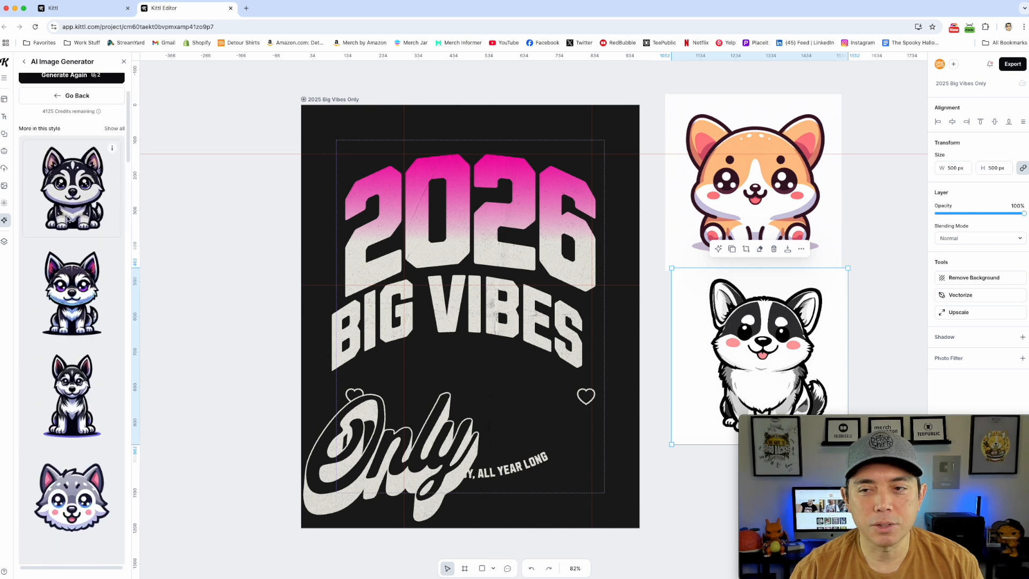
scroll(72, 278, "up", 3)
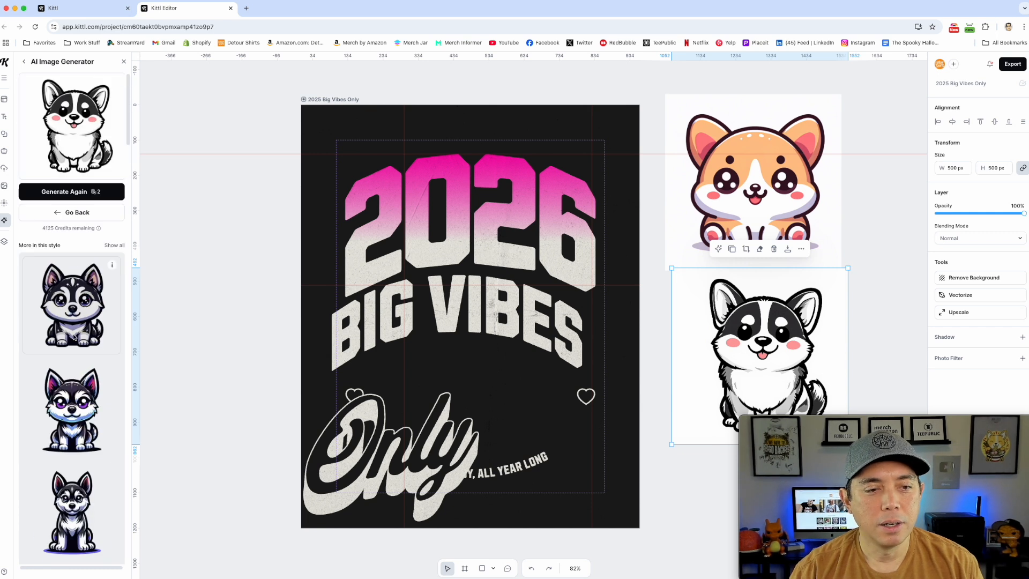
left_click(73, 337)
left_click_drag(452, 322, 429, 166)
left_click_drag(469, 328, 892, 192)
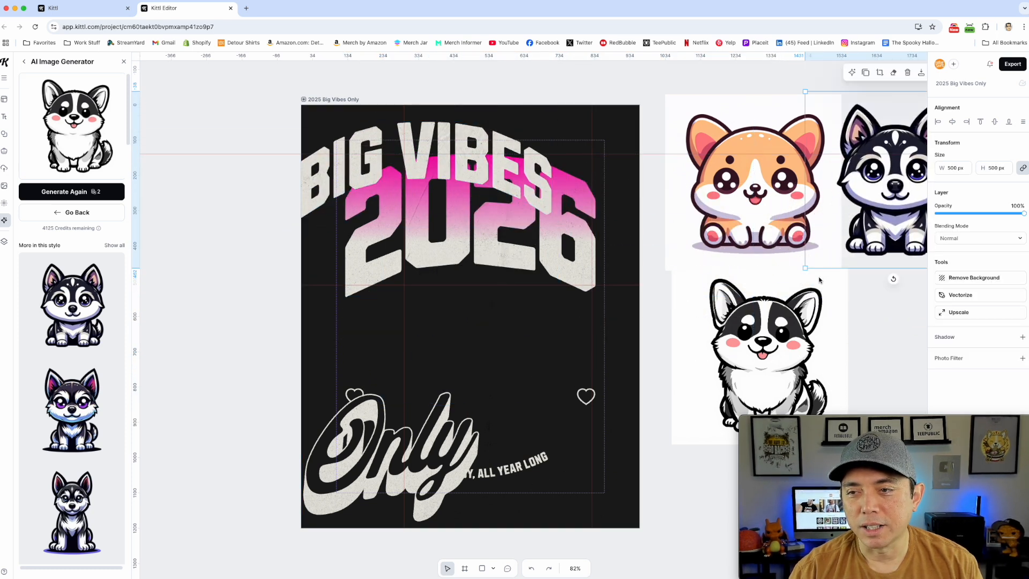
scroll(820, 278, "right", 10)
left_click_drag(467, 384, 622, 390)
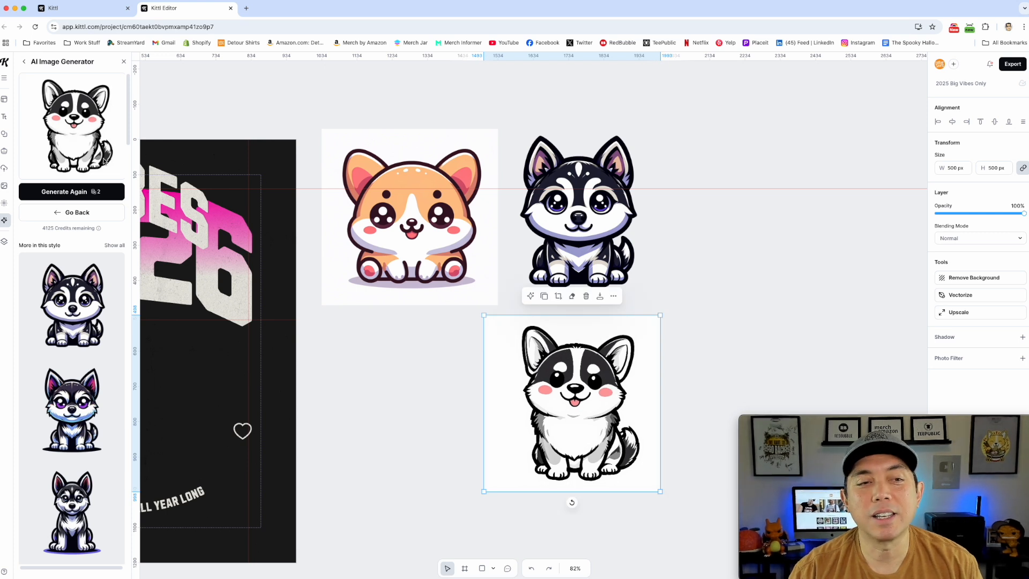
Open Image Restyle with the black-and-white corgi as the source and move that corgi below the orange one.
left_click(4, 220)
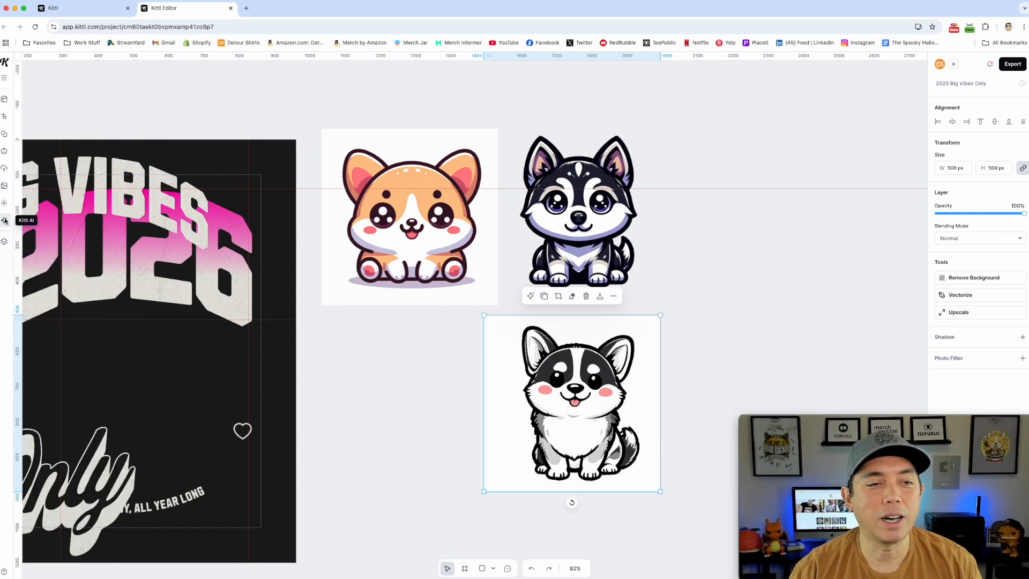
left_click(4, 220)
left_click(24, 65)
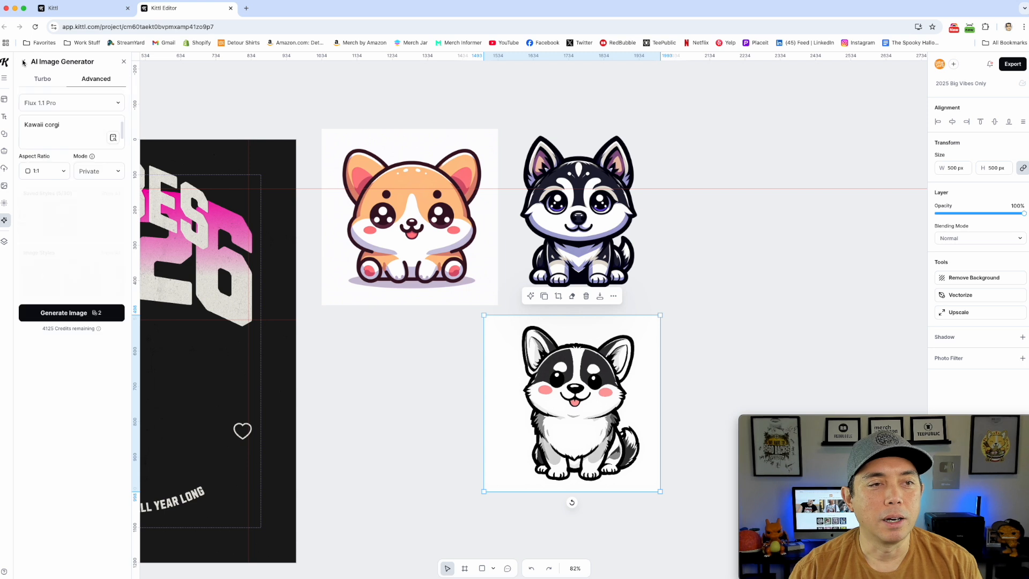
left_click(24, 63)
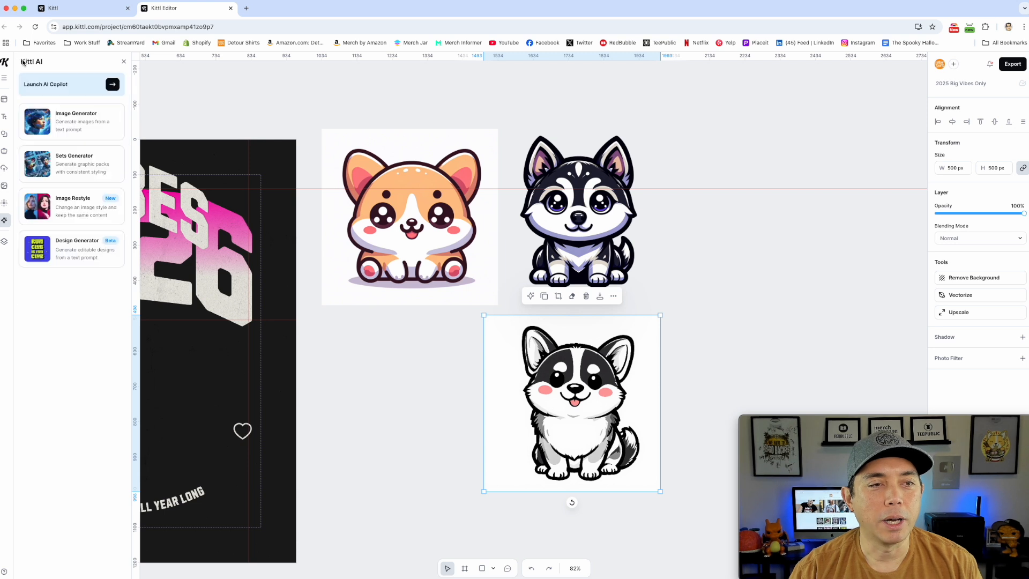
left_click(58, 205)
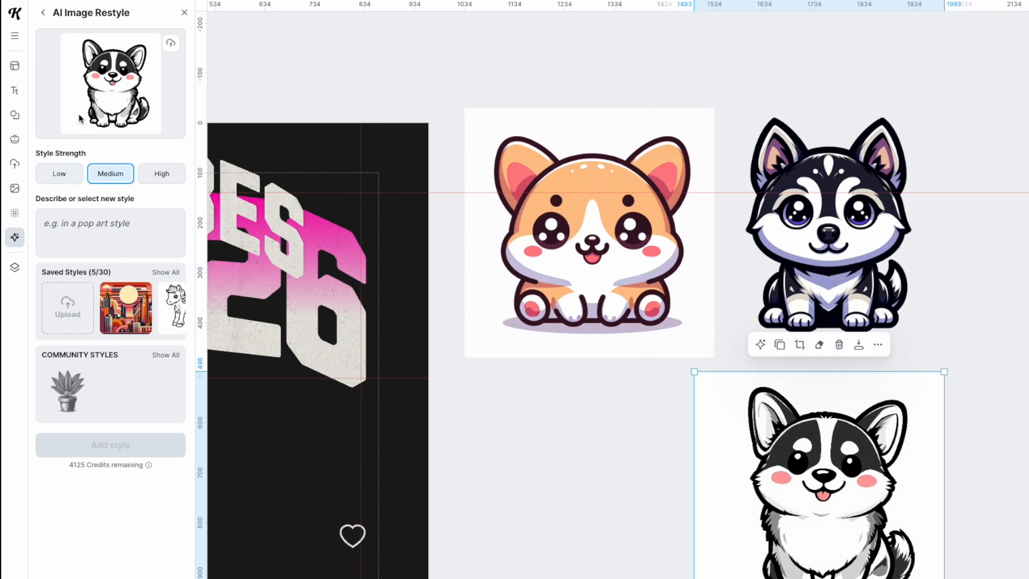
left_click_drag(805, 500, 613, 507)
Generate a restyled corgi with High style strength and a written style description, and compare it with the original.
left_click(162, 174)
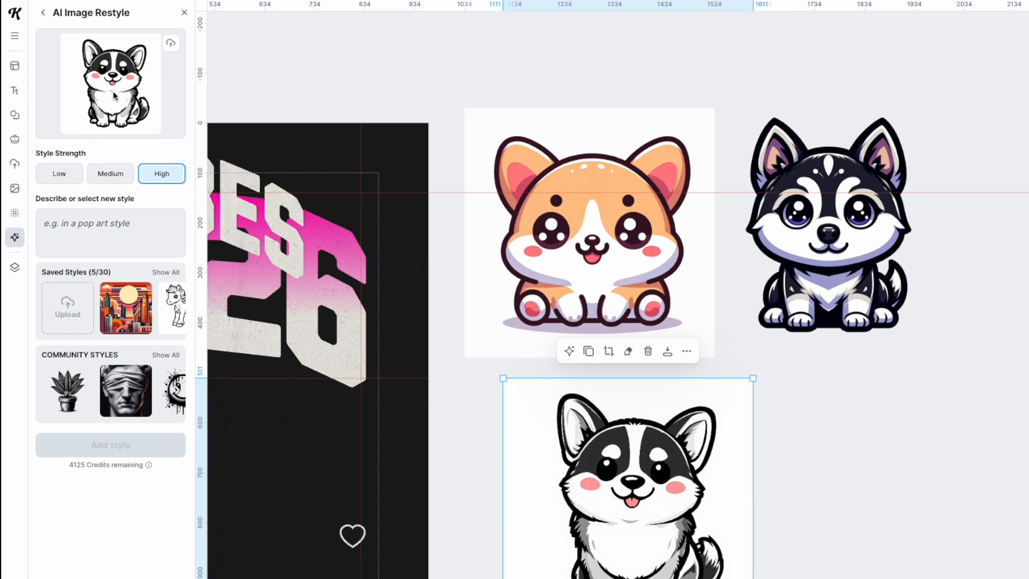
left_click(74, 223)
type("A")
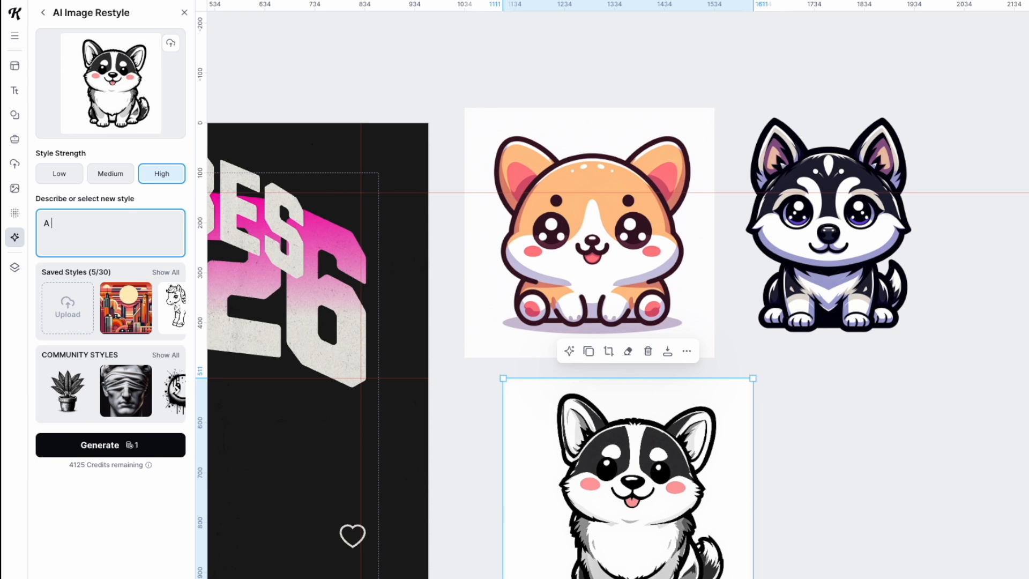
type(" c")
key("BackSpace")
type("kawaii cat")
key("Return")
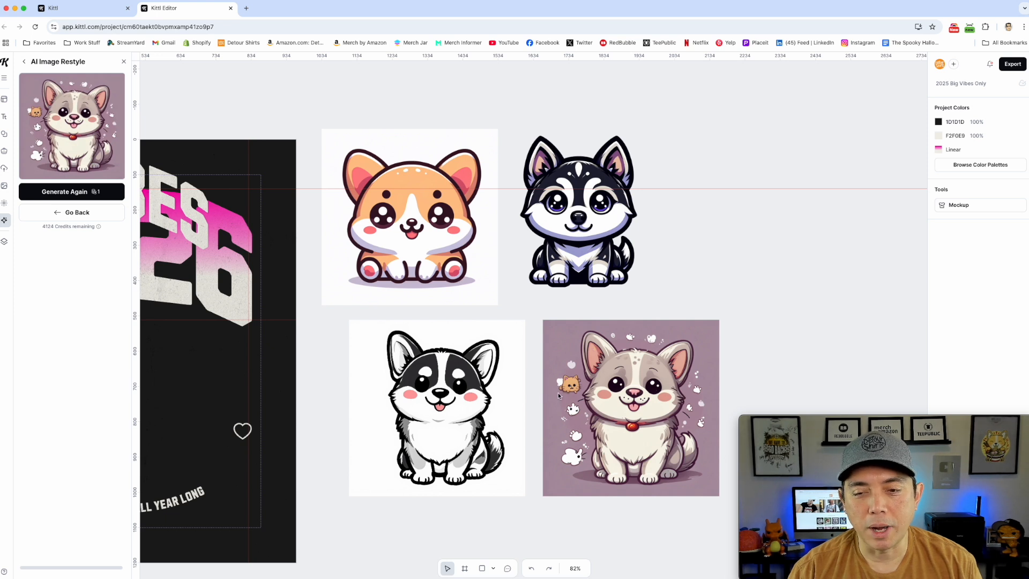
left_click(457, 394)
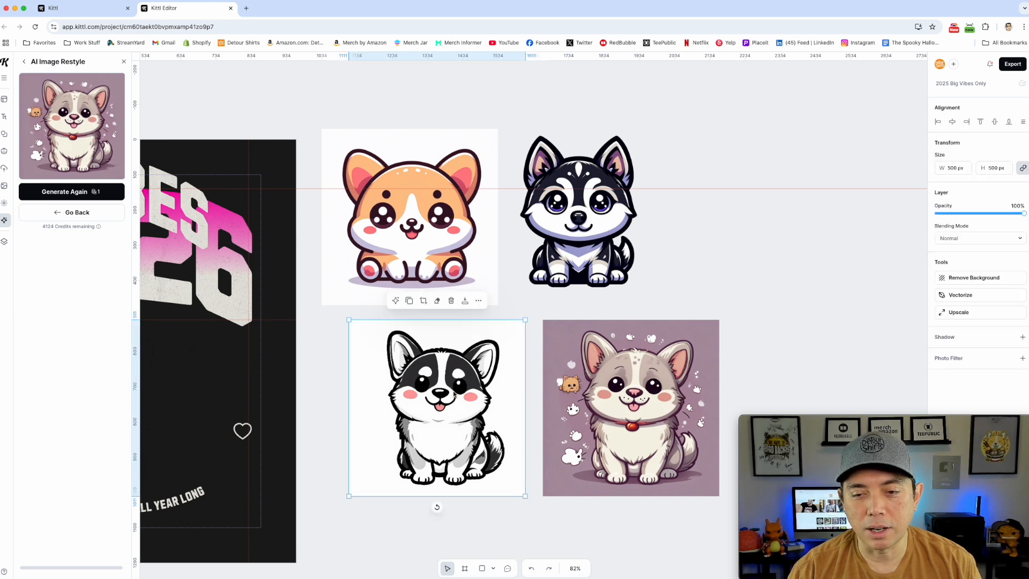
left_click(632, 391)
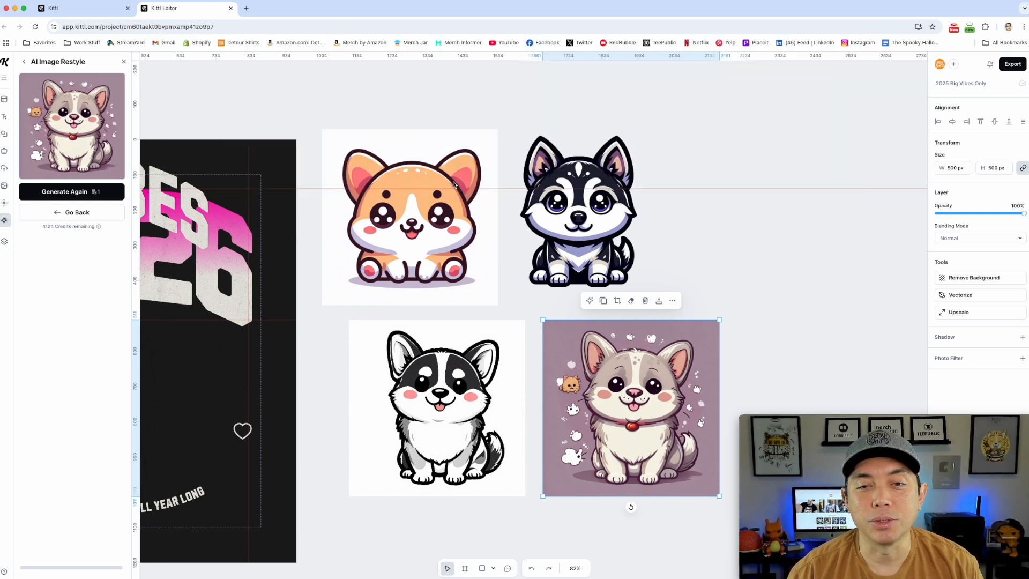
Try erasing both eyebrow dots of the orange corgi with the plain Eraser.
left_click(434, 186)
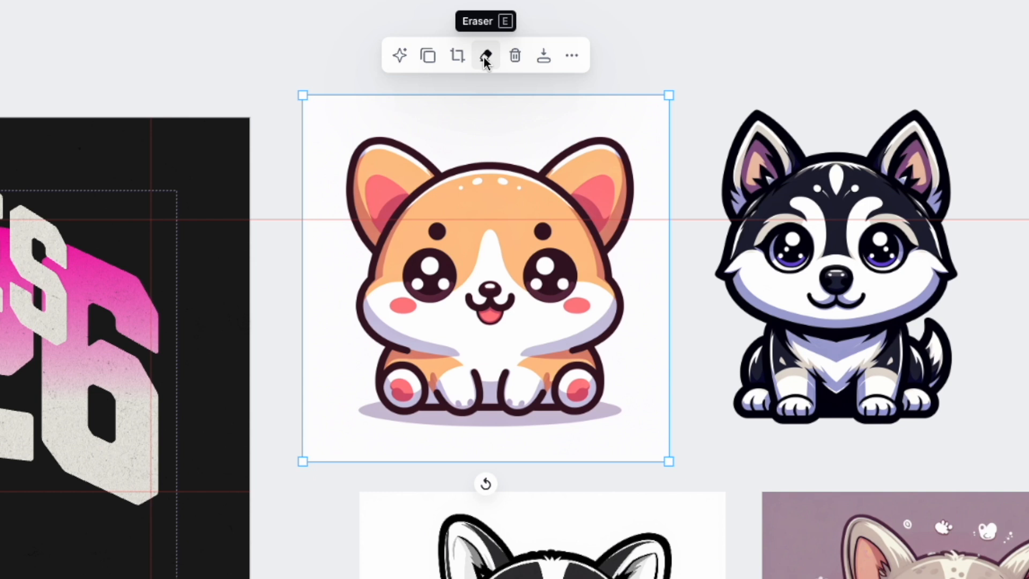
left_click(485, 58)
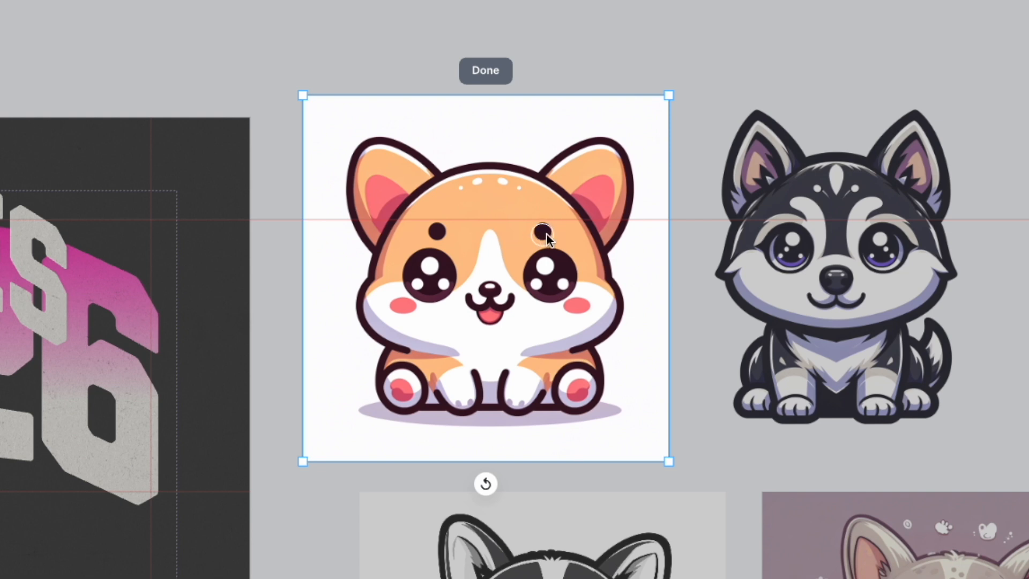
left_click_drag(551, 229, 540, 231)
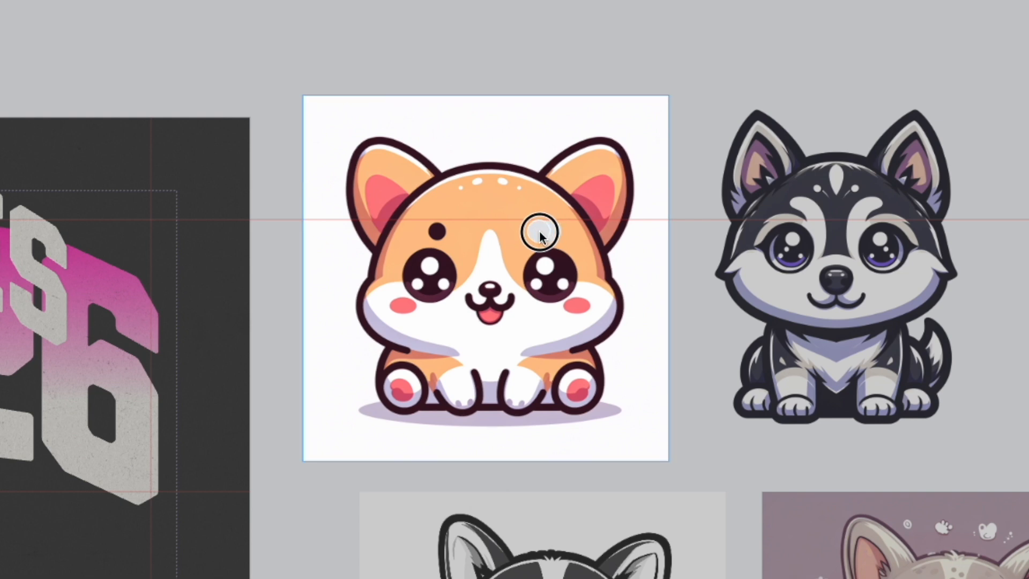
left_click_drag(455, 230, 432, 228)
left_click(494, 69)
left_click(486, 55)
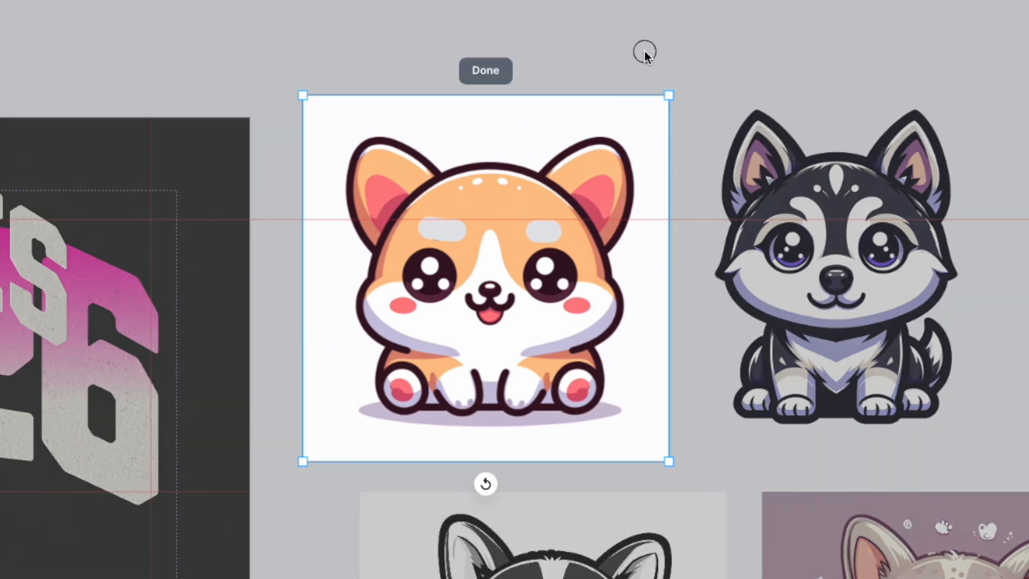
left_click(480, 73)
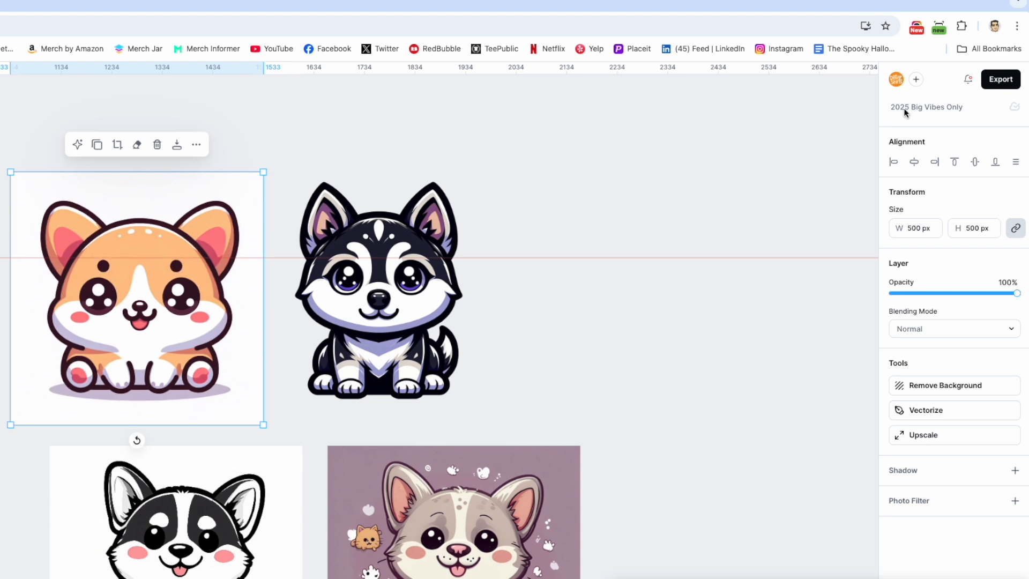
Remove both eyebrow dots from the orange corgi using the Eraser with Erase & Fill turned on.
left_click(137, 145)
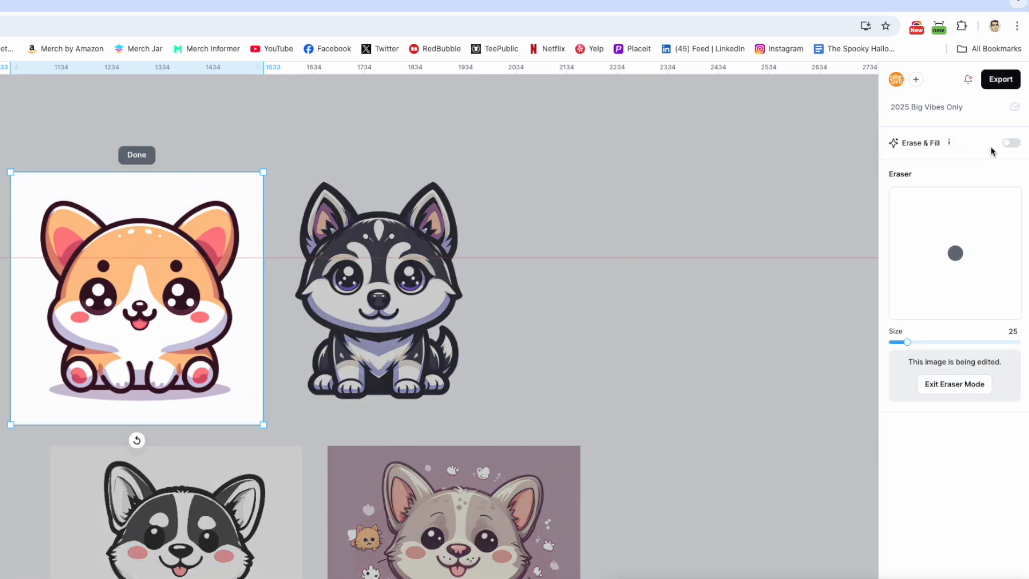
left_click(1013, 143)
left_click_drag(180, 266, 172, 267)
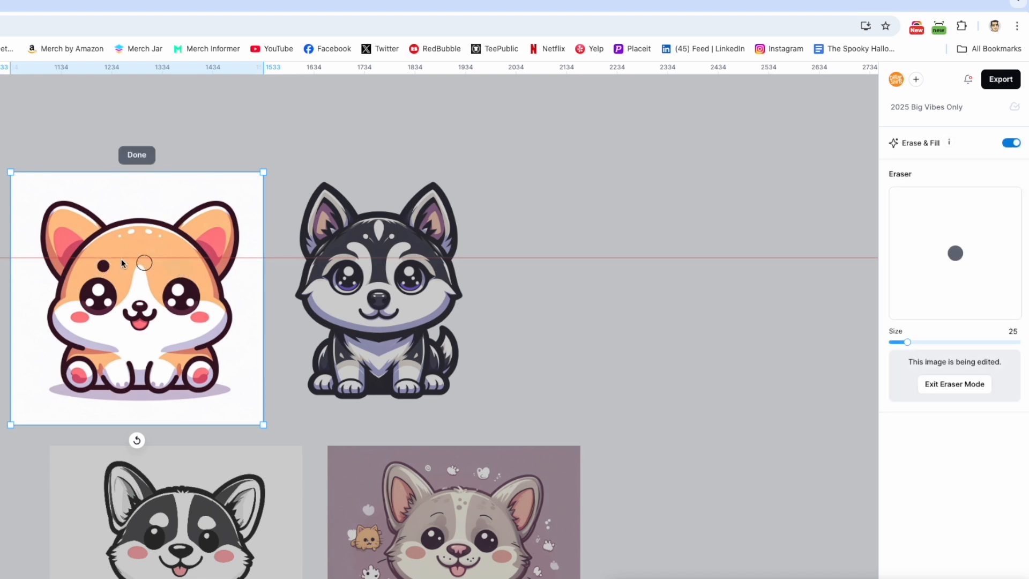
left_click_drag(120, 266, 101, 268)
Use Erase & Fill on the restyled purple-background corgi to remove the white paw shapes left of its chest.
scroll(415, 455, "down", 4)
scroll(509, 375, "up", 4)
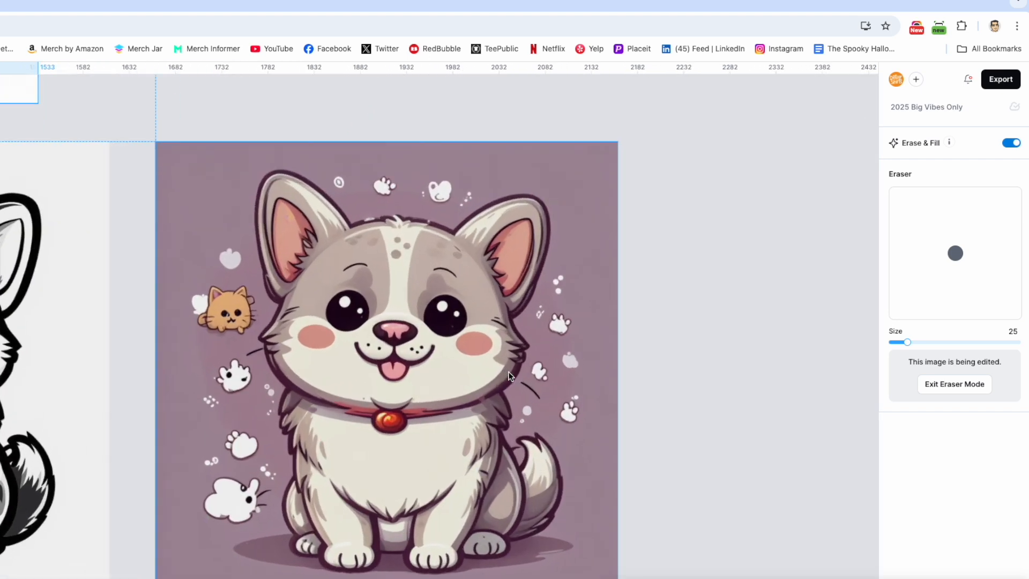
scroll(509, 375, "up", 3)
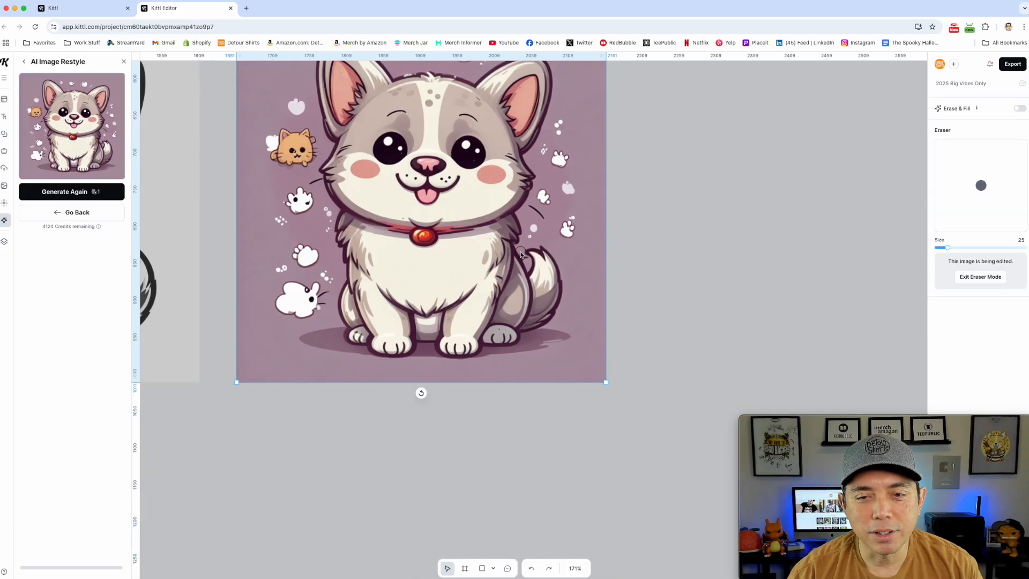
left_click(1019, 108)
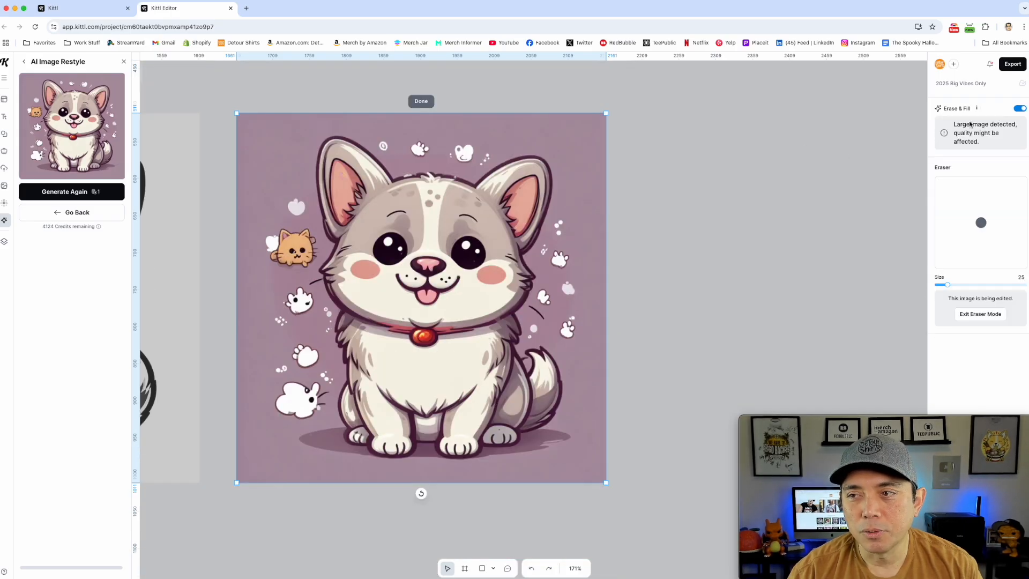
mouse_move(280, 301)
left_mouse_down()
mouse_move(302, 291)
mouse_move(309, 307)
mouse_move(285, 300)
mouse_move(310, 304)
mouse_move(281, 321)
mouse_move(329, 314)
mouse_move(320, 347)
mouse_move(291, 351)
mouse_move(312, 353)
mouse_move(305, 365)
mouse_move(278, 370)
mouse_move(299, 357)
mouse_move(334, 385)
left_mouse_up()
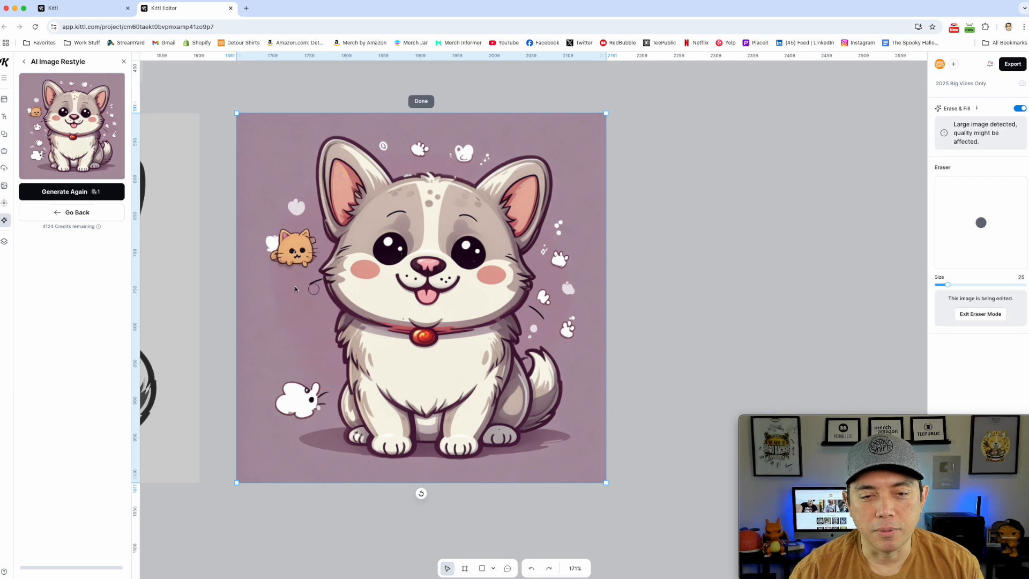
Search the elements for "island" and add the coloured island illustration with green palms and orange rocks.
scroll(701, 324, "down", 5)
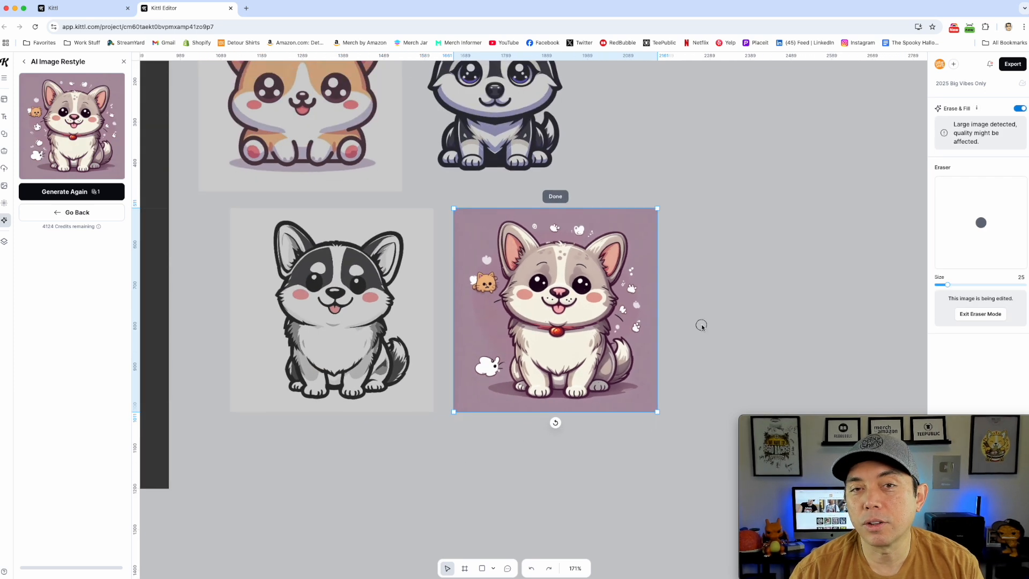
left_click(3, 135)
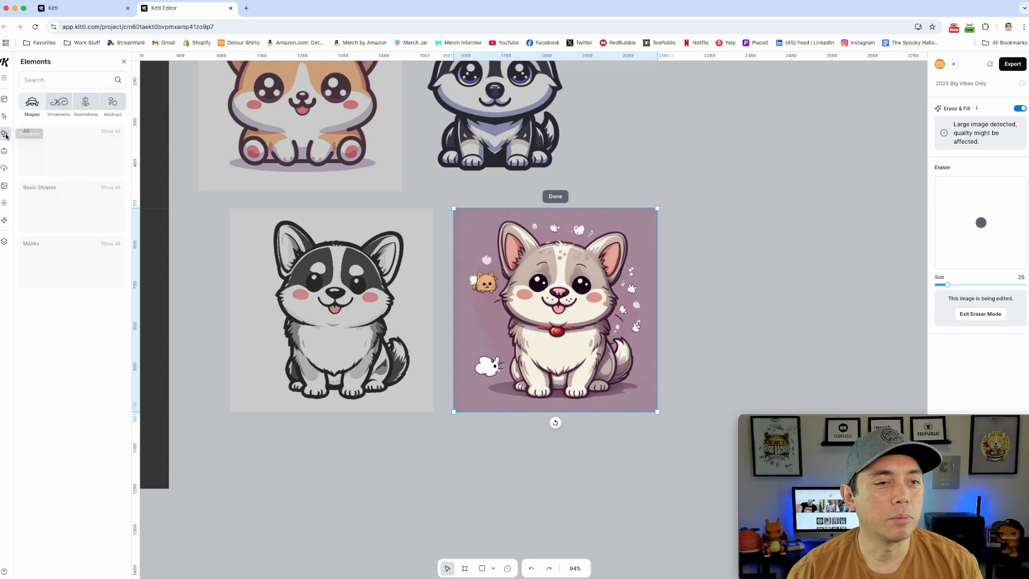
left_click(68, 84)
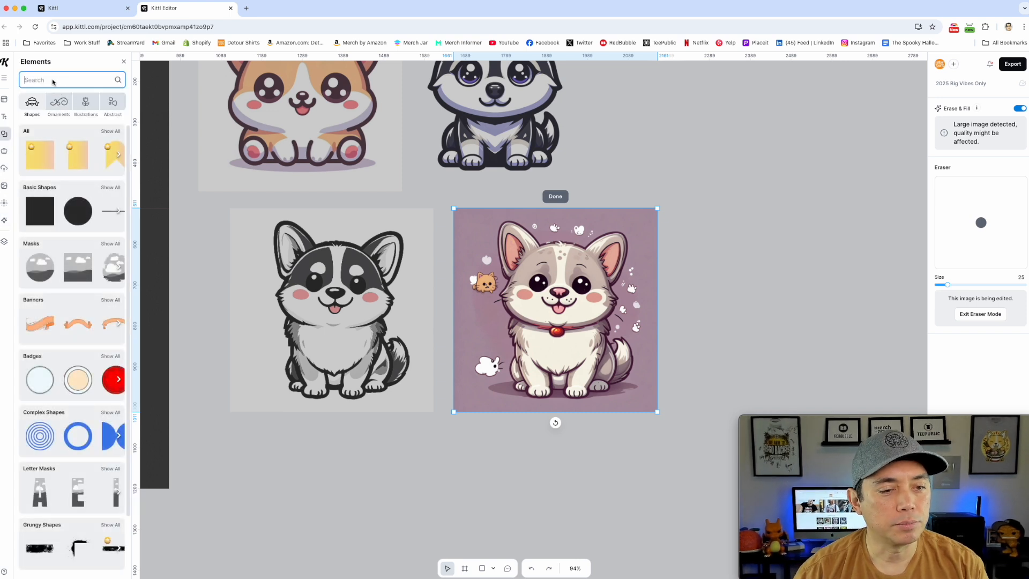
type("island")
key("Return")
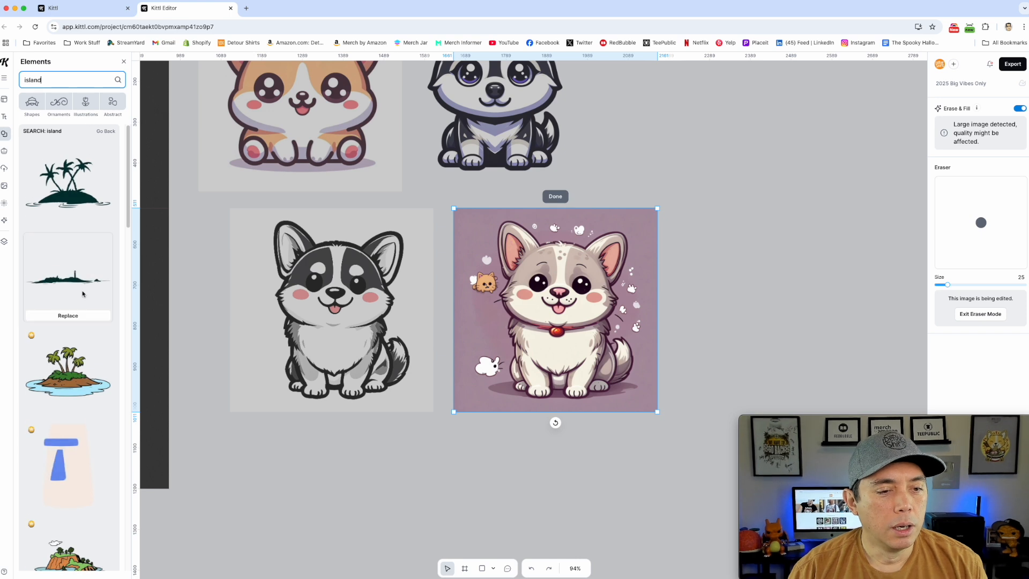
scroll(83, 294, "down", 2)
scroll(83, 294, "down", 4)
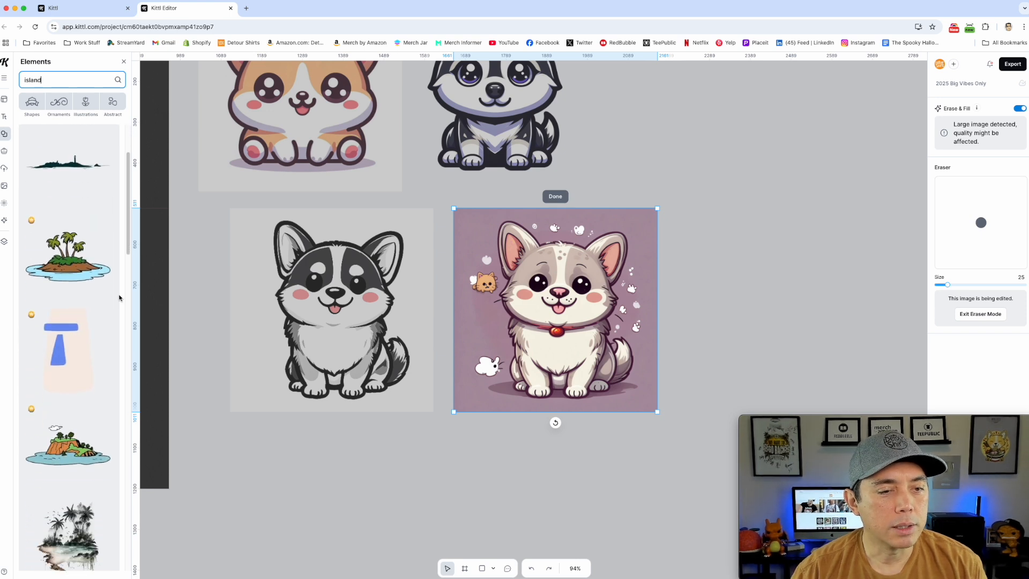
scroll(106, 331, "down", 5)
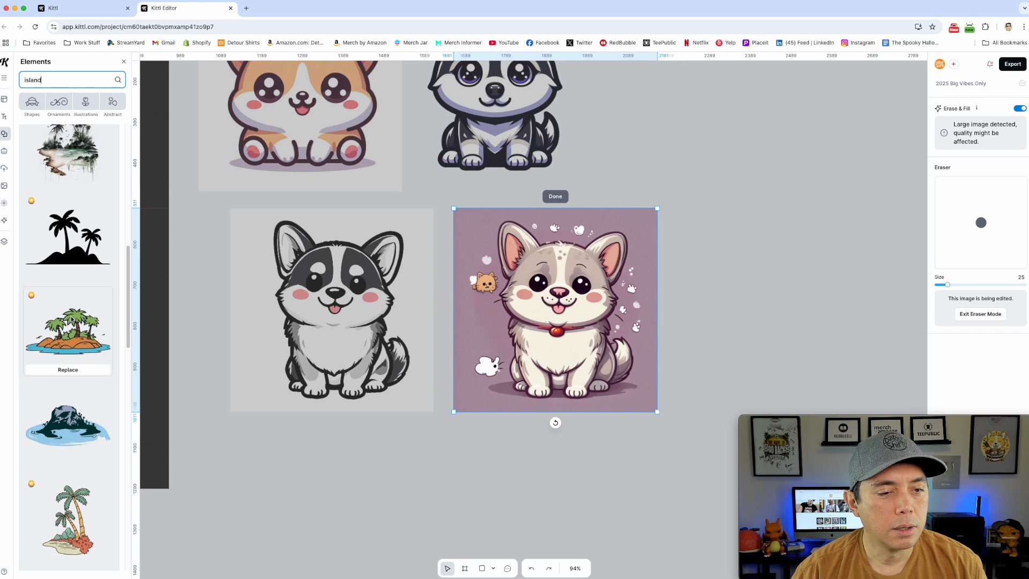
left_click(68, 331)
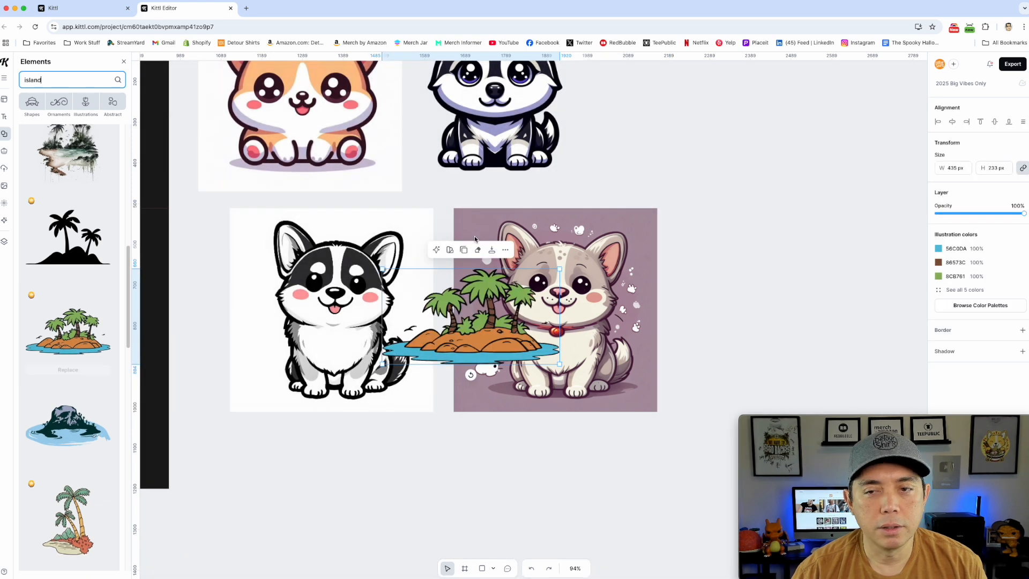
Move the restyled and black-and-white corgis aside and place the island illustration in the free space below the orange corgi.
mouse_move(493, 331)
left_mouse_down()
mouse_move(717, 143)
mouse_move(683, 181)
left_mouse_up()
left_click_drag(408, 351, 882, 207)
left_click_drag(495, 337, 405, 335)
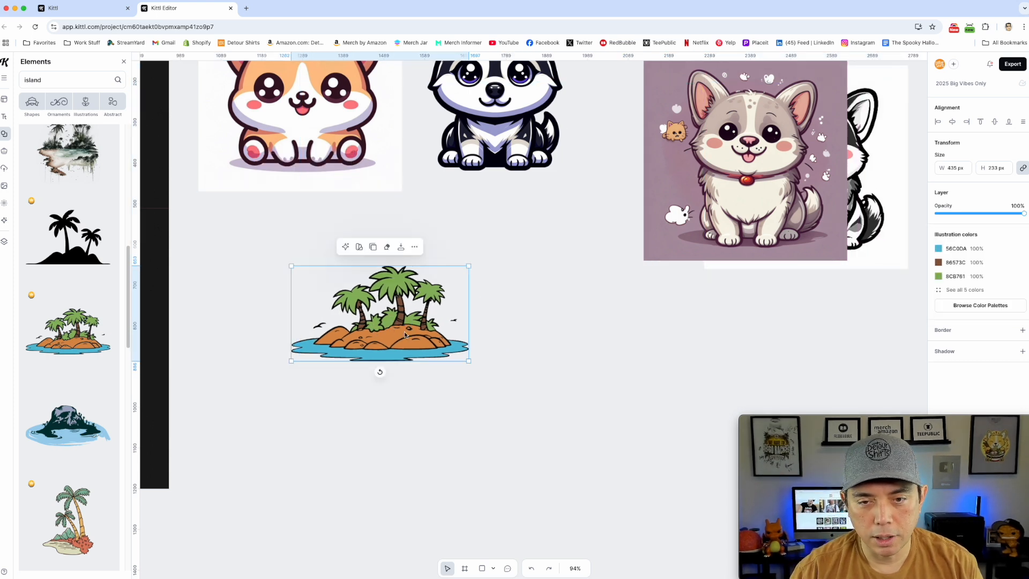
Rasterize the island illustration for editing with the Eraser.
left_click(387, 247)
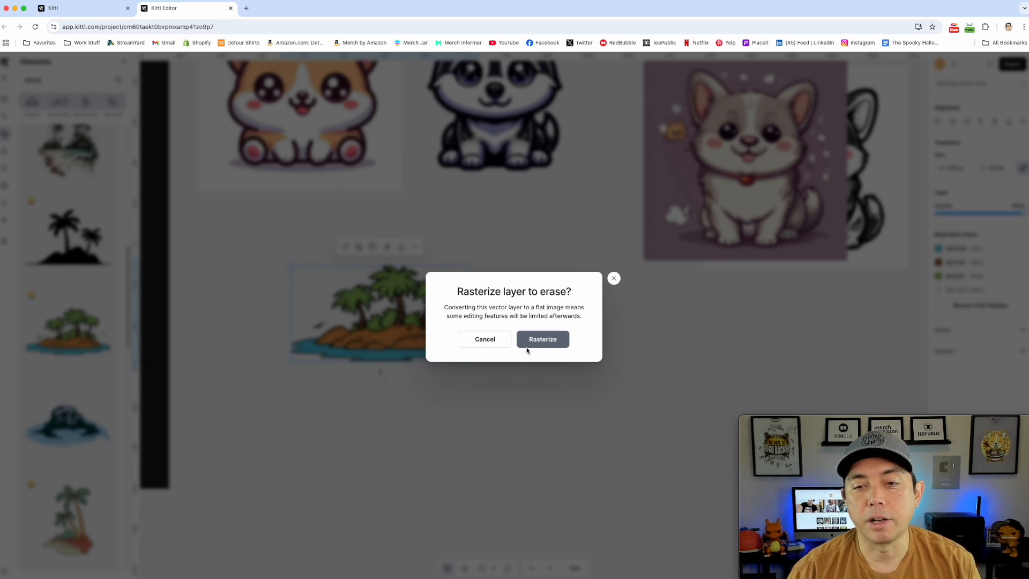
left_click(547, 343)
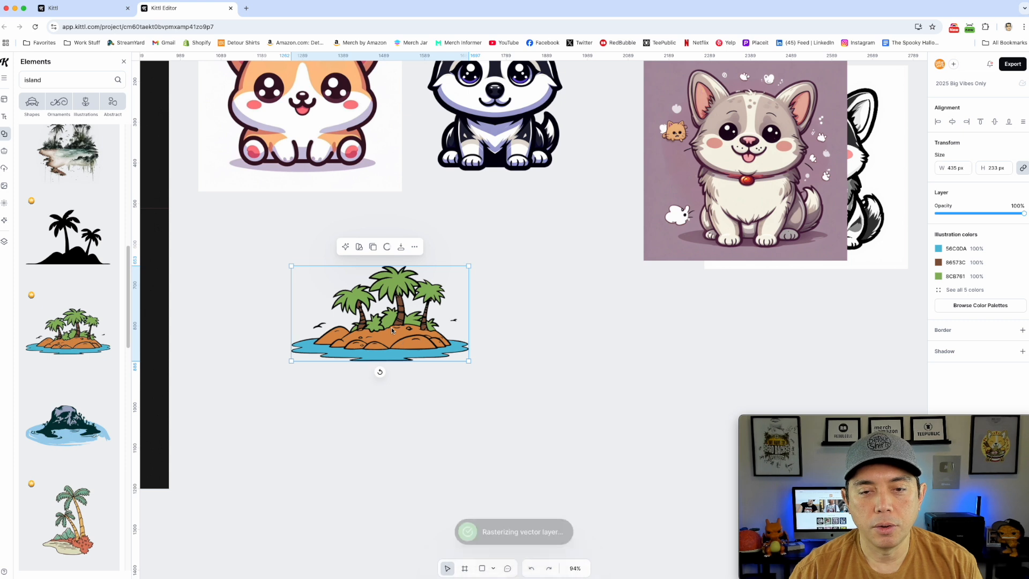
scroll(397, 332, "up", 5)
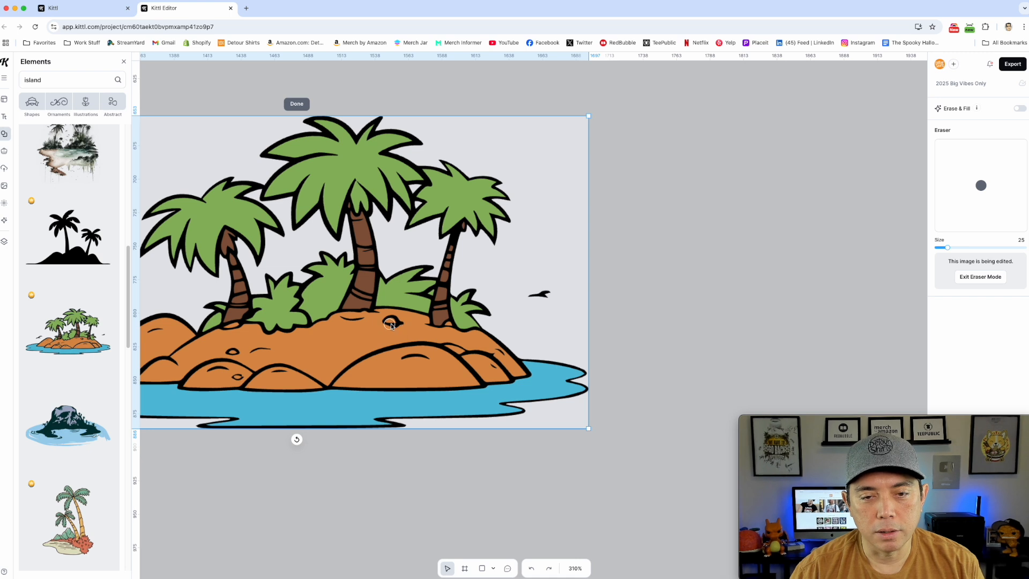
Try the plain Eraser on the island's small rock, and Erase & Fill on the bush outlines and the marks on the orange ground.
left_click_drag(395, 321, 395, 324)
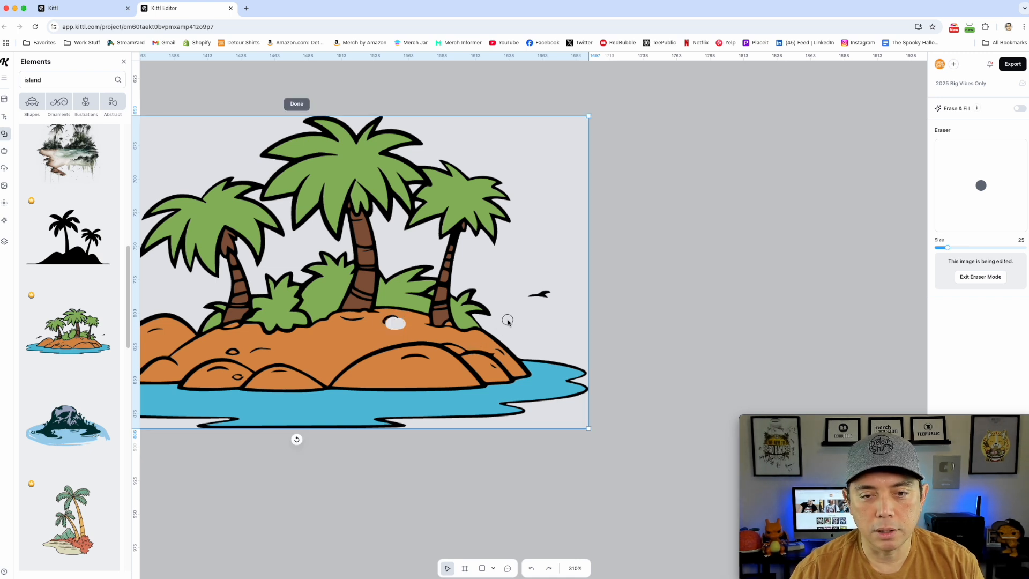
left_click(1020, 108)
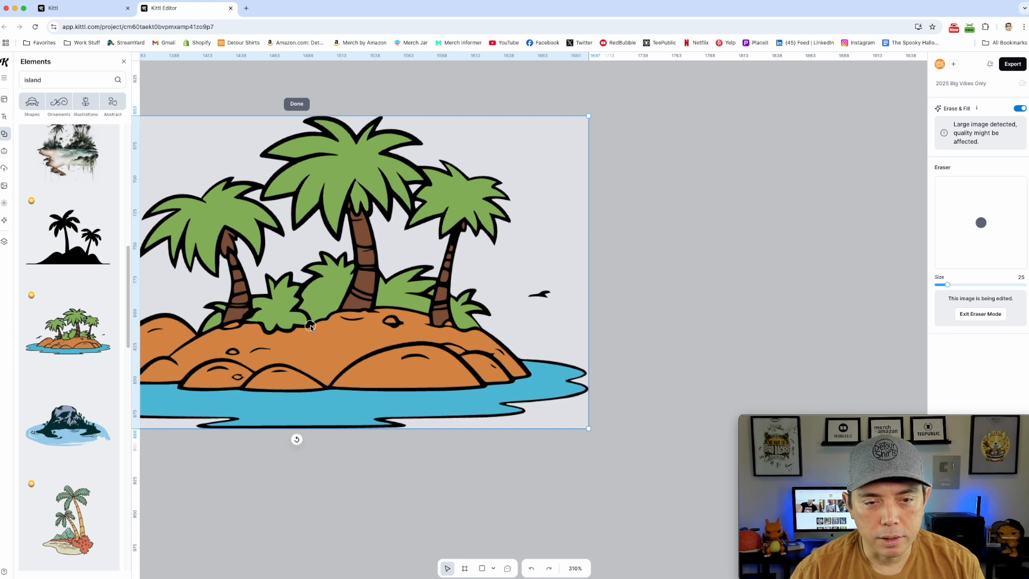
mouse_move(308, 319)
left_mouse_down()
mouse_move(291, 310)
mouse_move(305, 289)
mouse_move(295, 301)
left_mouse_up()
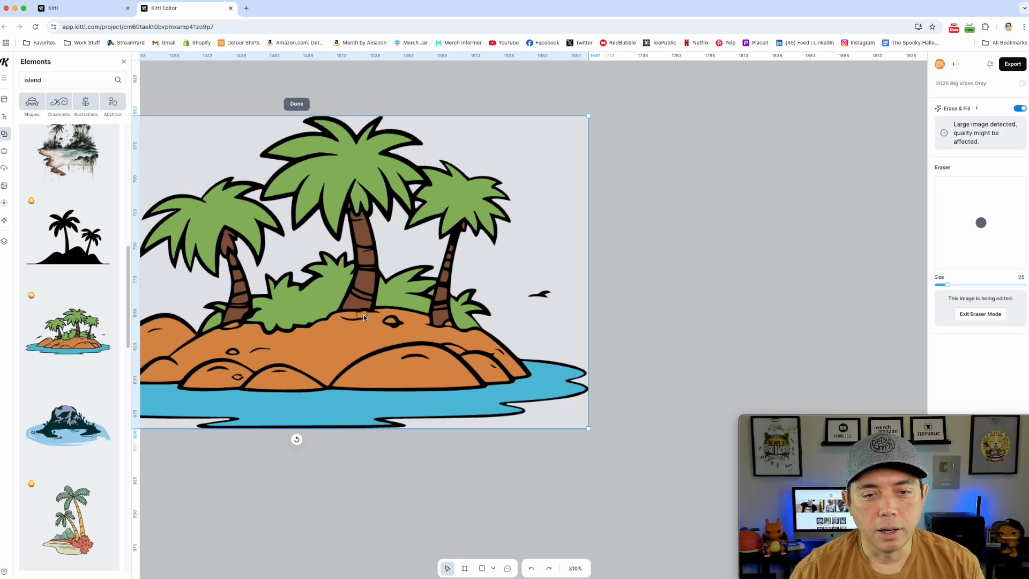
left_click_drag(224, 352, 276, 349)
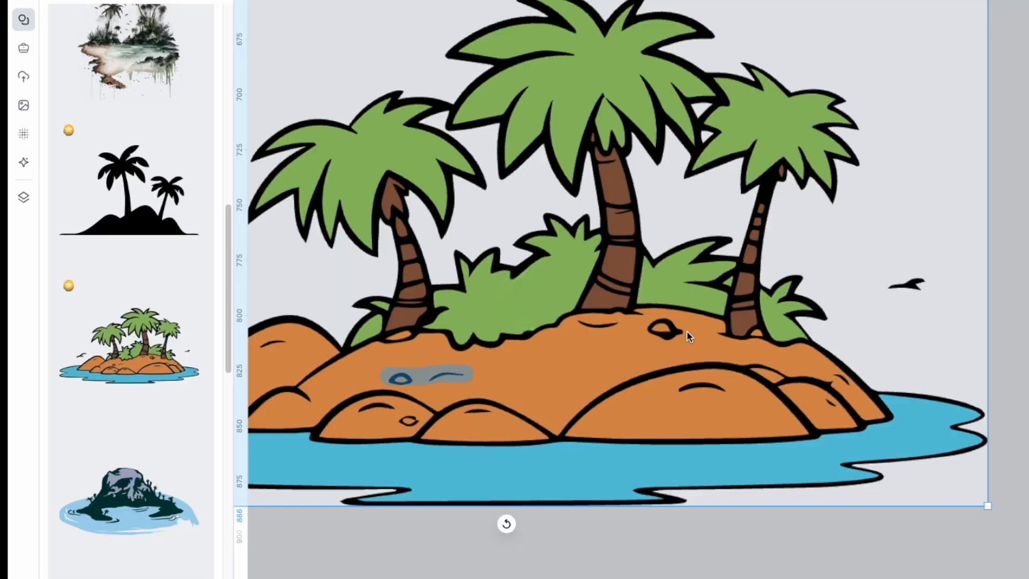
mouse_move(688, 336)
left_mouse_down()
mouse_move(660, 322)
mouse_move(589, 331)
mouse_move(671, 327)
mouse_move(678, 338)
mouse_move(577, 329)
left_mouse_up()
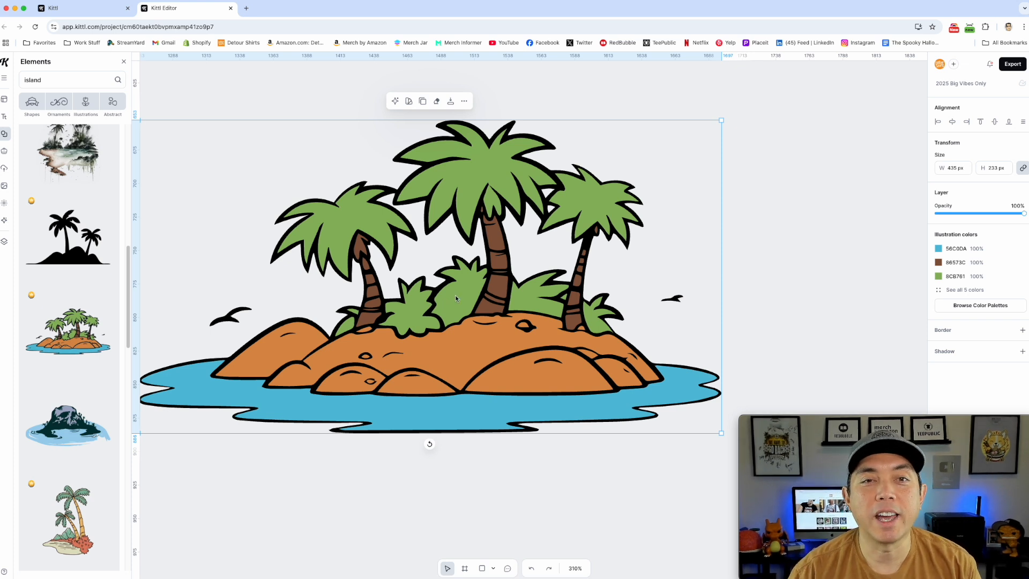
scroll(290, 307, "down", 3)
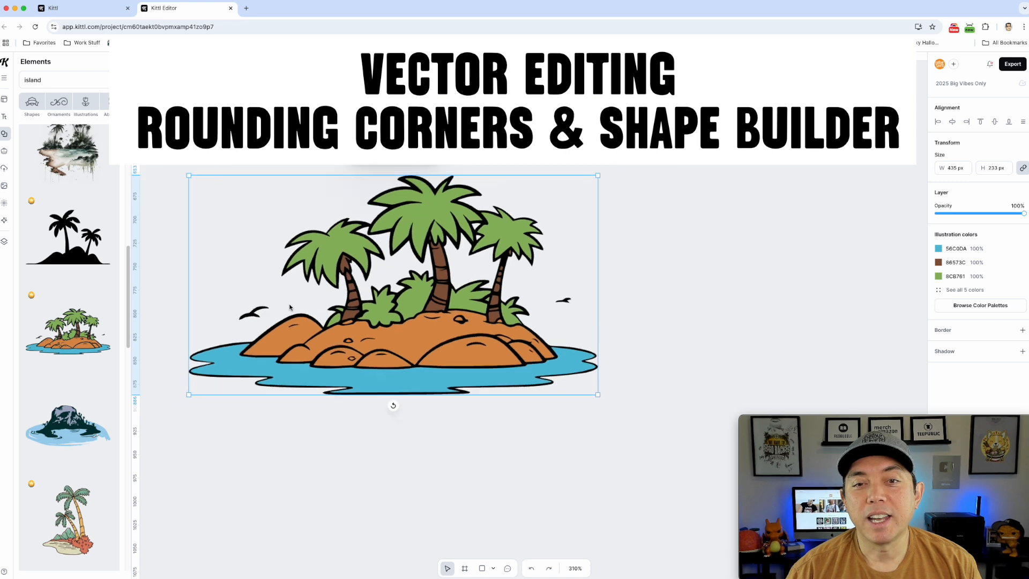
scroll(290, 307, "down", 1)
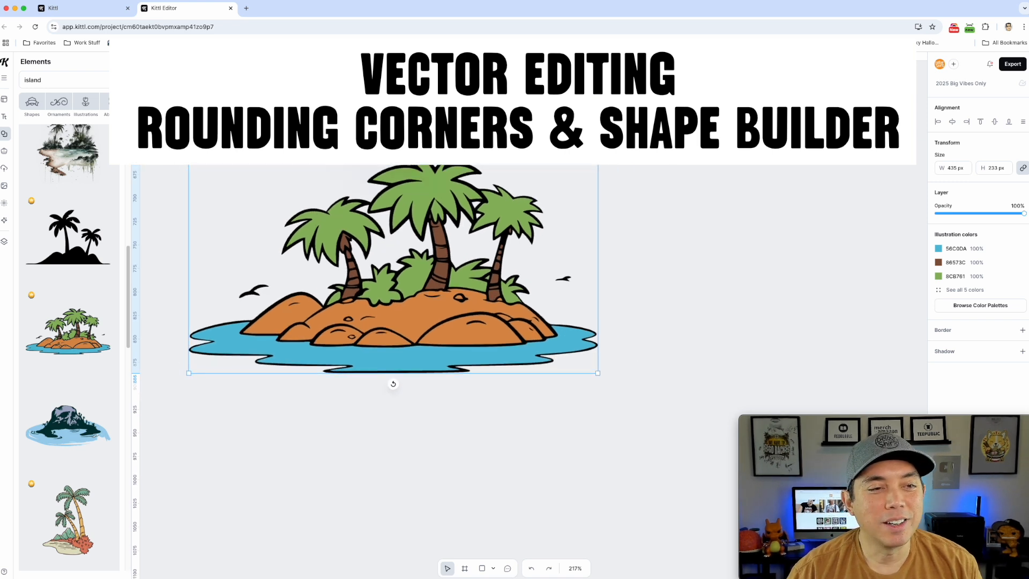
left_click(5, 99)
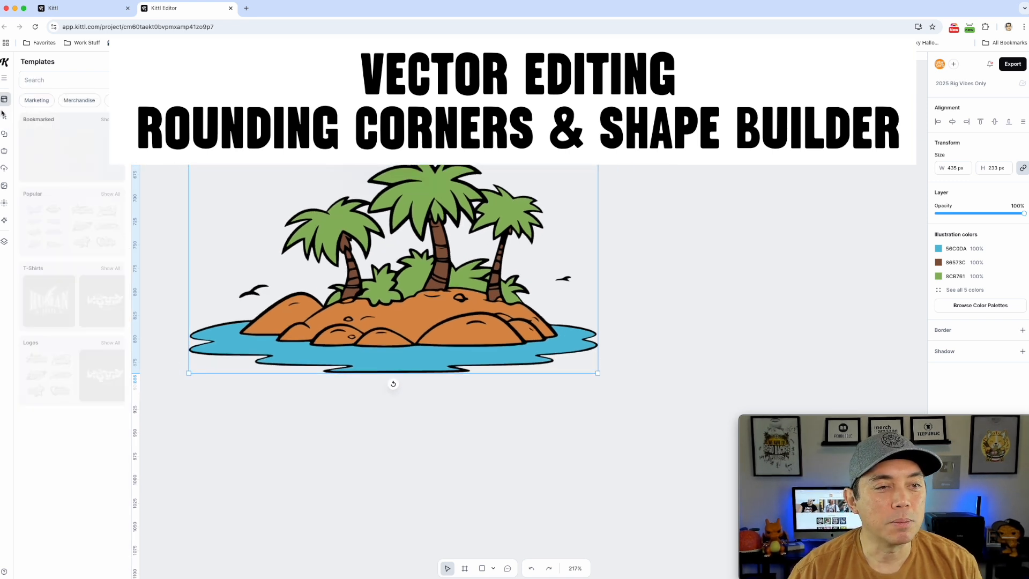
left_click(5, 134)
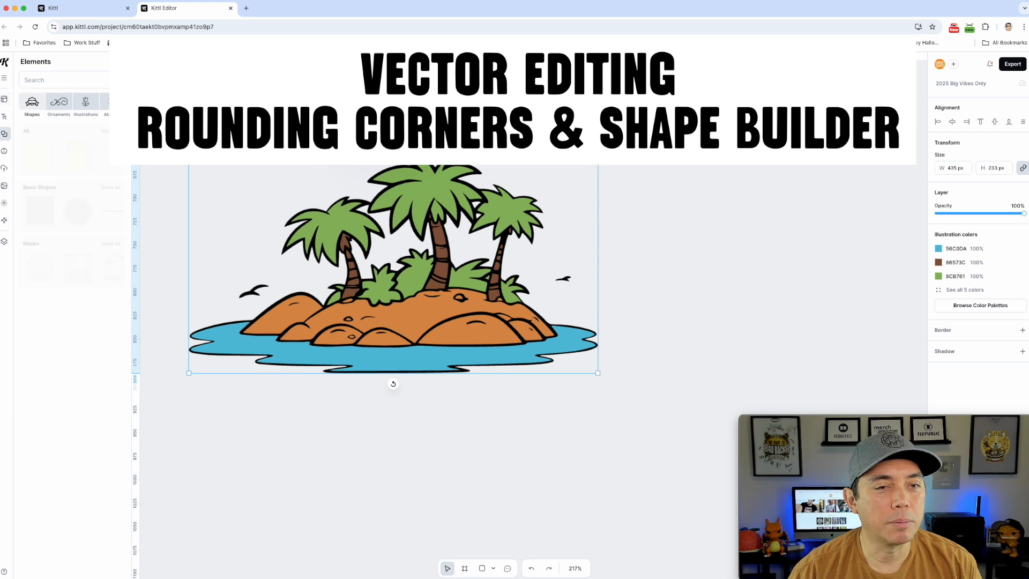
scroll(341, 283, "down", 10)
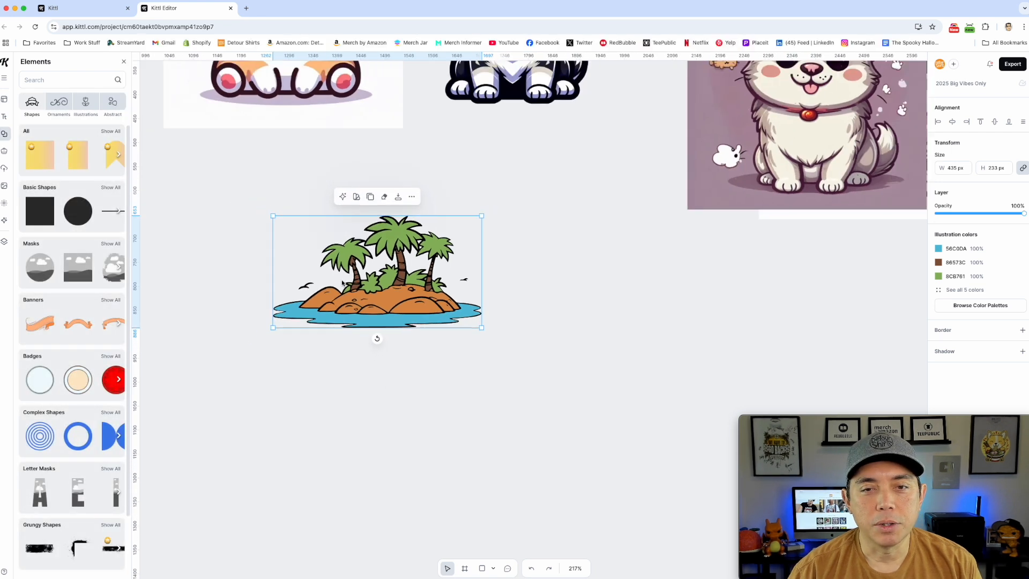
left_click_drag(448, 228, 416, 336)
left_click_drag(772, 150, 370, 389)
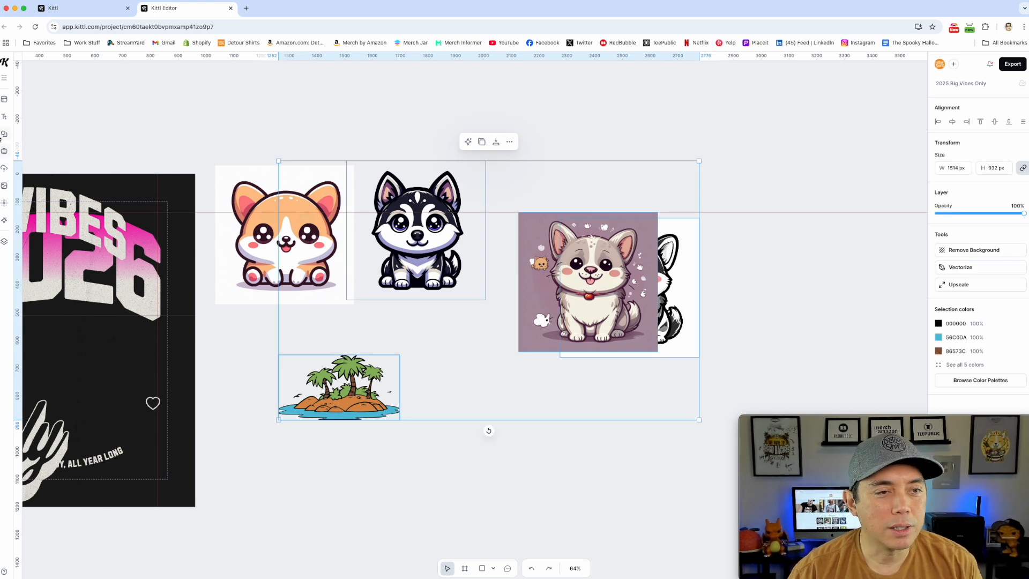
Add a solid star from the basic shapes and place it in the free space below the corgi images.
left_click(4, 133)
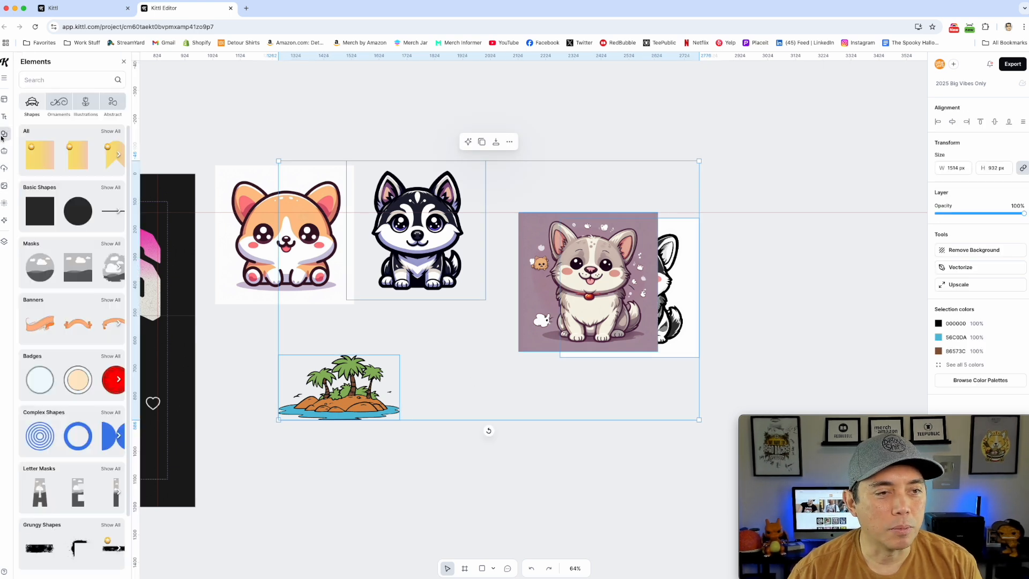
left_click(119, 210)
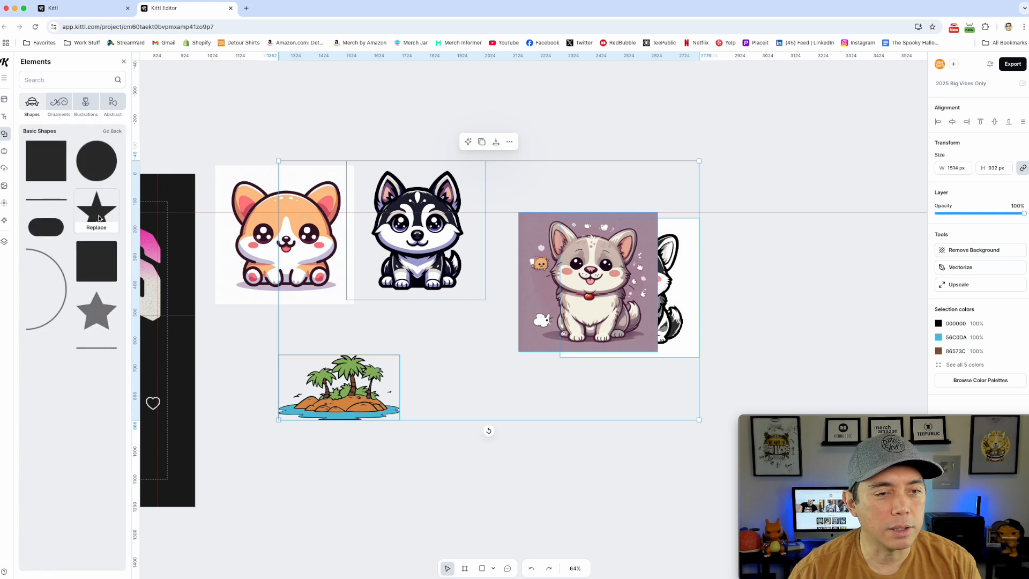
left_click(96, 211)
left_click_drag(473, 348, 513, 479)
scroll(565, 445, "down", 2)
scroll(589, 409, "up", 5)
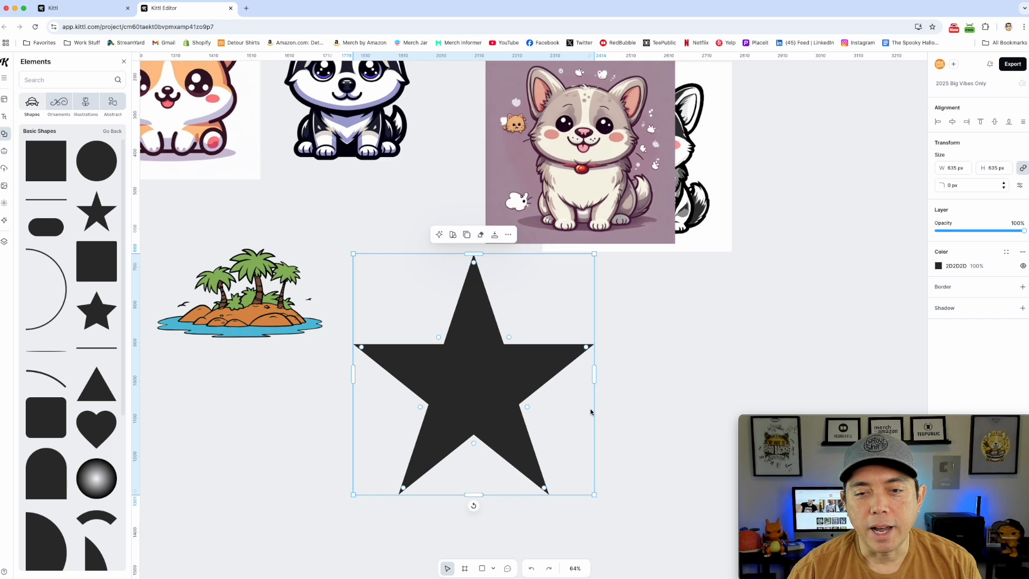
Round all the star's corners to about 18 px.
left_click_drag(405, 327, 403, 348)
left_click_drag(442, 226, 436, 248)
left_click_drag(435, 263, 435, 235)
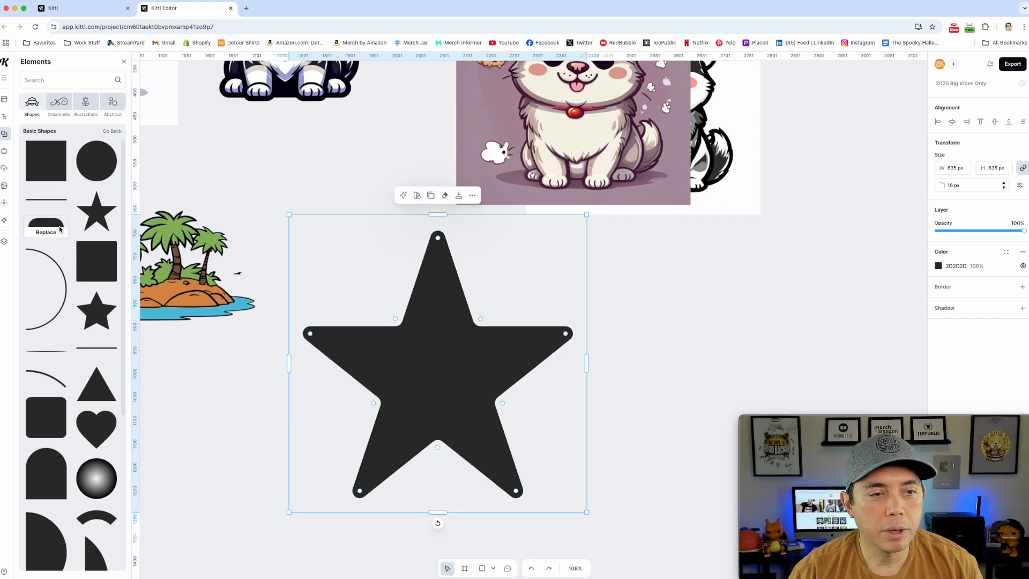
Add a heart about 321 × 304 px from the basic shapes, overlapping the star's right arm with its tip rotated to point right.
left_click(99, 428)
left_click_drag(443, 339, 402, 343)
left_click_drag(514, 290, 568, 323)
left_click_drag(616, 436, 589, 411)
left_click_drag(540, 348, 505, 354)
left_click(541, 320)
left_click_drag(542, 320, 510, 355)
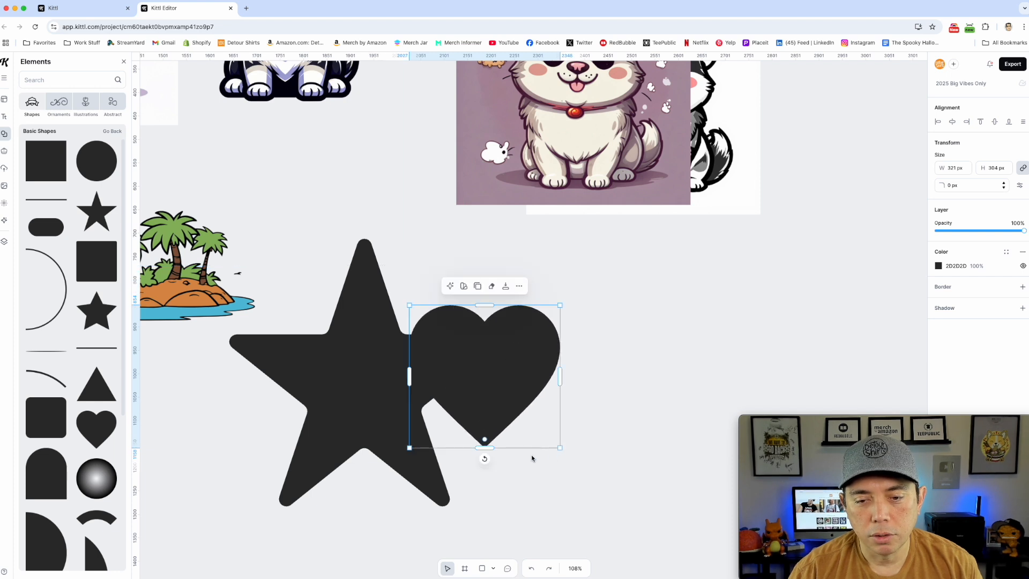
left_click_drag(485, 460, 563, 353)
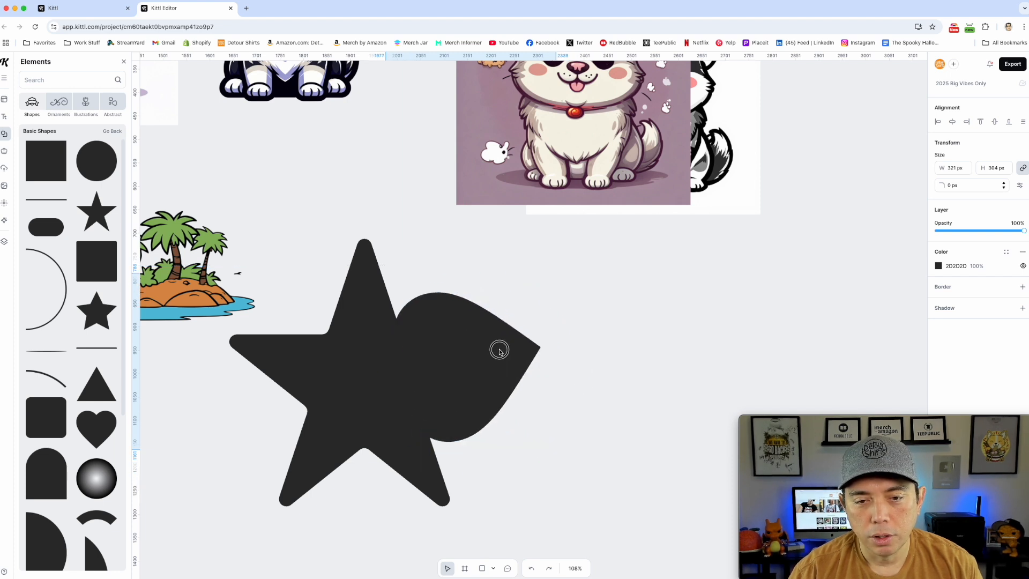
left_click(490, 351)
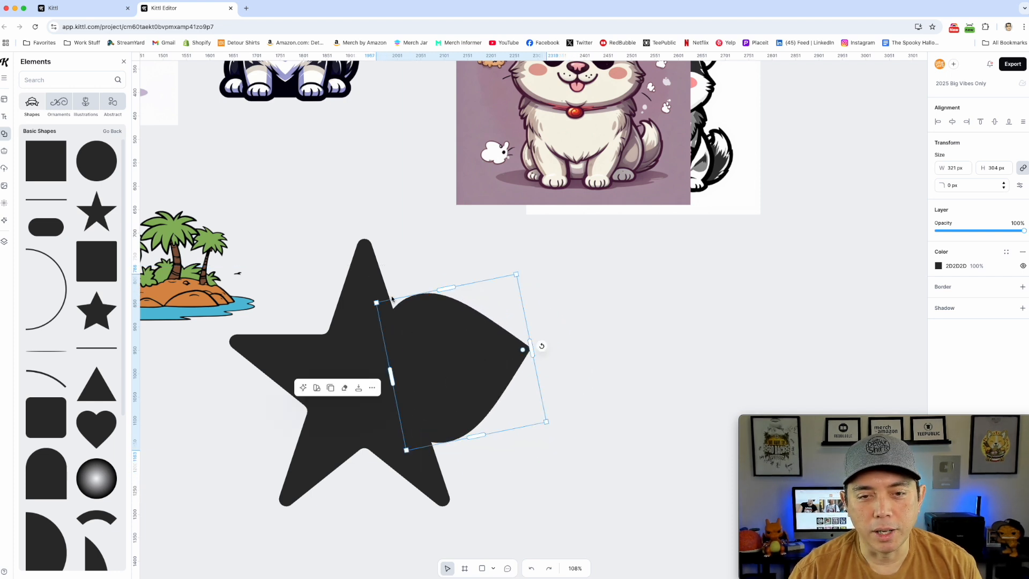
Try merging the star and the overlapping heart into a single shape with the Shape builder.
left_click(357, 274, "shift")
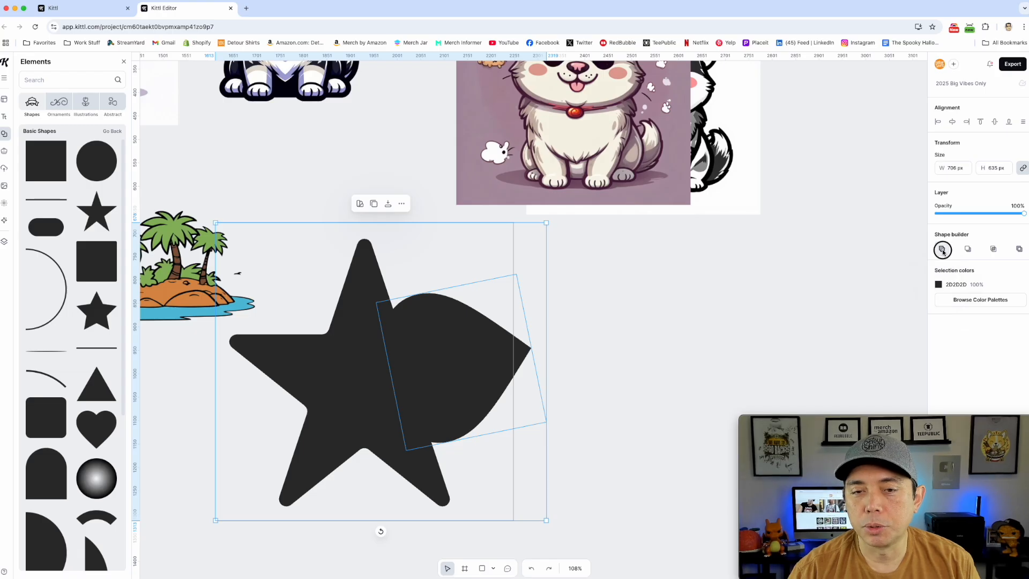
left_click(888, 327)
left_click_drag(557, 354, 526, 358)
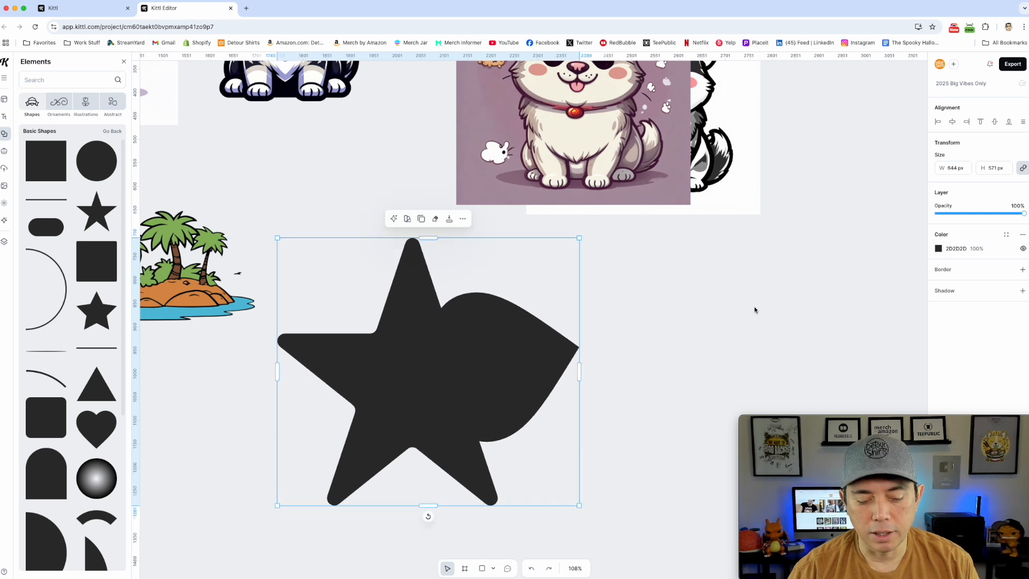
key("super+z")
key("super+z")
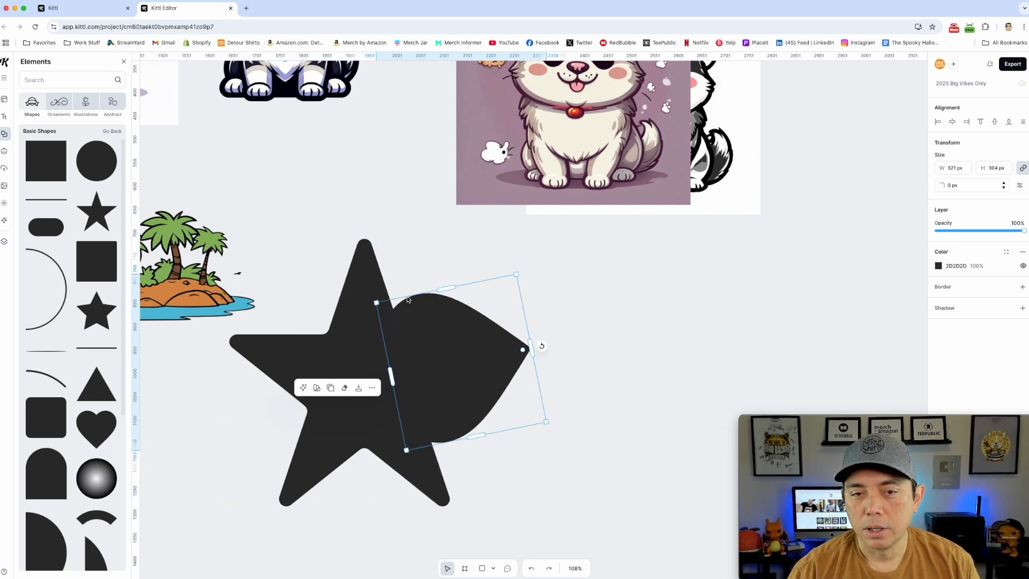
Try the Shape builder's Exclude Intersection on the star and the heart.
left_click(359, 278, "shift")
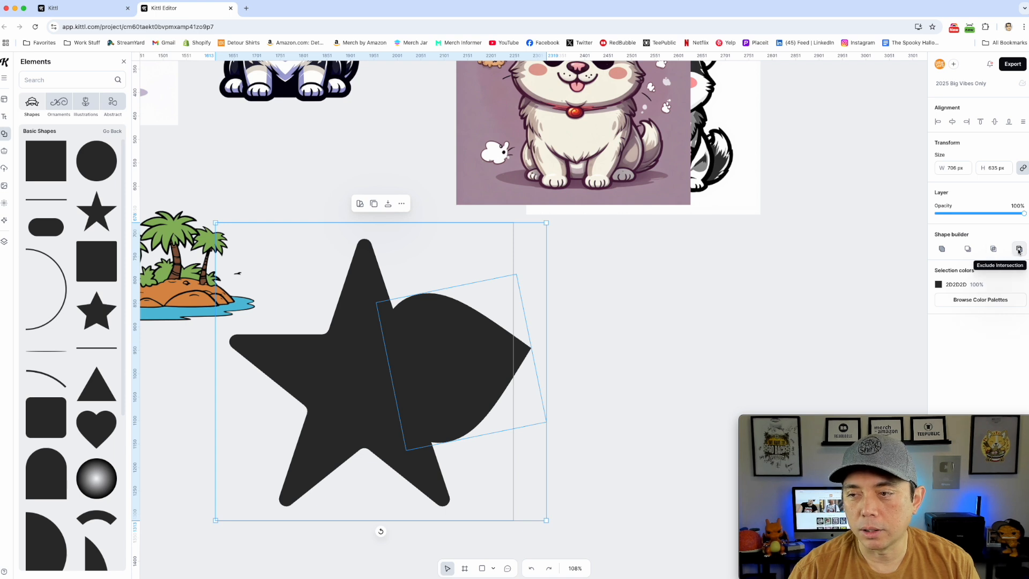
left_click(1019, 249)
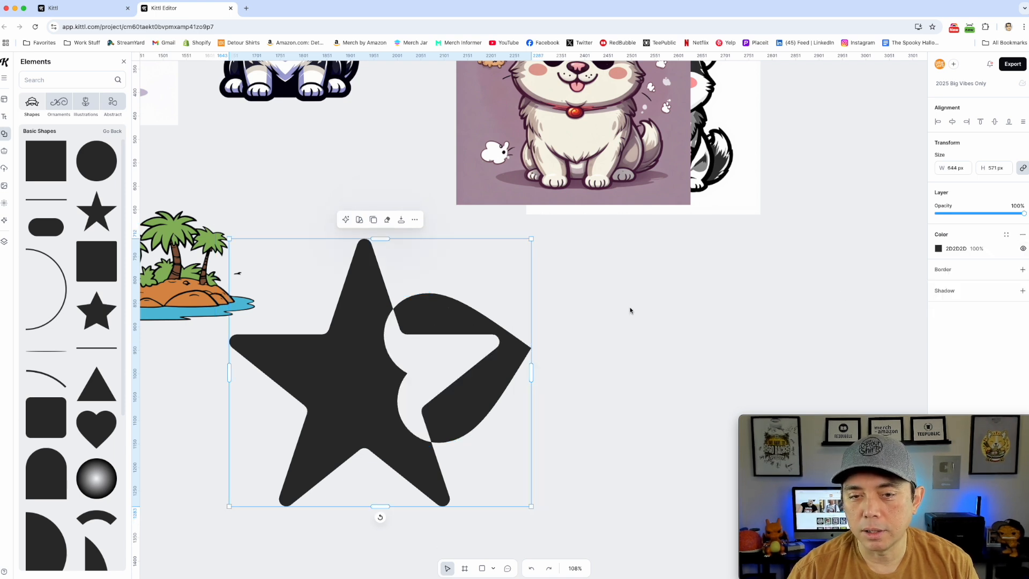
key("super+z")
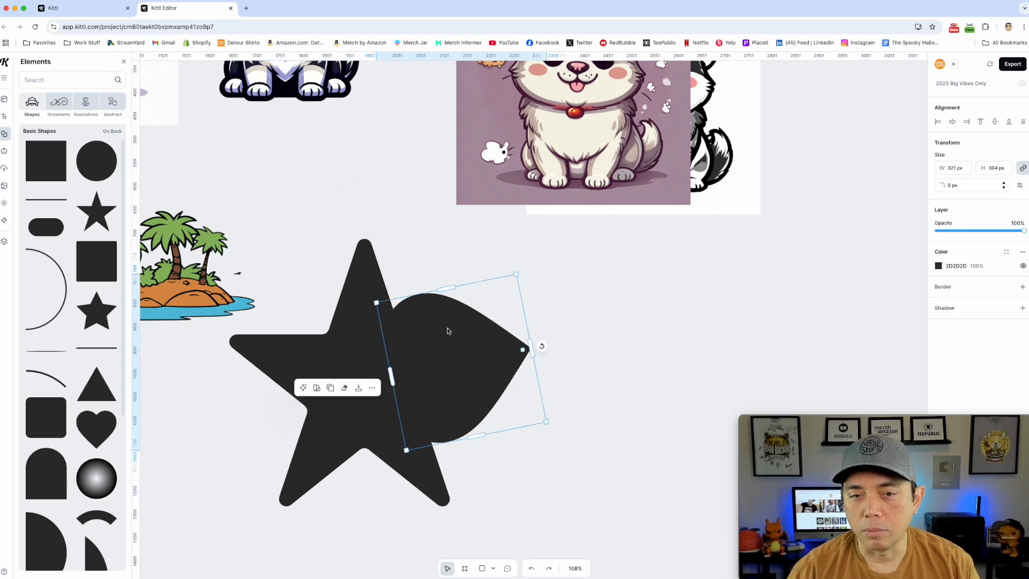
Try subtracting the sideways heart from the star with the Shape builder.
left_click(369, 282, "shift")
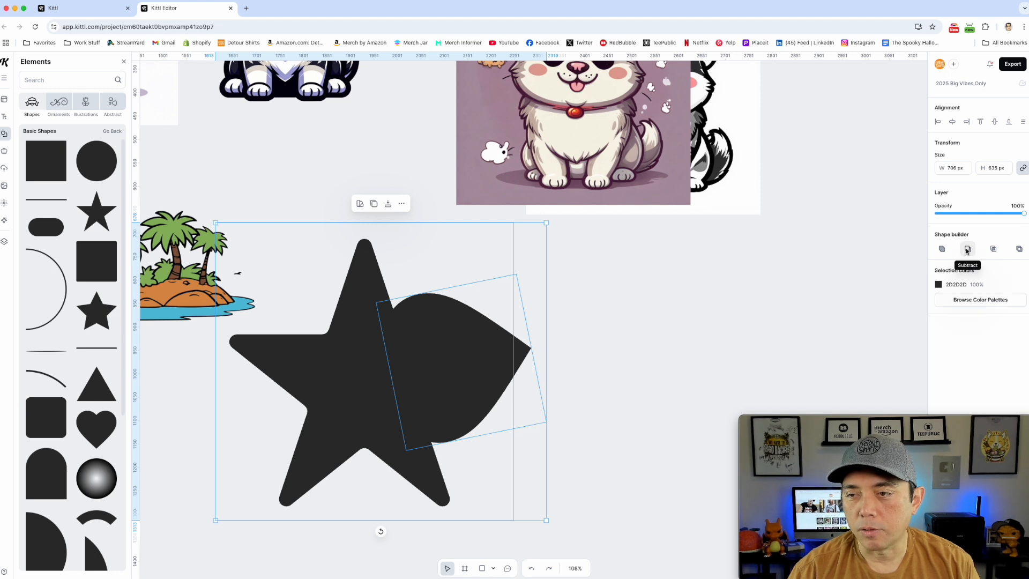
left_click(968, 249)
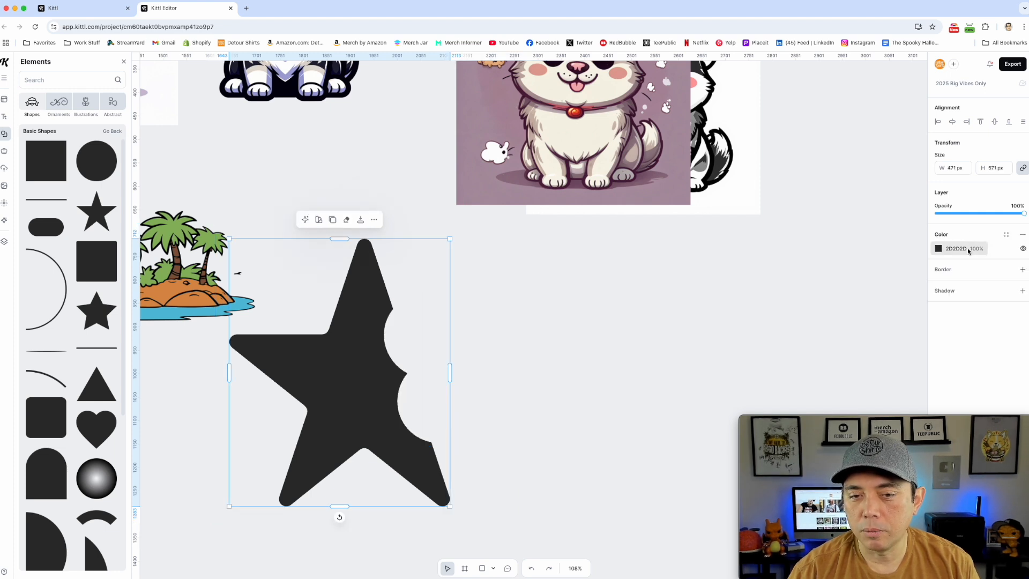
key("super+z")
Rotate the heart back upright and scale it down to about 206 × 196 px.
left_click(569, 304)
left_click(504, 338)
left_click(517, 349)
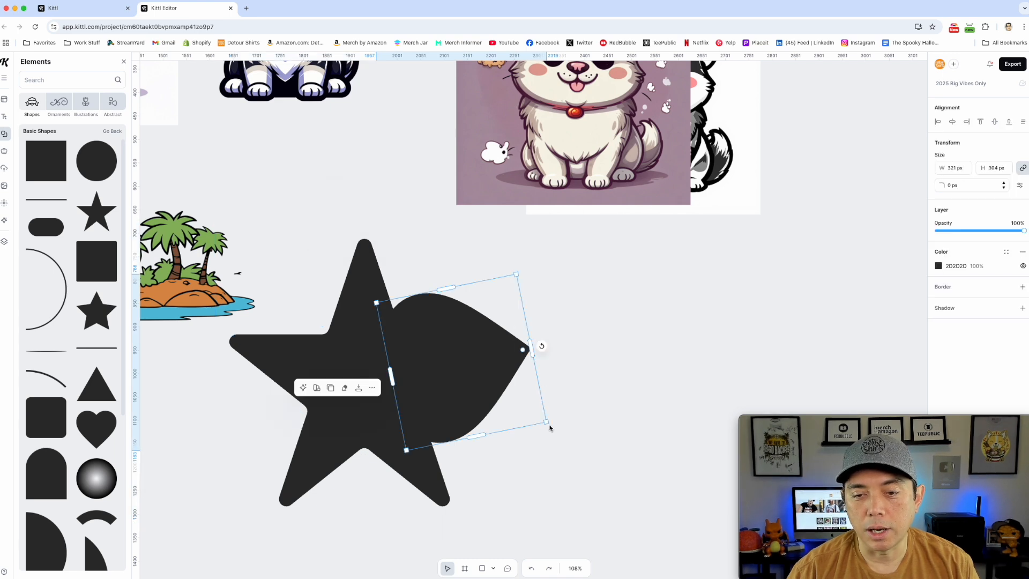
left_click_drag(544, 349, 464, 450)
left_click_drag(489, 368, 509, 377)
left_click_drag(511, 332, 455, 362)
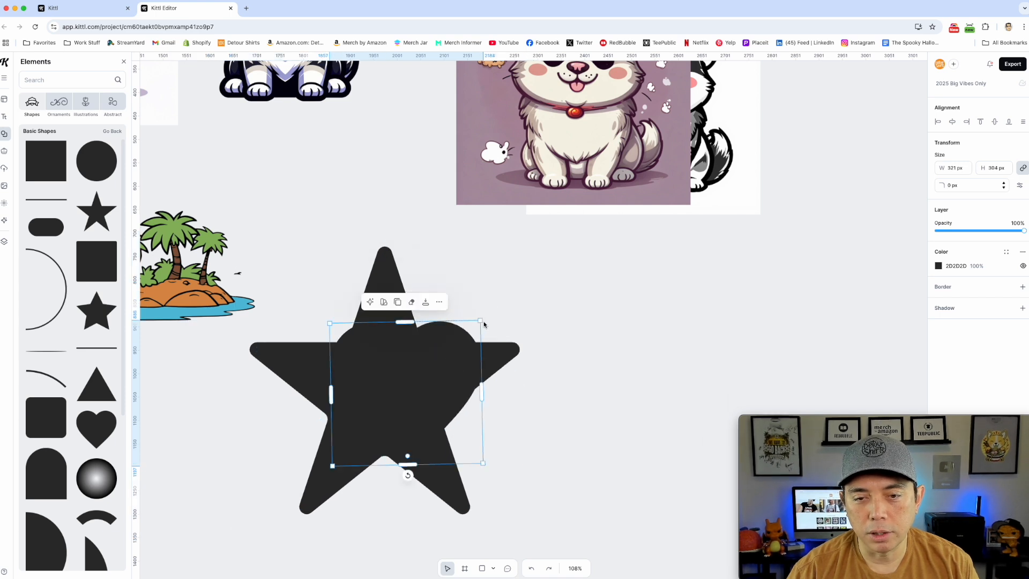
left_click_drag(480, 321, 429, 373)
Move the star to the right of the heart and bring the heart to the front.
left_click_drag(379, 396, 524, 395)
left_click(379, 414)
right_click(355, 406)
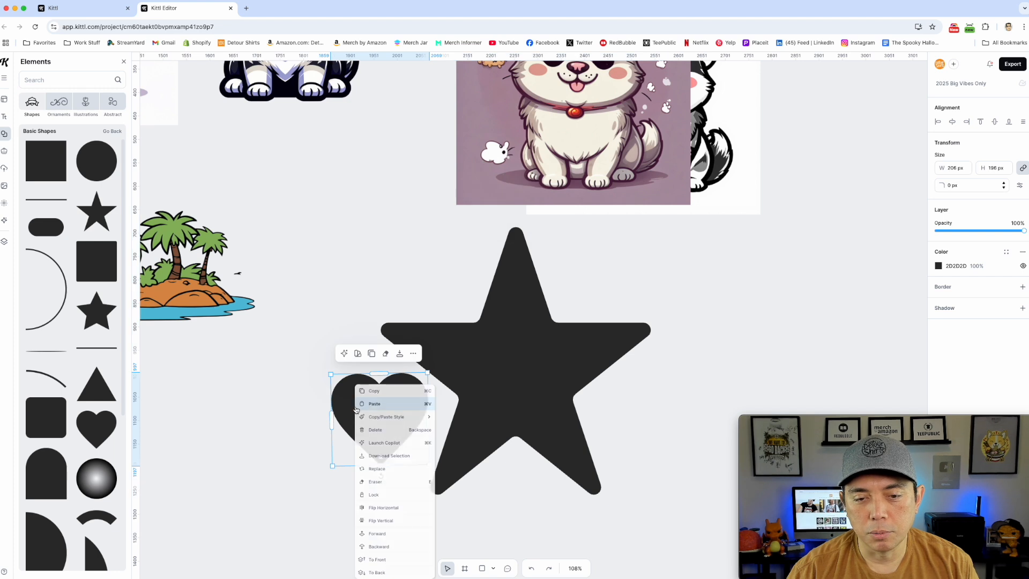
left_click(382, 565)
Recolor the heart white (FFFFFF) and place it in the middle of the star.
left_click(938, 266)
left_click_drag(818, 289, 790, 271)
left_click_drag(402, 395, 531, 355)
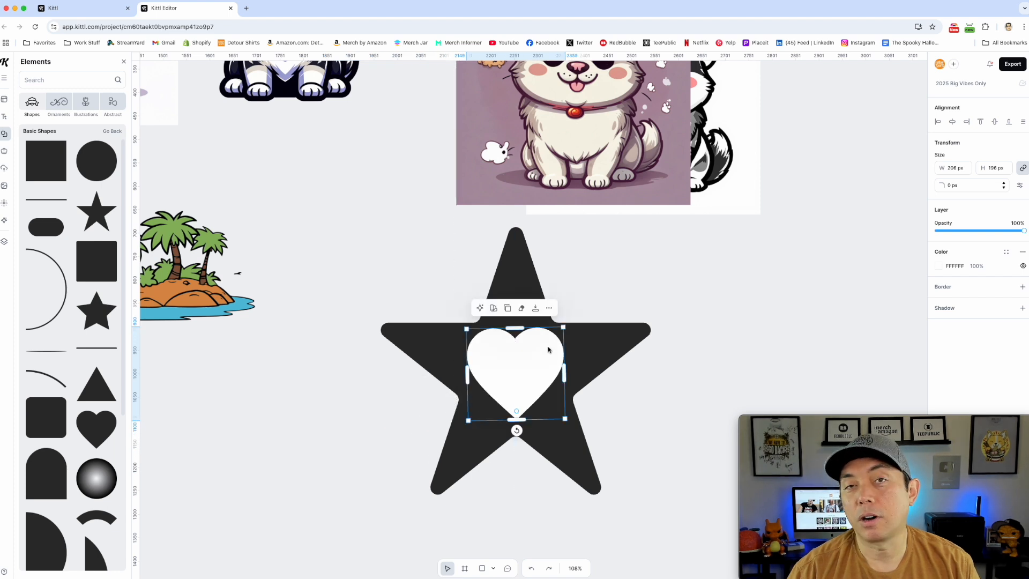
Subtract the white heart from the star with the Shape builder and reposition the cut-out star below the corgi images.
left_click(518, 284, "shift")
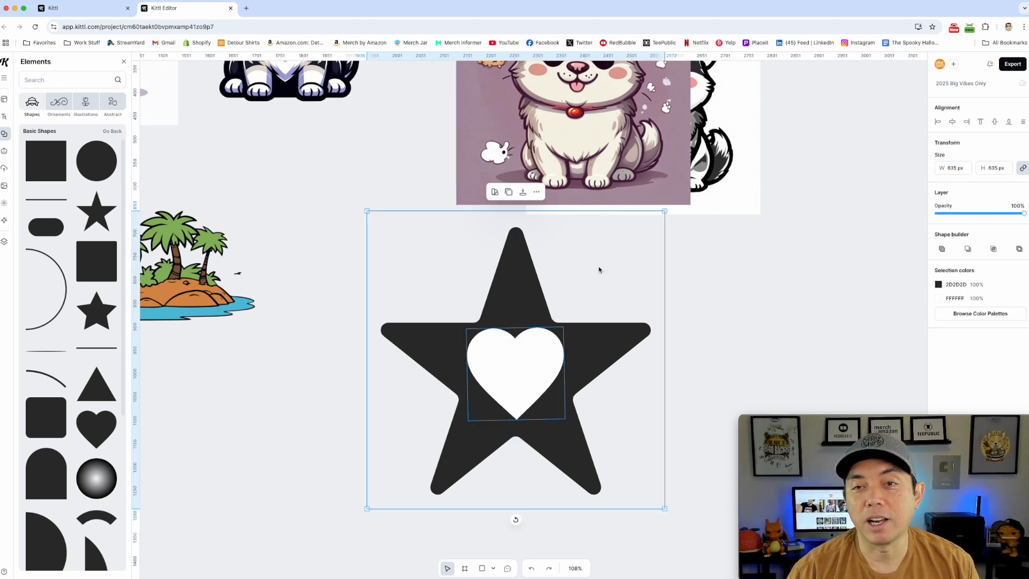
left_click(968, 249)
left_click_drag(604, 343, 492, 339)
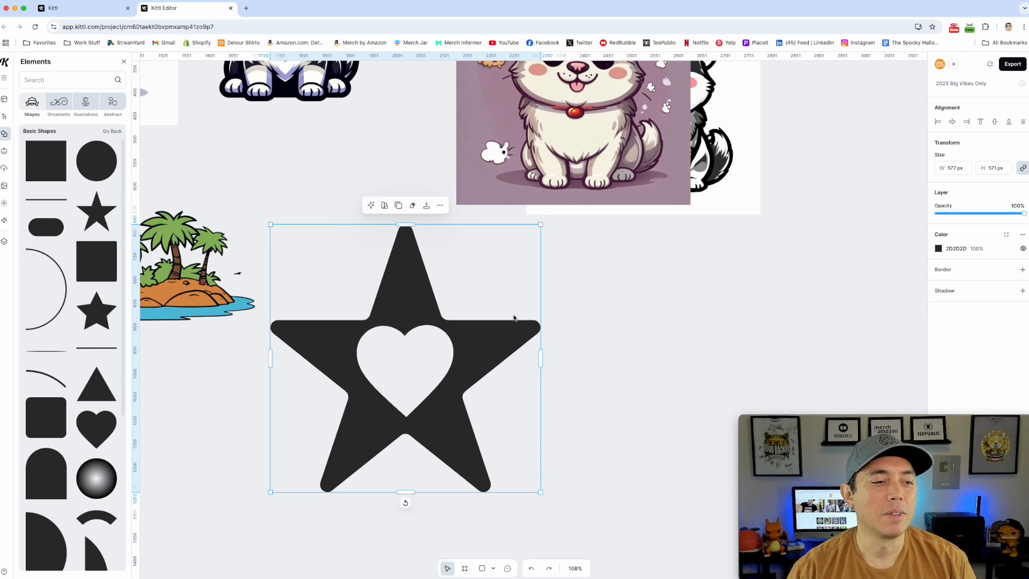
left_click_drag(432, 335, 459, 349)
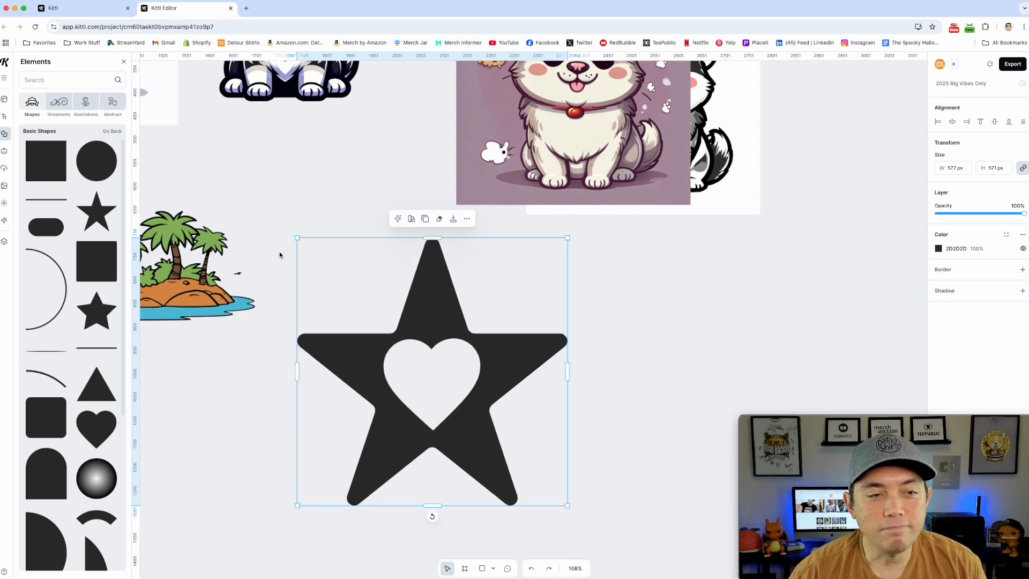
left_click(95, 131)
left_click_drag(427, 302, 480, 285)
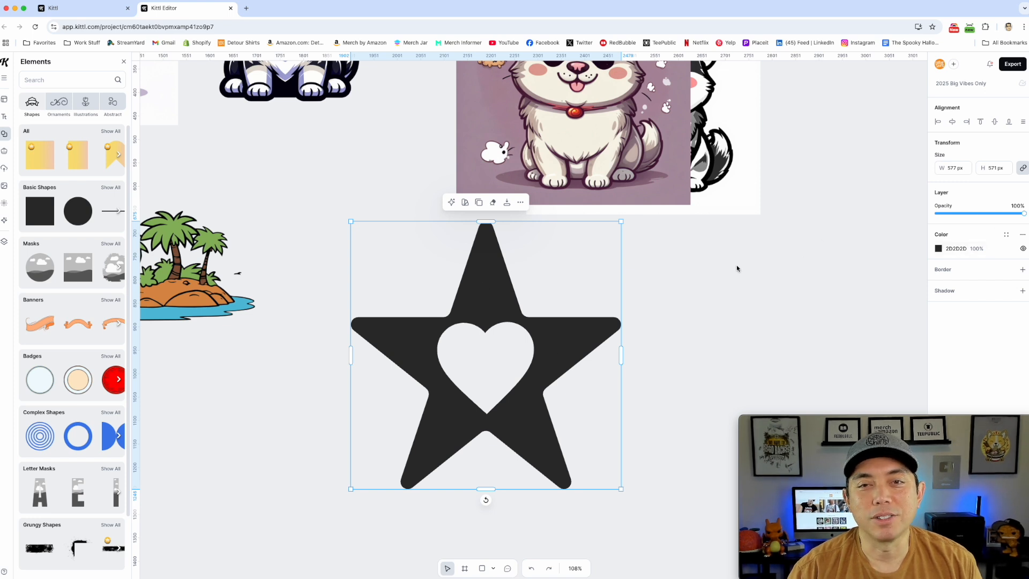
left_click_drag(540, 326, 441, 366)
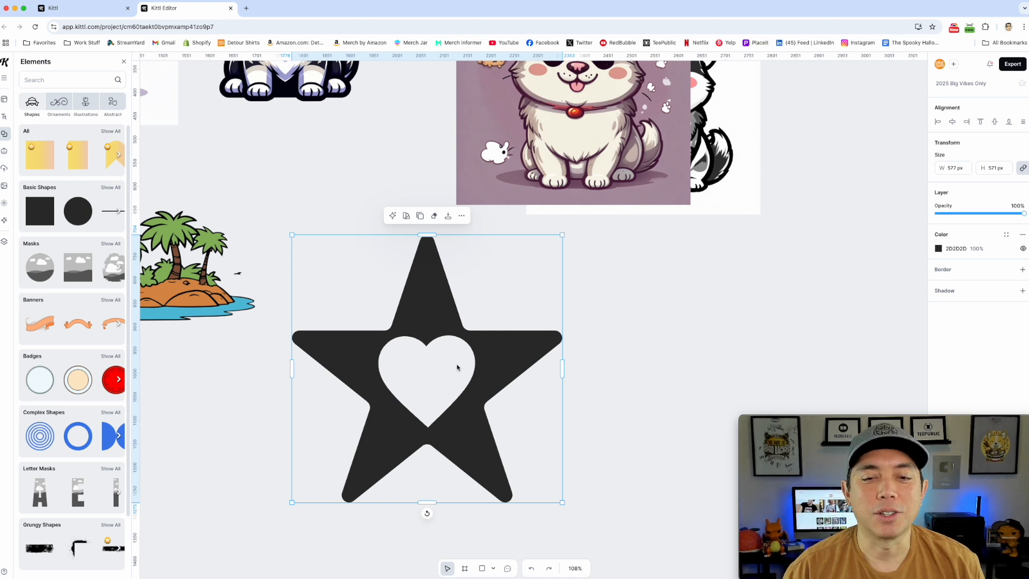
View the project's sharing options, including access settings and collaborator invitations, and close them without inviting anyone.
scroll(612, 308, "down", 5)
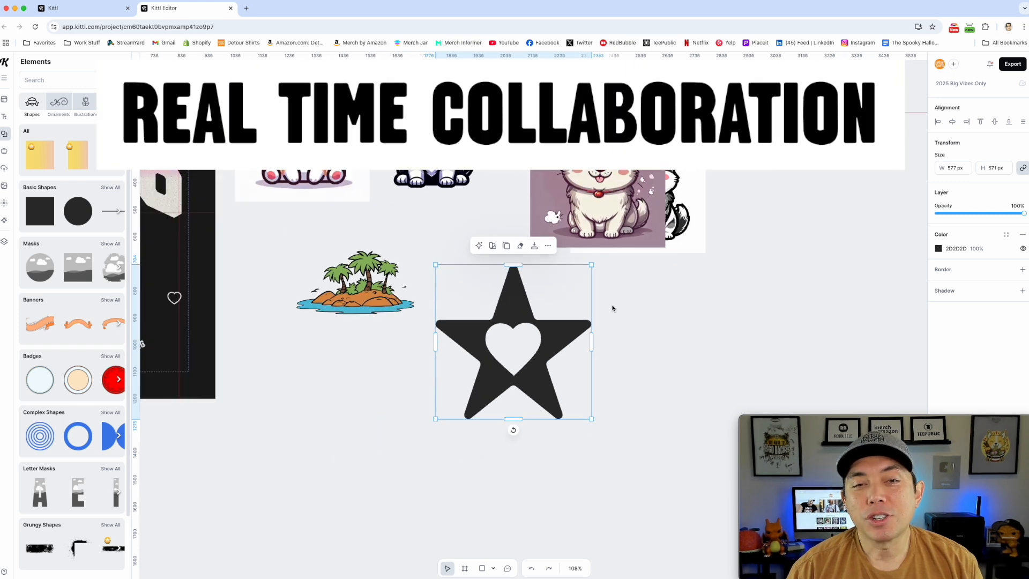
left_click(613, 308)
left_click_drag(539, 115, 683, 191)
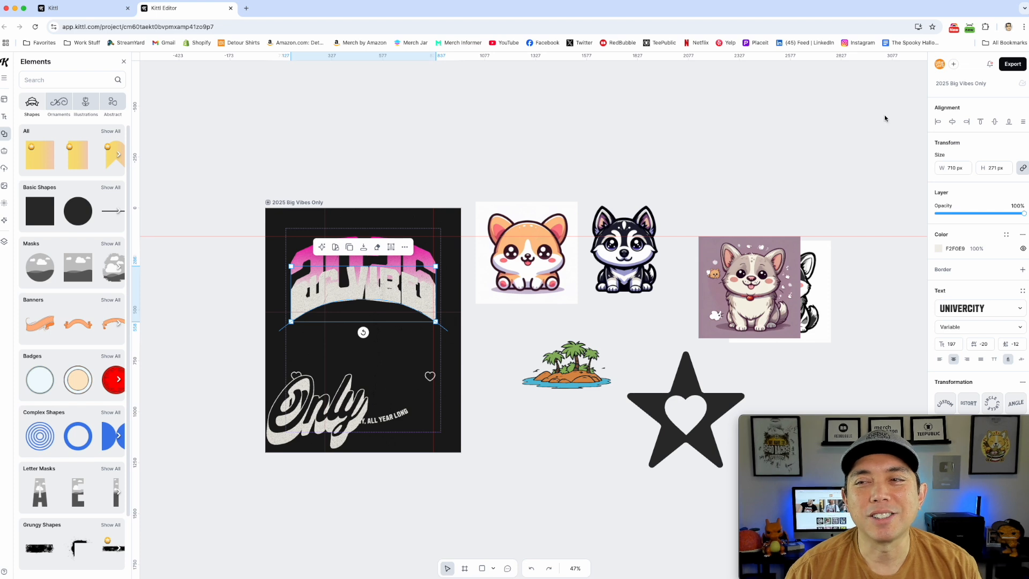
left_click(952, 64)
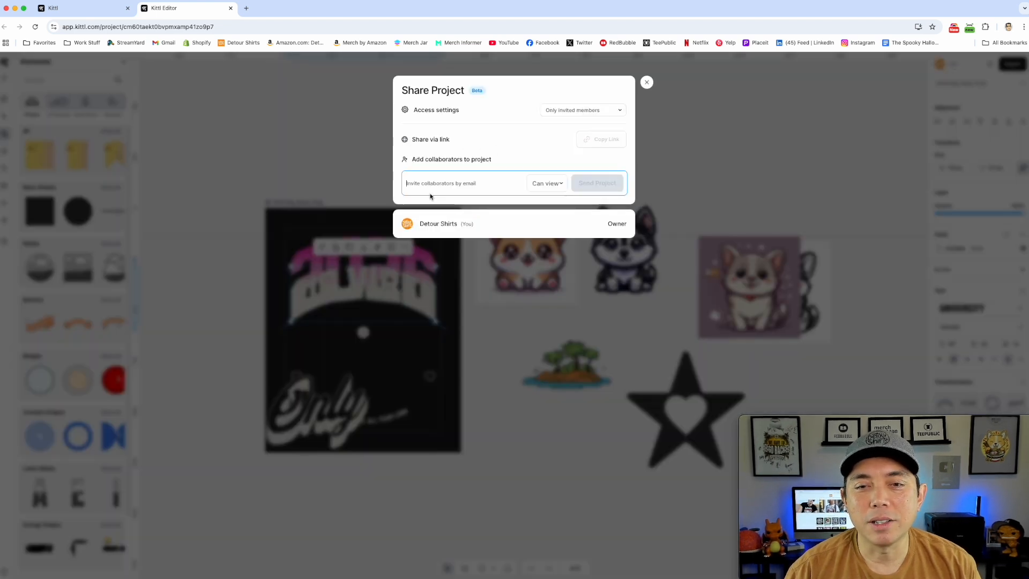
left_click(647, 82)
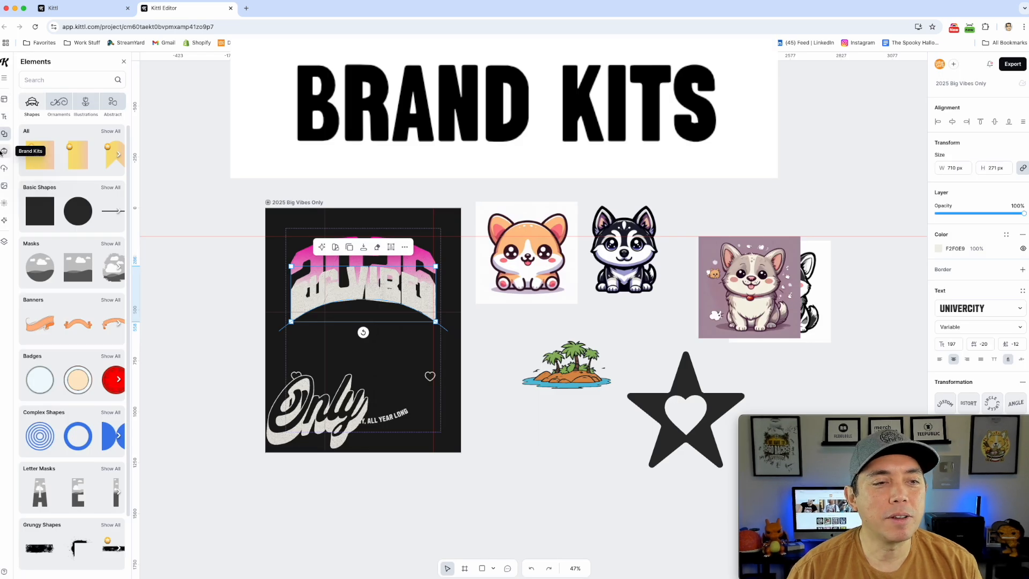
Show the style categories of My Brand Kit and deselect the text on the artboard.
left_click(5, 150)
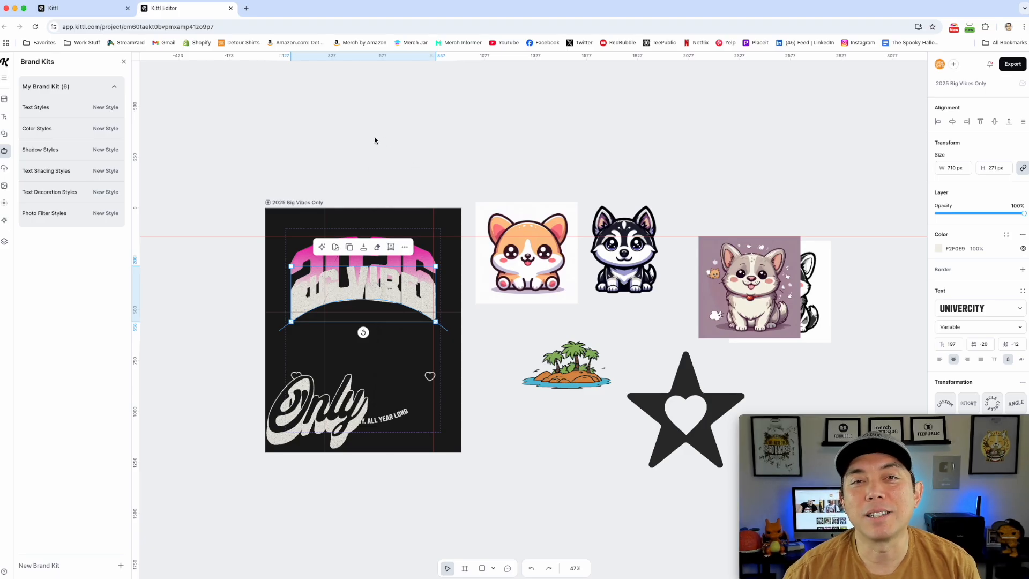
left_click(367, 154)
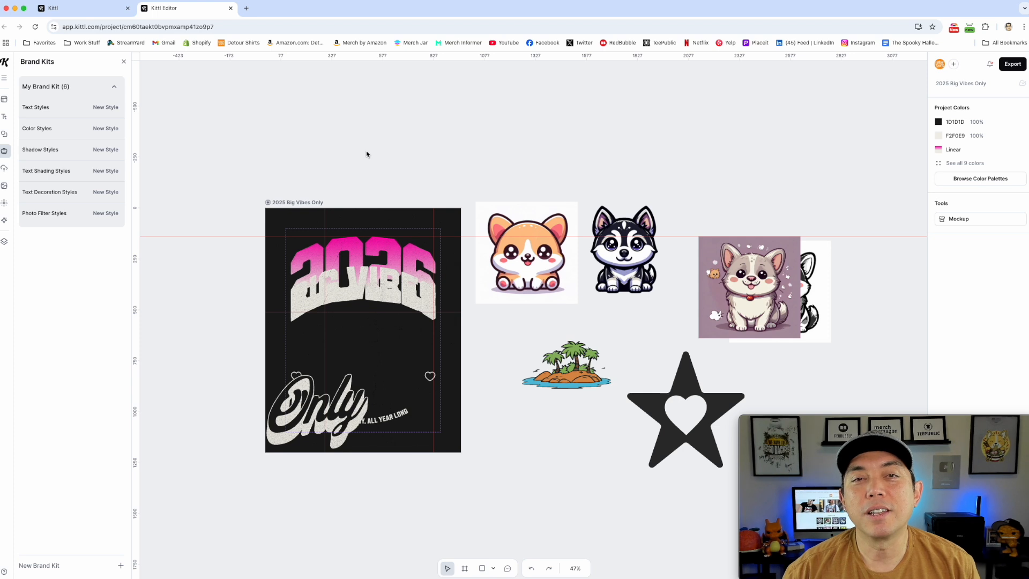
Open the Kittl home page and read through the announcement article on the new Kittl's collaboration and design tools.
left_click(7, 63)
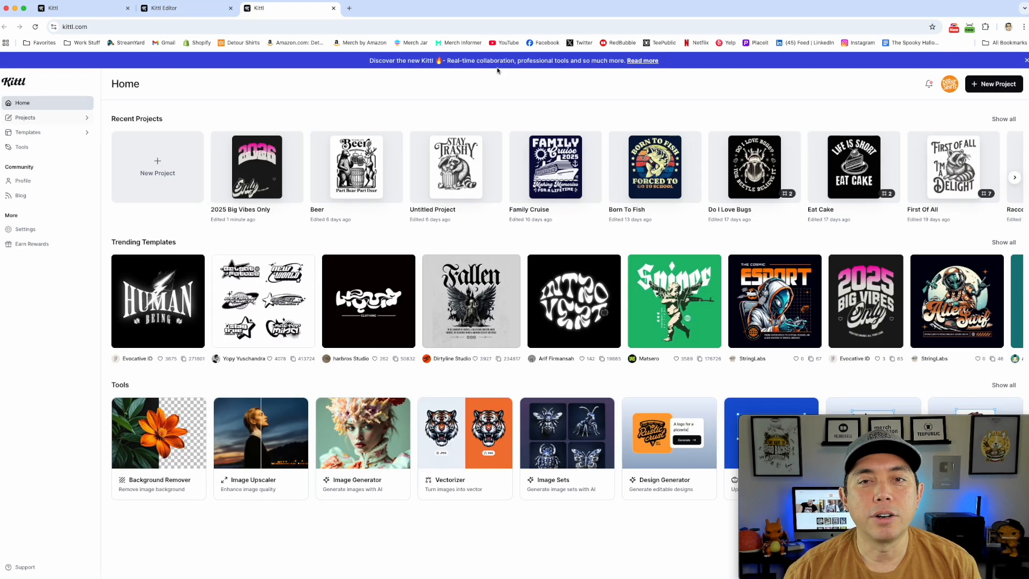
left_click(646, 62)
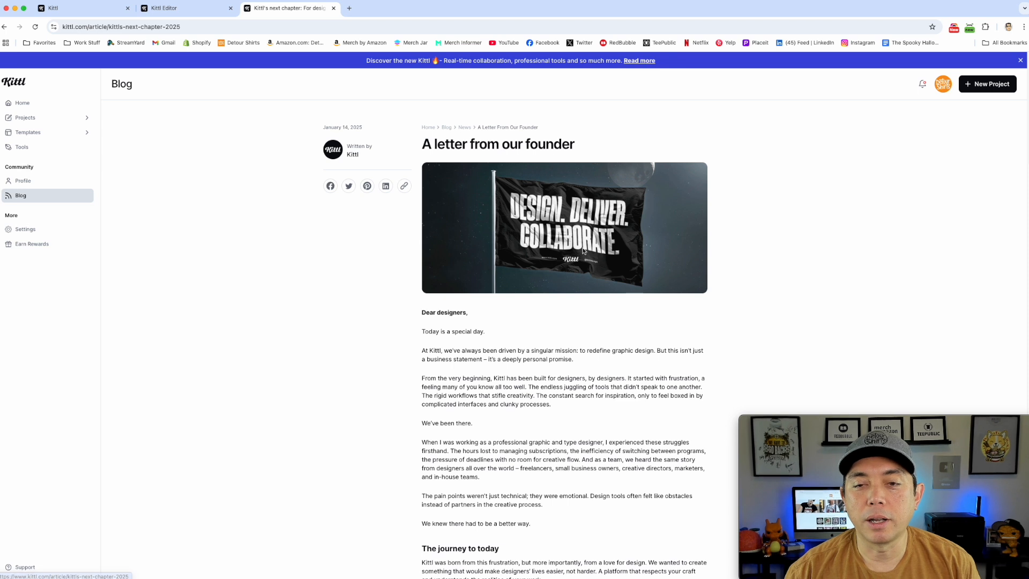
scroll(530, 287, "down", 3)
scroll(528, 288, "down", 10)
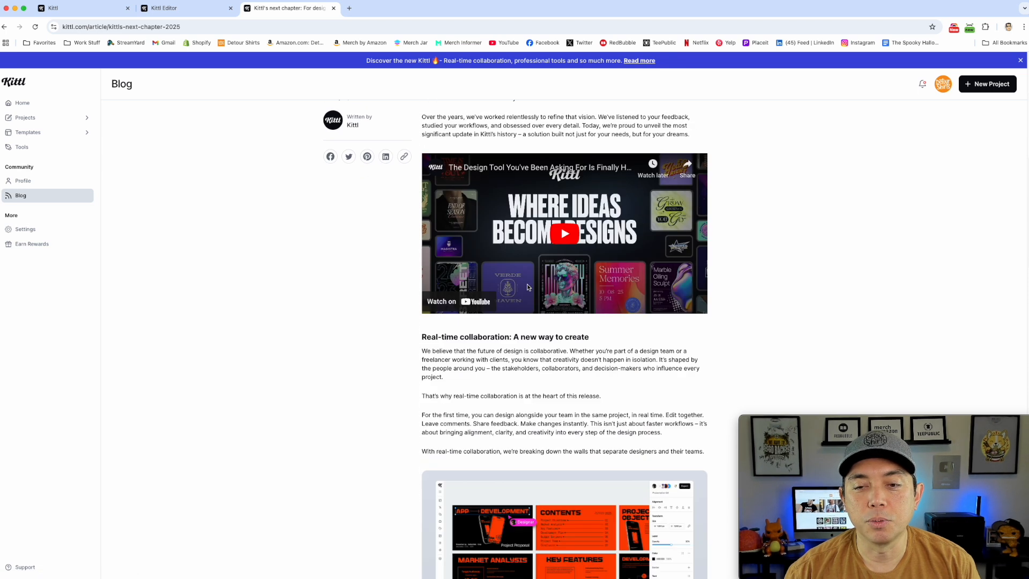
scroll(528, 288, "down", 5)
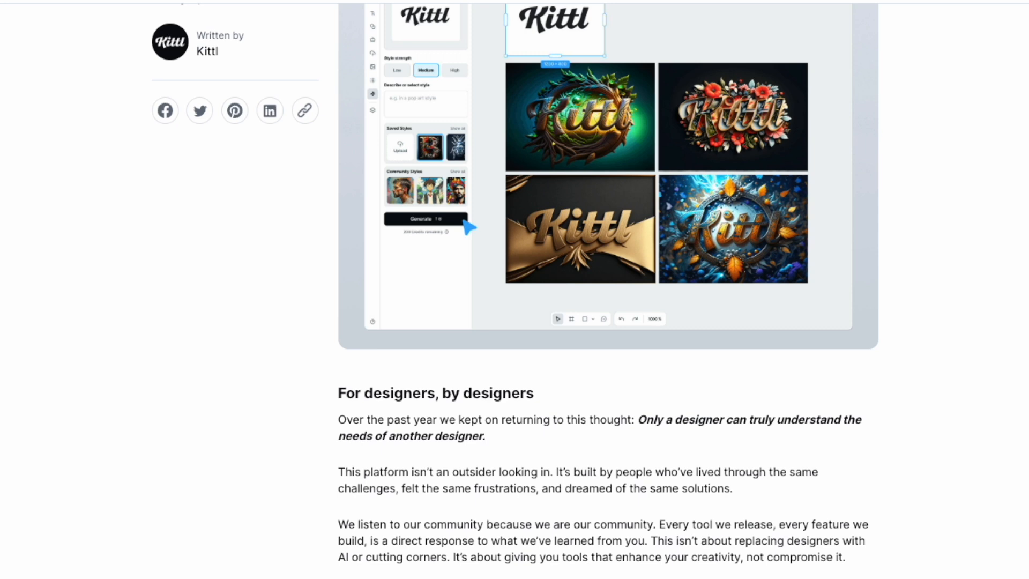
scroll(609, 289, "down", 1)
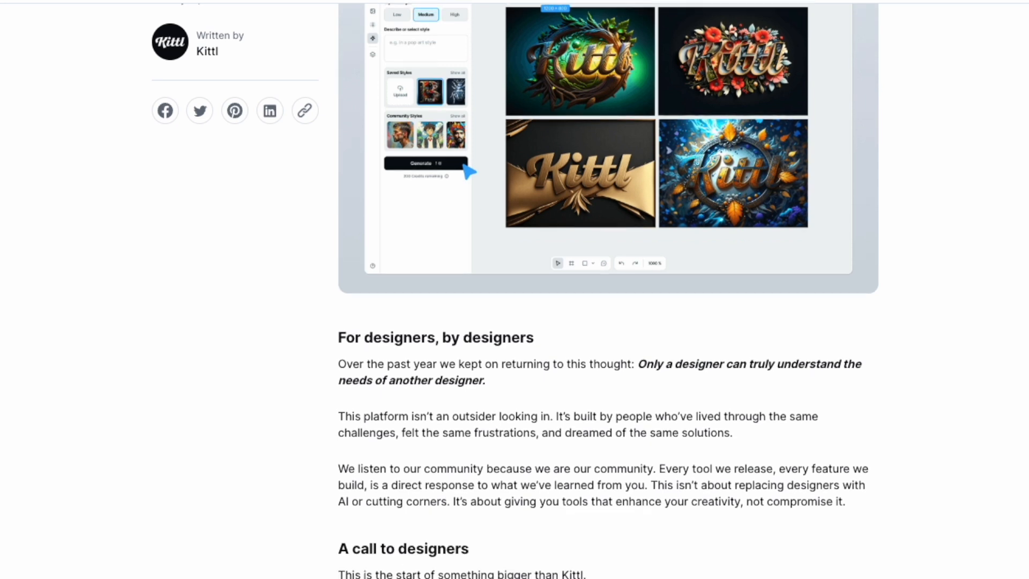
scroll(629, 407, "down", 1)
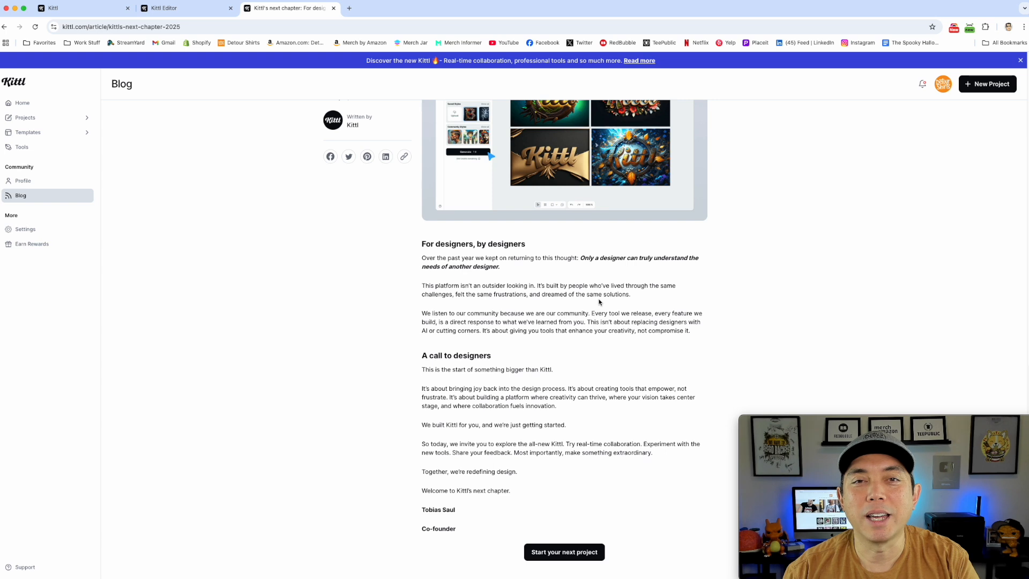
scroll(560, 334, "up", 8)
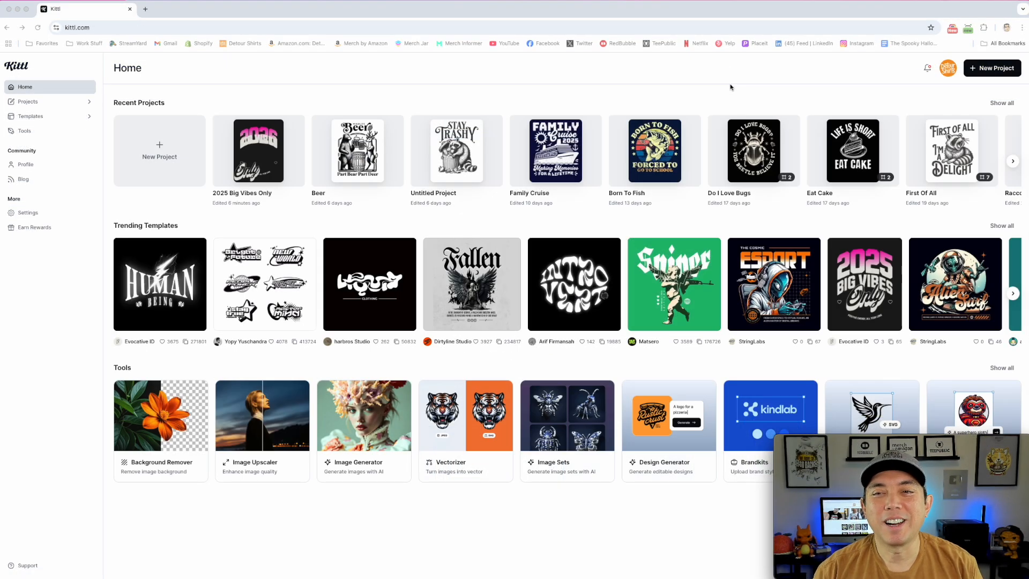
Turn on Dark Mode for the Kittl home page from the account options.
left_click(948, 68)
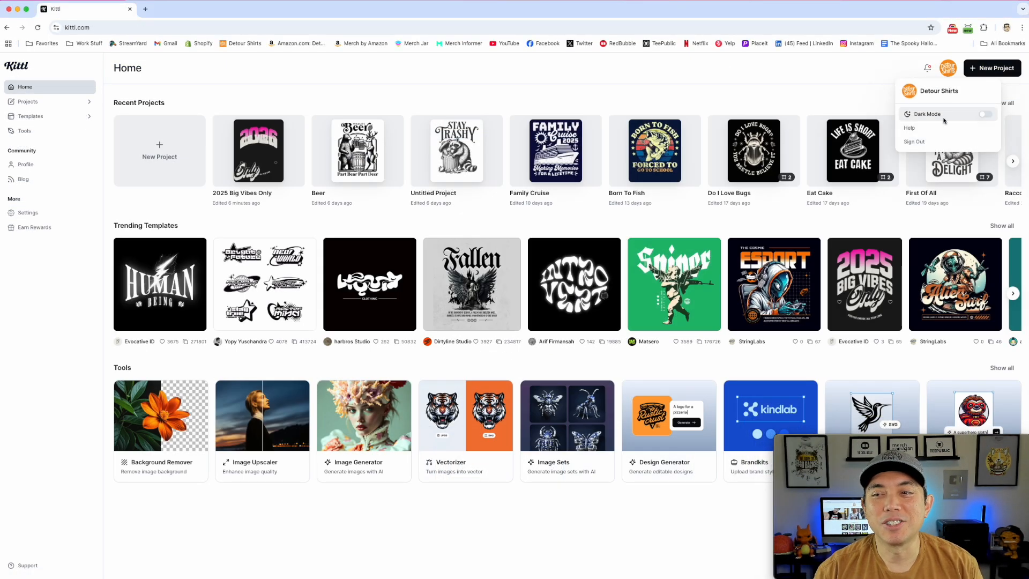
left_click(986, 115)
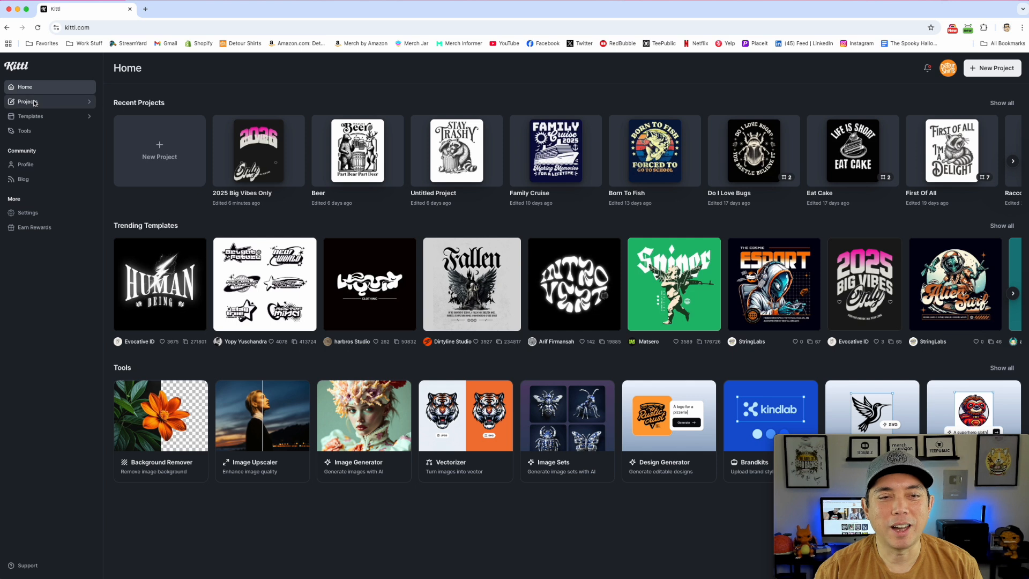
left_click(28, 117)
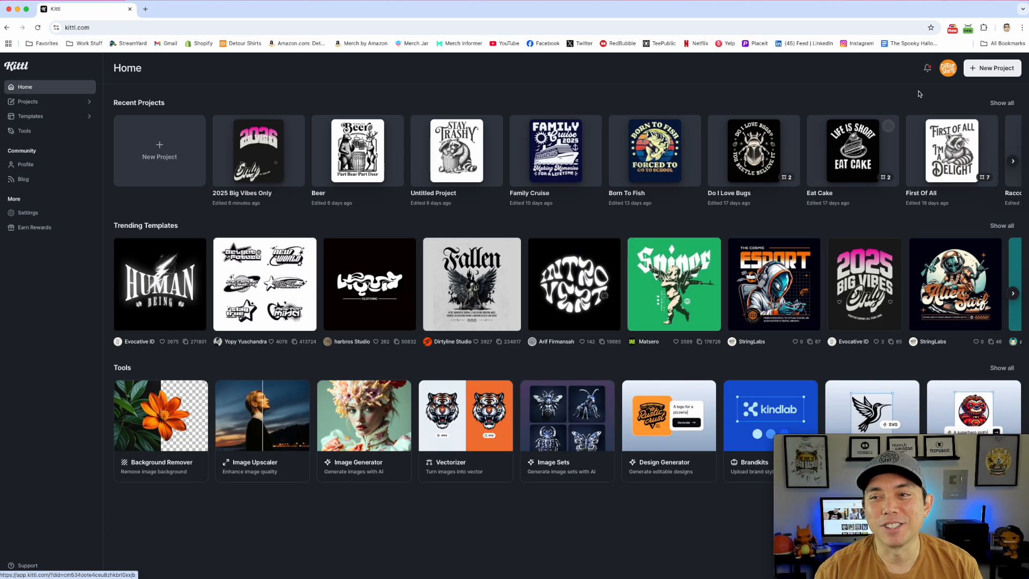
Switch Dark Mode back off in the account options.
left_click(948, 69)
left_click(985, 115)
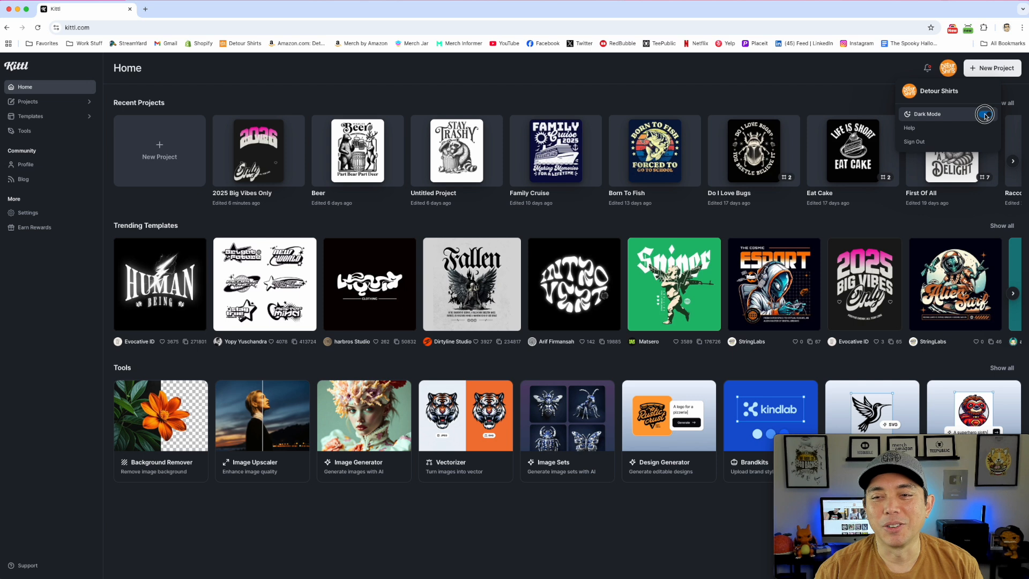